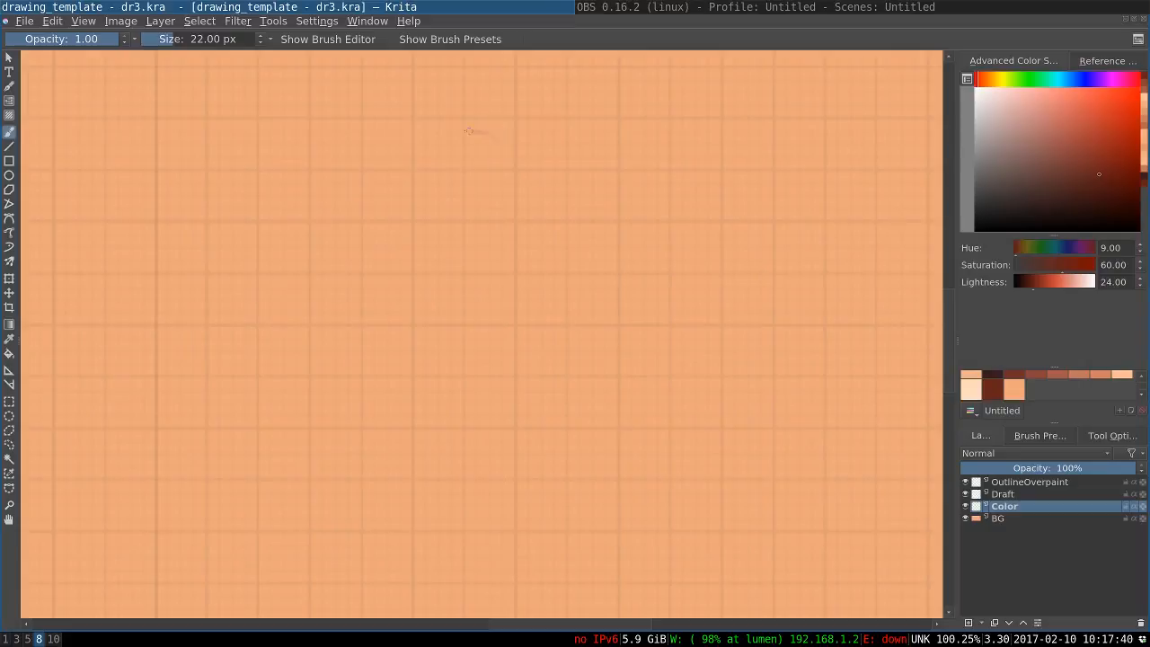
# Sketch a rough circle for the character's head in the upper middle of the canvas on the Color layer
pyautogui.hotkey('ctrl', 'z')
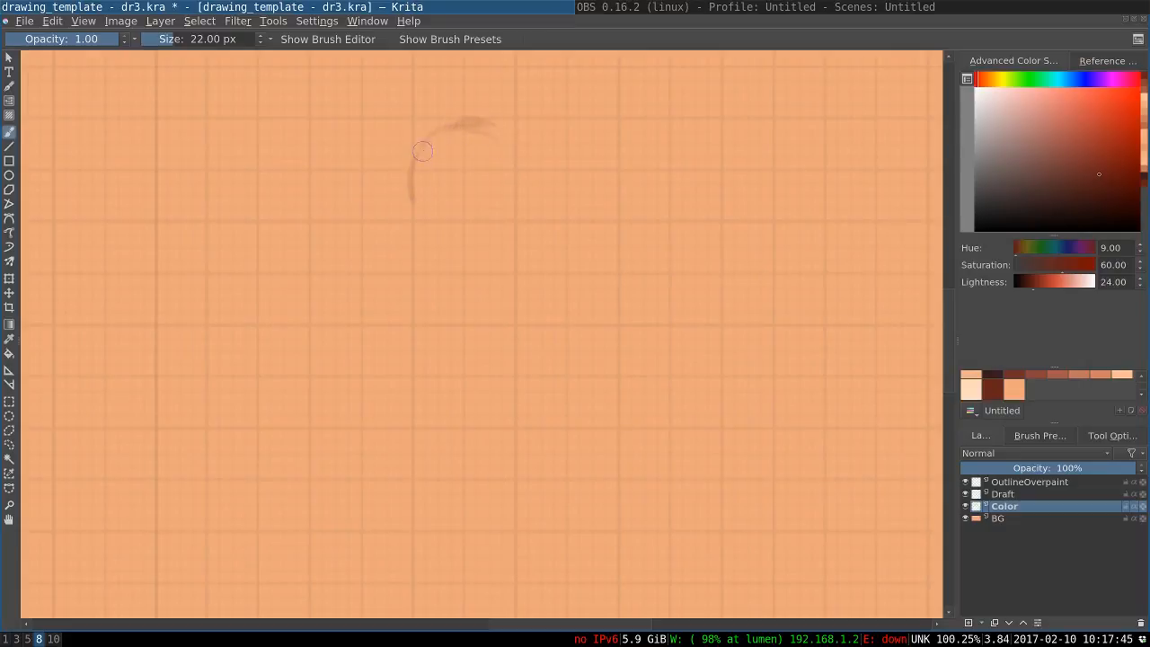
pyautogui.hotkey('ctrl', 'z')
pyautogui.moveTo(416, 155)
pyautogui.mouseDown()
pyautogui.moveTo(425, 202)
pyautogui.moveTo(443, 214)
pyautogui.mouseUp()
pyautogui.hotkey('ctrl', 'z')
pyautogui.moveTo(514, 171)
pyautogui.mouseDown()
pyautogui.moveTo(471, 116)
pyautogui.moveTo(425, 153)
pyautogui.moveTo(514, 141)
pyautogui.moveTo(498, 143)
pyautogui.moveTo(474, 213)
pyautogui.moveTo(469, 201)
pyautogui.moveTo(442, 208)
pyautogui.mouseUp()
pyautogui.hotkey('ctrl', 'z')
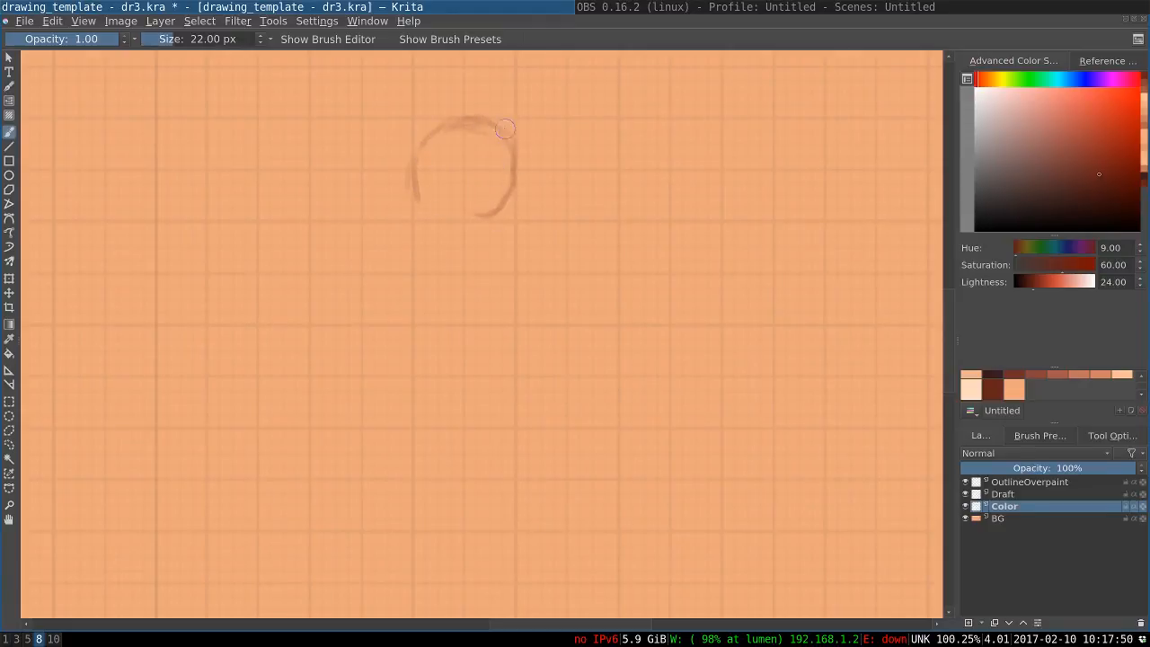
pyautogui.click(502, 129)
pyautogui.moveTo(496, 136); pyautogui.dragTo(506, 214)
pyautogui.moveTo(518, 172)
pyautogui.mouseDown()
pyautogui.moveTo(474, 218)
pyautogui.moveTo(433, 210)
pyautogui.moveTo(490, 213)
pyautogui.moveTo(432, 206)
pyautogui.mouseUp()
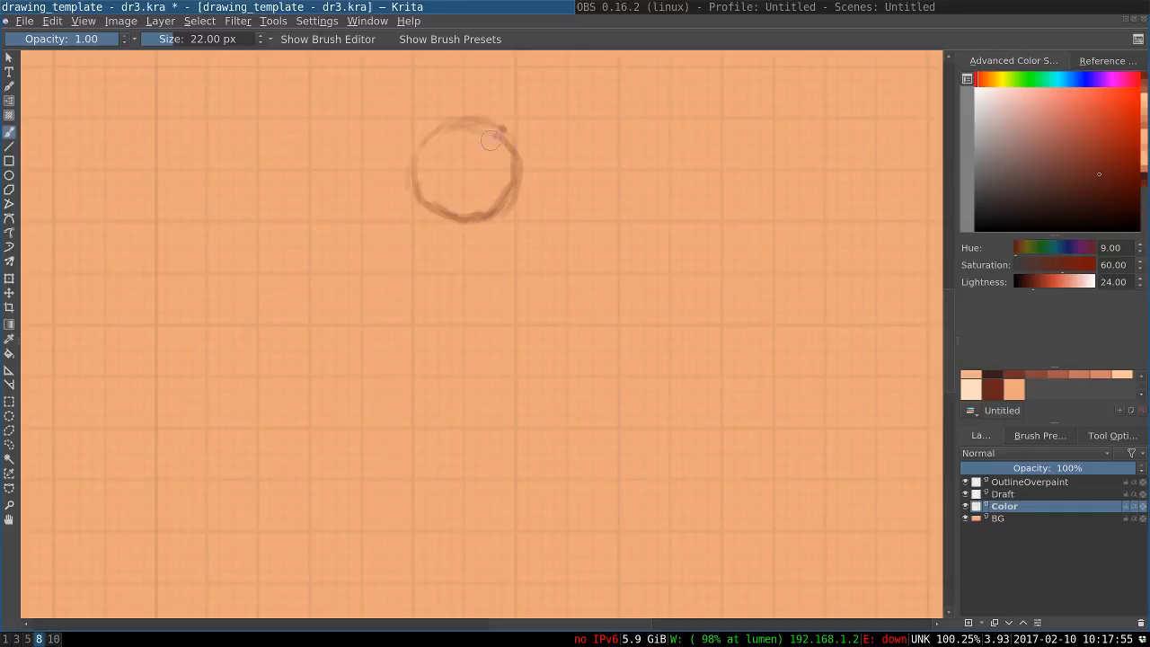
# Go over the head circle with more strokes to close, round and darken its outline
pyautogui.moveTo(462, 121); pyautogui.dragTo(414, 174)
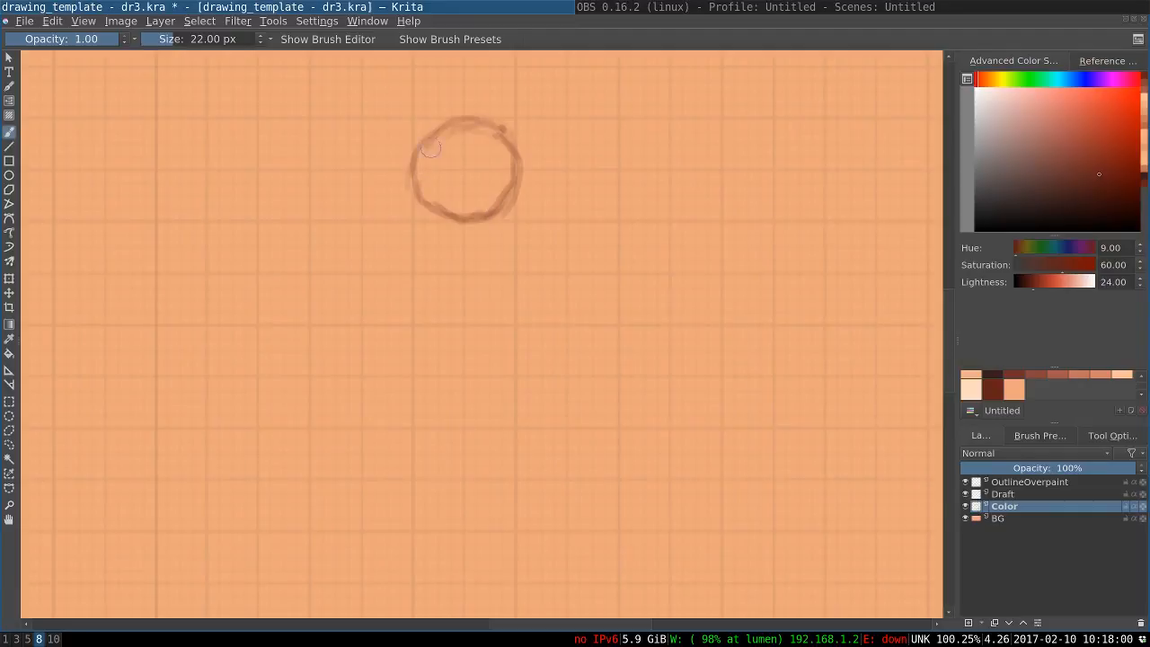
pyautogui.moveTo(434, 135); pyautogui.dragTo(418, 157)
pyautogui.moveTo(456, 118)
pyautogui.mouseDown()
pyautogui.moveTo(432, 135)
pyautogui.moveTo(425, 192)
pyautogui.moveTo(450, 214)
pyautogui.mouseUp()
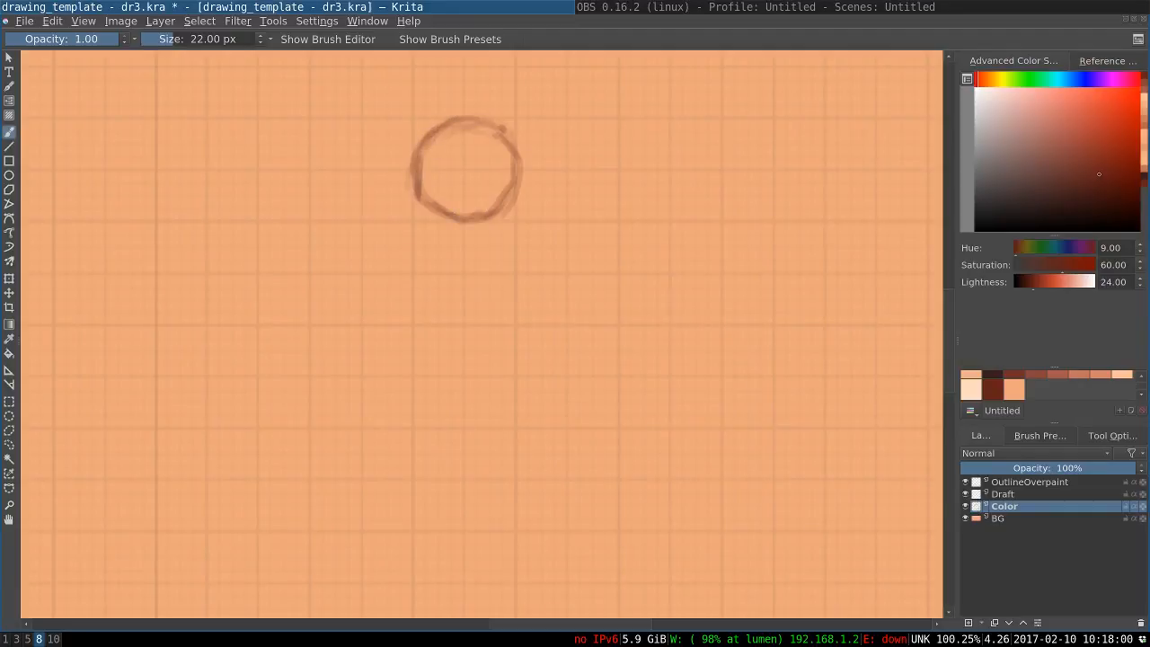
pyautogui.moveTo(445, 120)
pyautogui.mouseDown()
pyautogui.moveTo(497, 133)
pyautogui.moveTo(520, 171)
pyautogui.mouseUp()
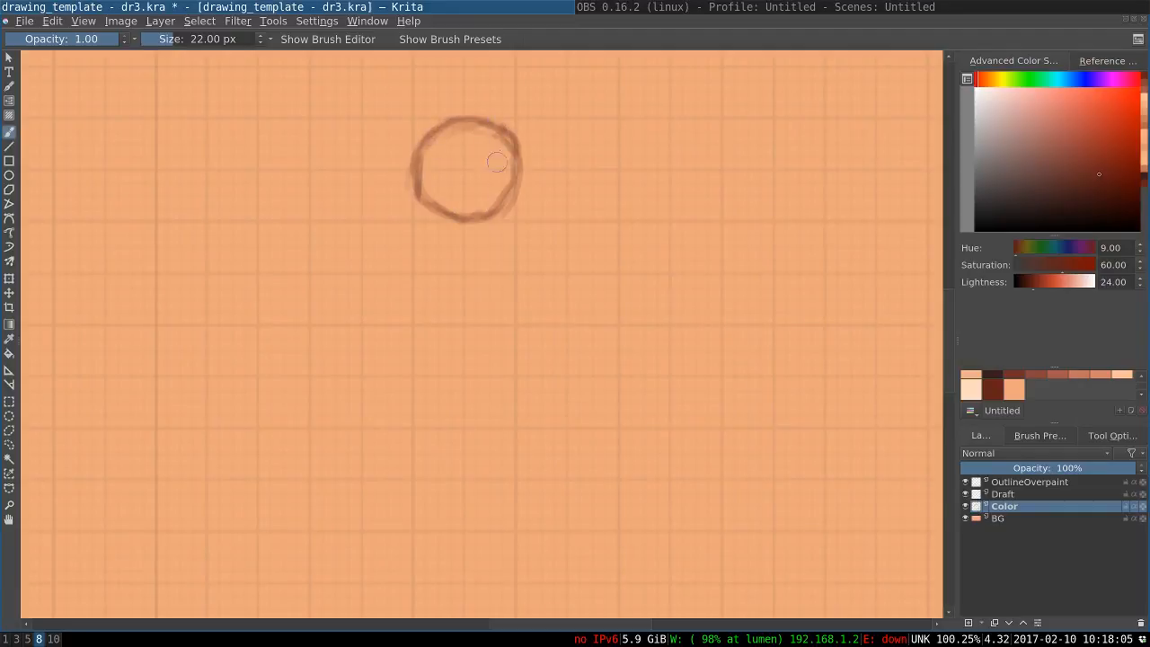
pyautogui.moveTo(516, 130)
pyautogui.mouseDown()
pyautogui.moveTo(509, 202)
pyautogui.moveTo(487, 211)
pyautogui.mouseUp()
pyautogui.hotkey('ctrl', 'z')
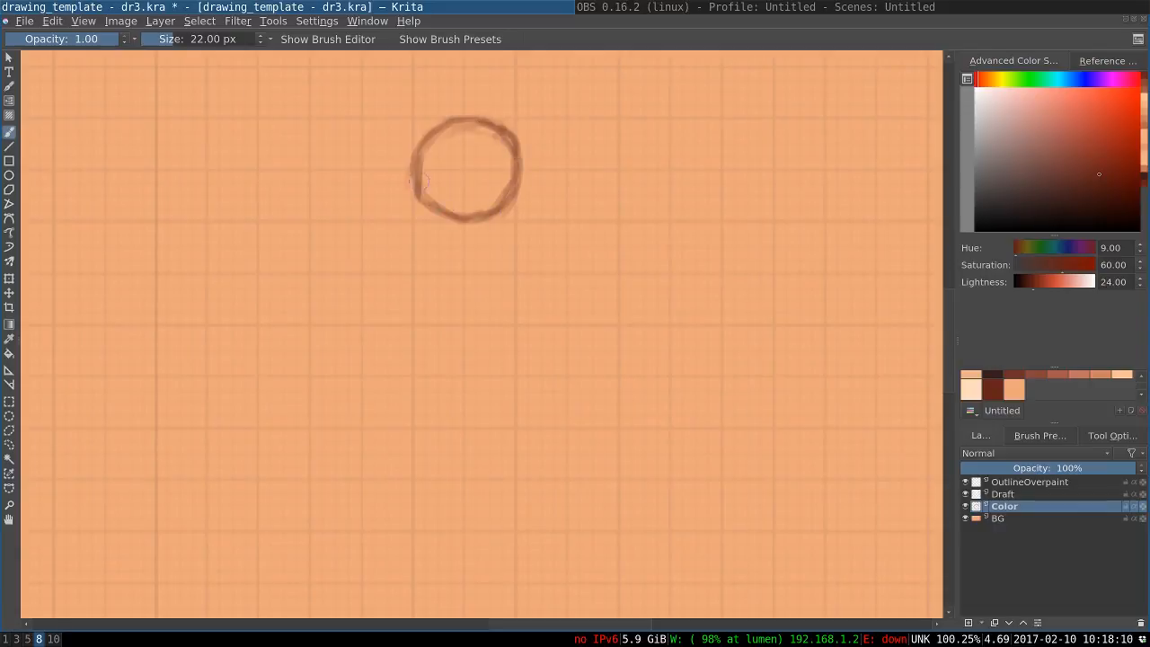
pyautogui.moveTo(420, 181)
pyautogui.mouseDown()
pyautogui.moveTo(448, 211)
pyautogui.moveTo(472, 216)
pyautogui.mouseUp()
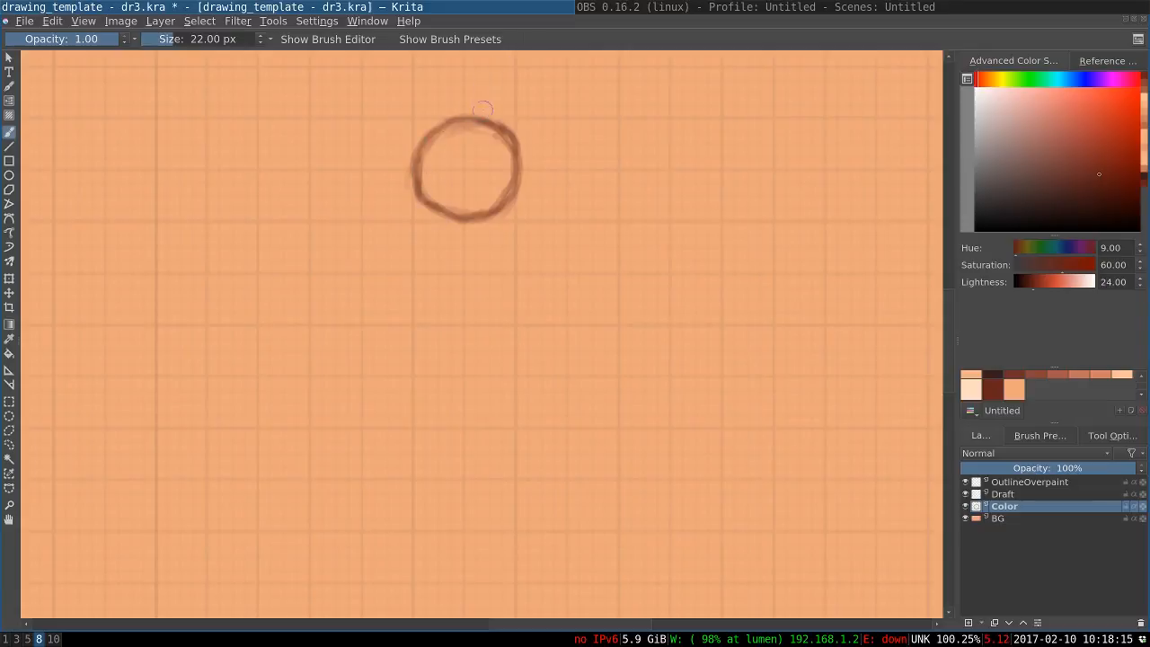
pyautogui.moveTo(499, 63)
pyautogui.mouseDown()
pyautogui.moveTo(469, 110)
pyautogui.moveTo(465, 216)
pyautogui.mouseUp()
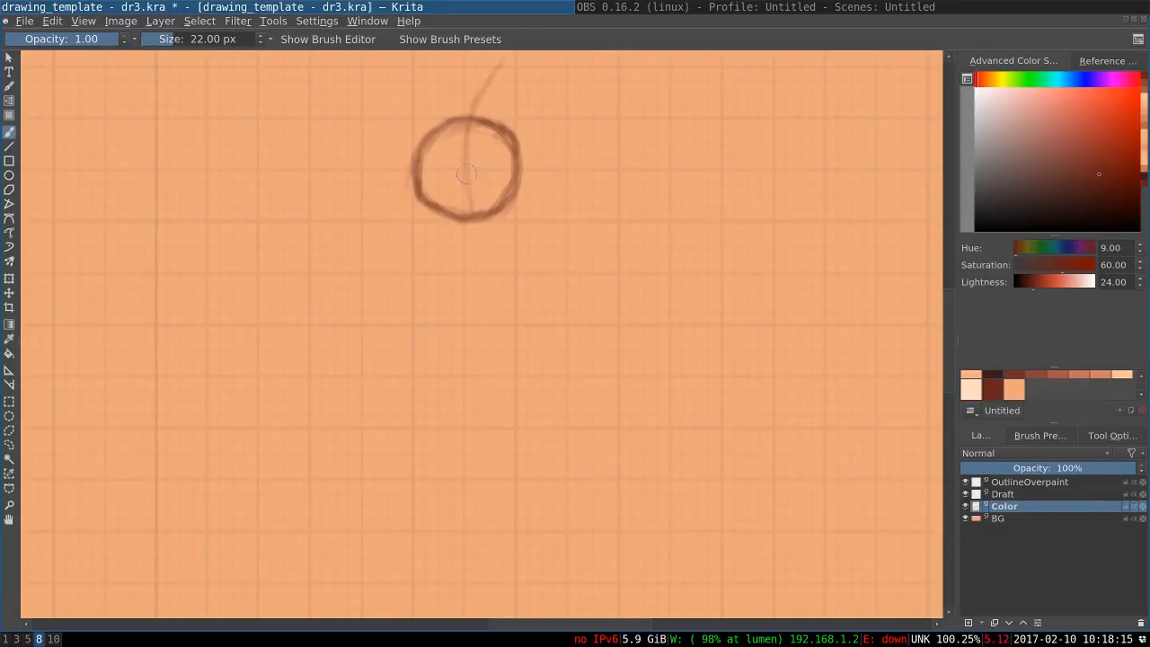
pyautogui.moveTo(465, 173); pyautogui.dragTo(480, 246)
pyautogui.hotkey('ctrl', 'z')
pyautogui.hotkey('ctrl', 'z')
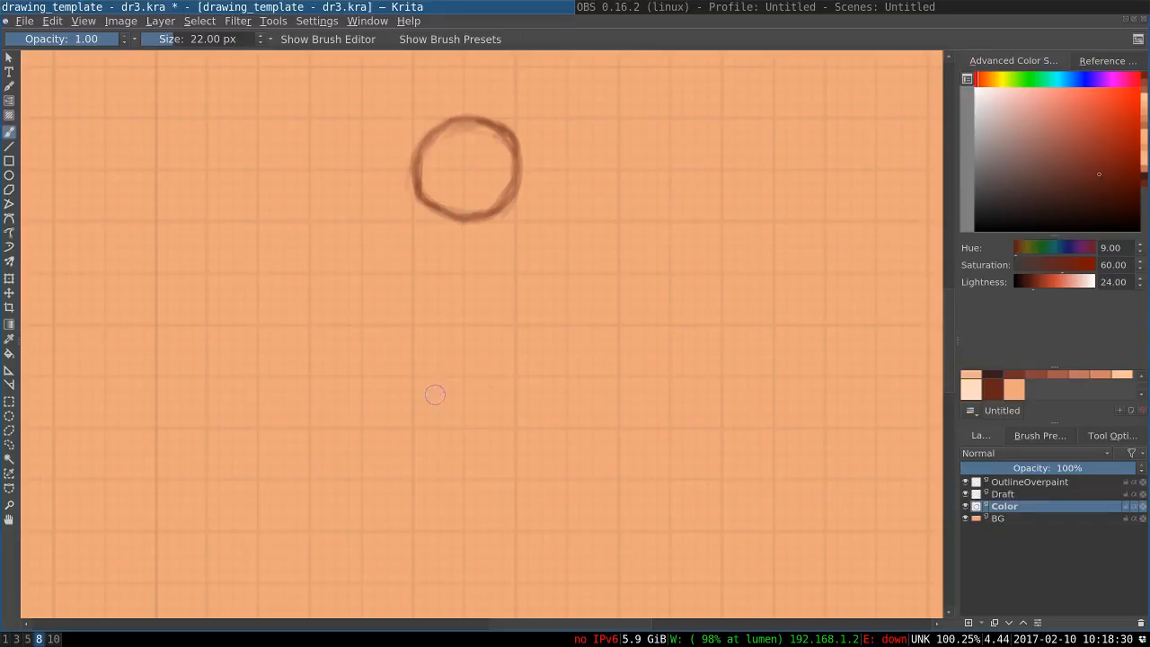
# Sketch a slightly slanted ground line below the head and a vertical guide running down from above the head to it
pyautogui.moveTo(485, 411); pyautogui.dragTo(526, 400)
pyautogui.hotkey('ctrl', 'z')
pyautogui.moveTo(441, 412)
pyautogui.mouseDown()
pyautogui.moveTo(517, 397)
pyautogui.moveTo(443, 411)
pyautogui.moveTo(503, 400)
pyautogui.mouseUp()
pyautogui.hotkey('ctrl', 'z')
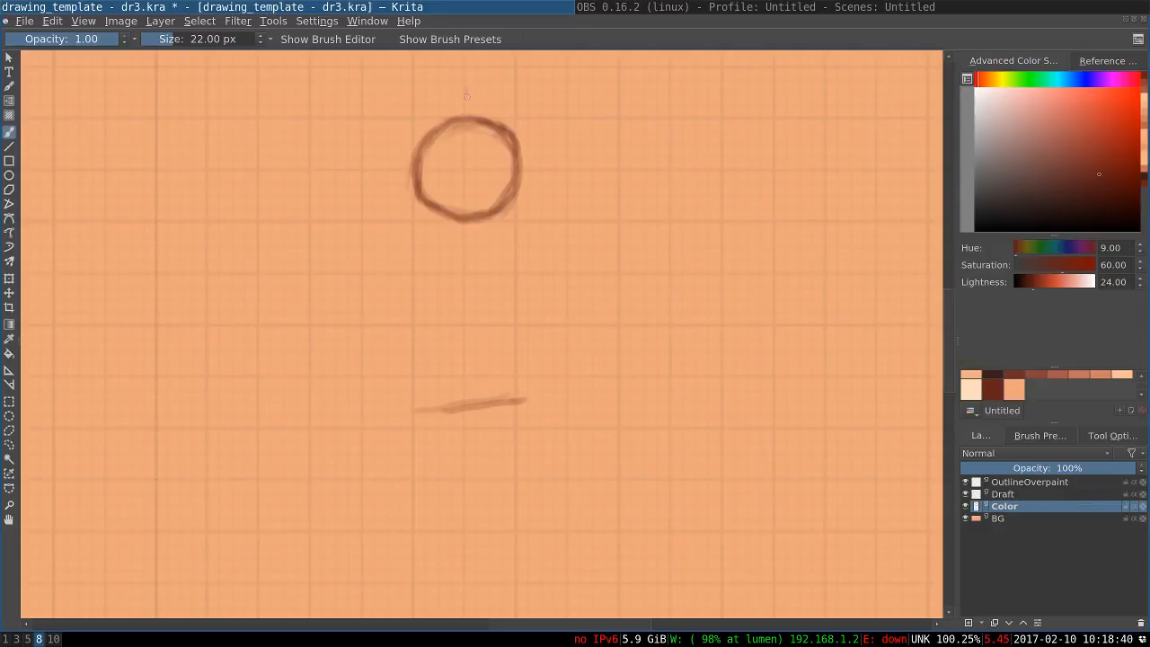
pyautogui.moveTo(466, 95); pyautogui.dragTo(468, 319)
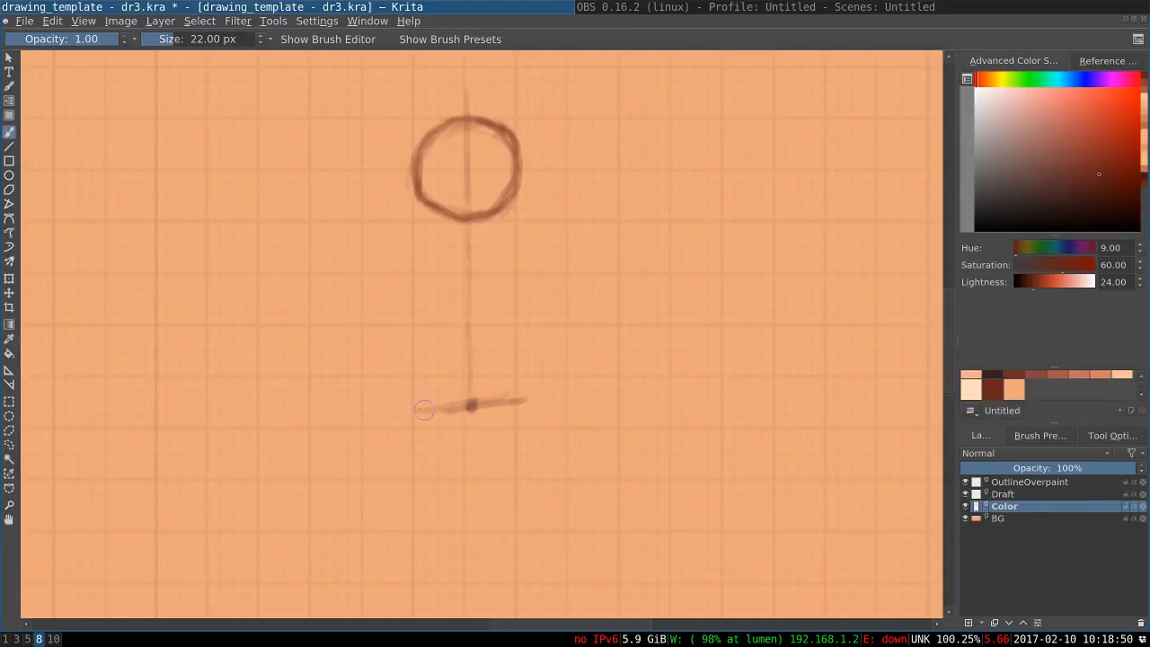
pyautogui.moveTo(414, 411); pyautogui.dragTo(452, 406)
# Sketch an S-curved action line from above the head, through the circle and down the torso
pyautogui.moveTo(486, 71); pyautogui.dragTo(471, 108)
pyautogui.moveTo(483, 74); pyautogui.dragTo(452, 192)
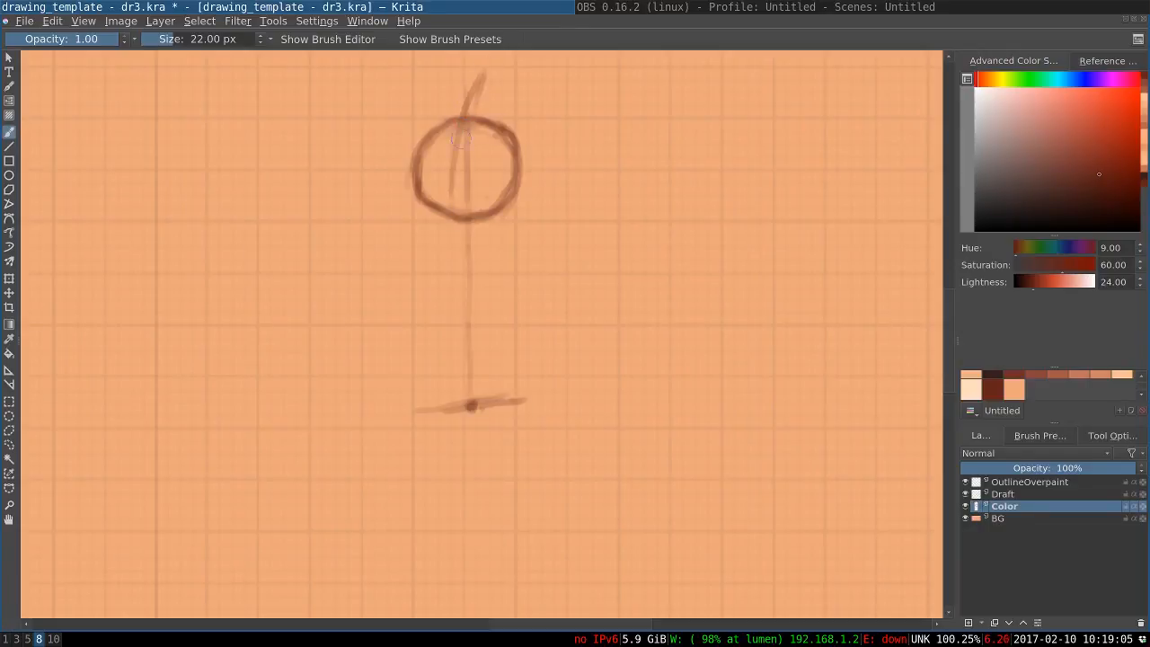
pyautogui.moveTo(459, 143); pyautogui.dragTo(470, 240)
pyautogui.moveTo(454, 183); pyautogui.dragTo(477, 263)
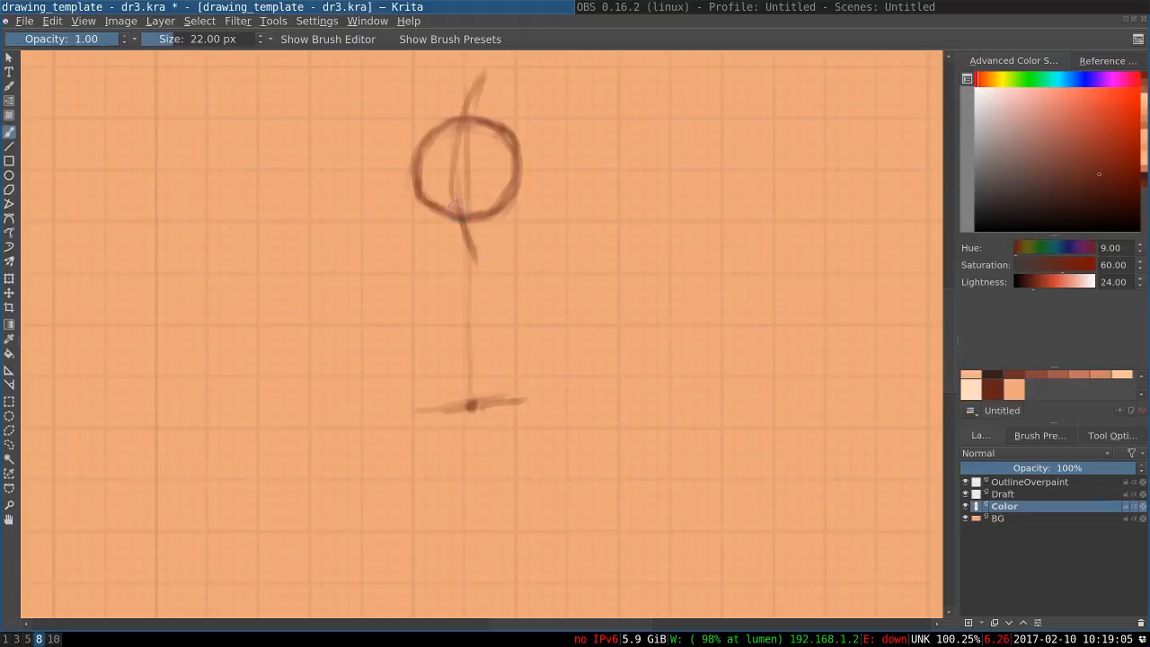
pyautogui.moveTo(468, 107)
pyautogui.mouseDown()
pyautogui.moveTo(455, 185)
pyautogui.moveTo(496, 338)
pyautogui.mouseUp()
pyautogui.moveTo(476, 289); pyautogui.dragTo(493, 332)
pyautogui.moveTo(478, 246); pyautogui.dragTo(498, 293)
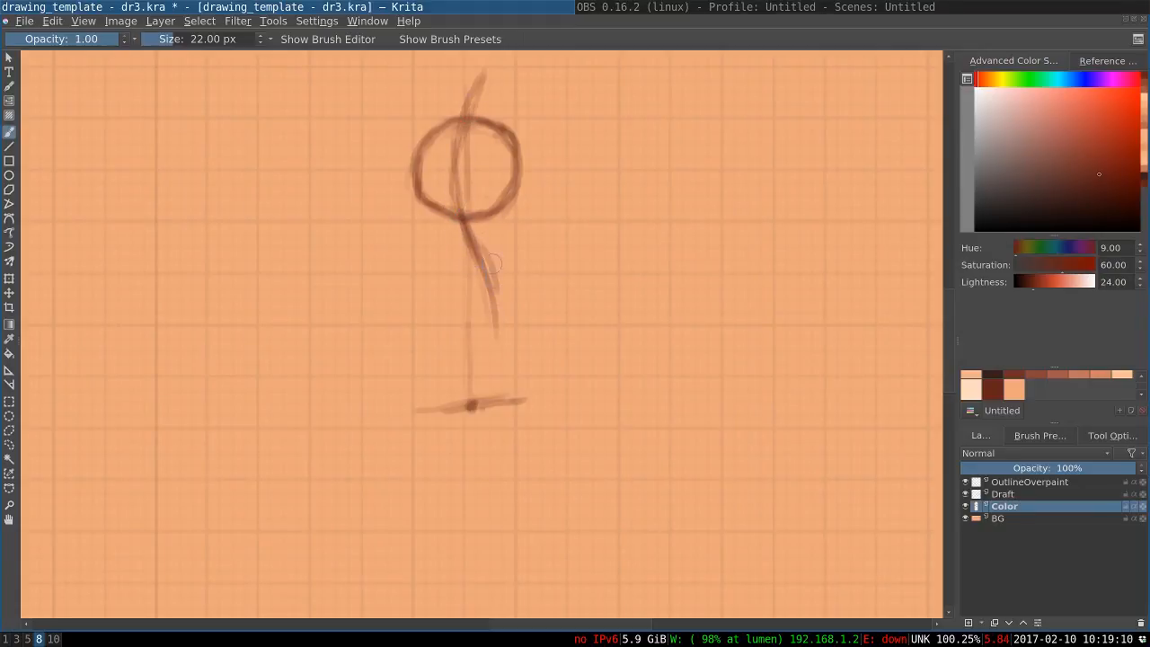
pyautogui.moveTo(480, 225); pyautogui.dragTo(502, 314)
pyautogui.hotkey('ctrl', 'z')
# Draw curved body contours on both sides and down the middle, running from below the head to the ground line
pyautogui.moveTo(489, 238); pyautogui.dragTo(506, 340)
pyautogui.moveTo(503, 281); pyautogui.dragTo(498, 382)
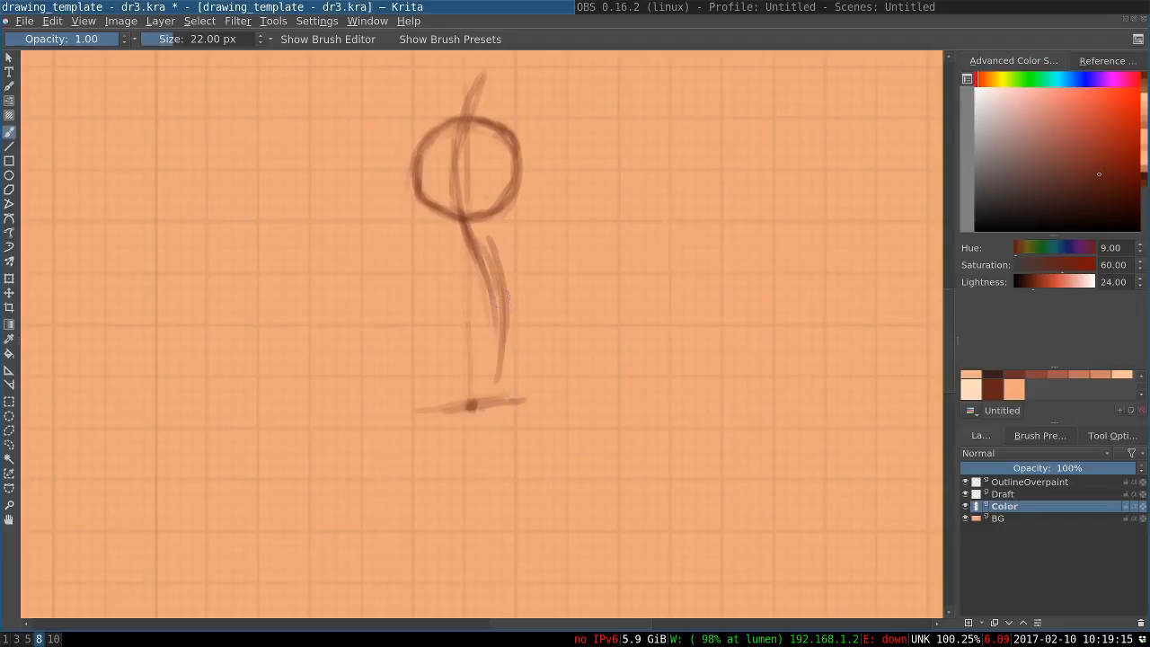
pyautogui.moveTo(505, 315); pyautogui.dragTo(495, 390)
pyautogui.moveTo(447, 250); pyautogui.dragTo(450, 334)
pyautogui.moveTo(453, 275); pyautogui.dragTo(433, 394)
pyautogui.moveTo(451, 309); pyautogui.dragTo(415, 416)
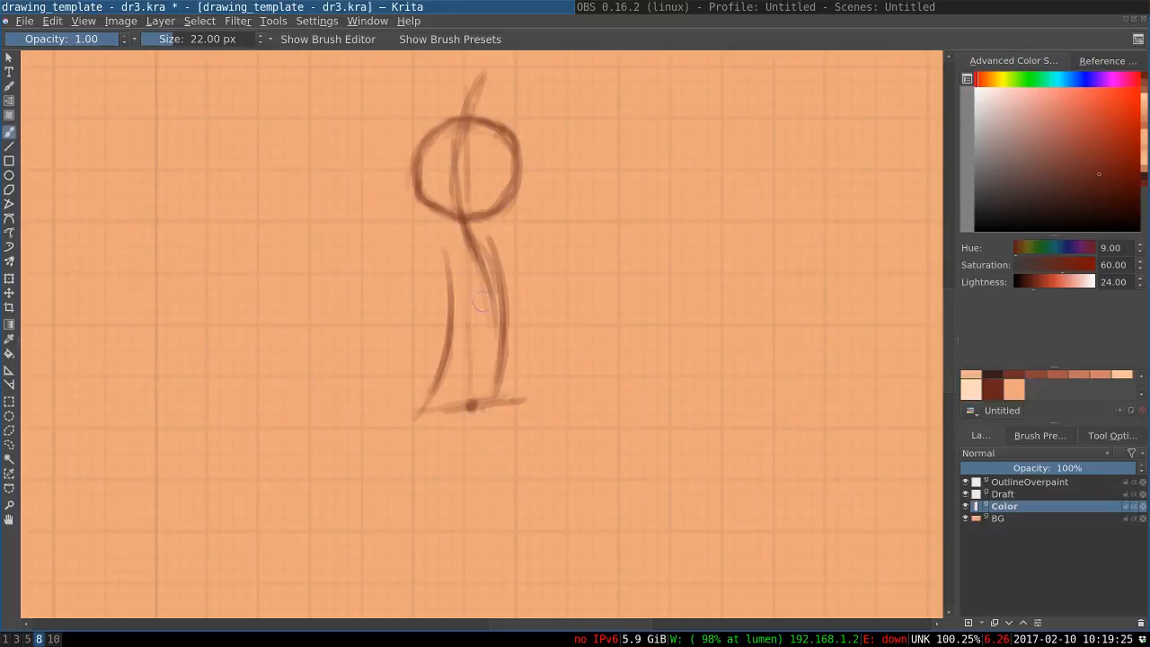
pyautogui.moveTo(485, 256); pyautogui.dragTo(464, 386)
pyautogui.moveTo(483, 325); pyautogui.dragTo(445, 402)
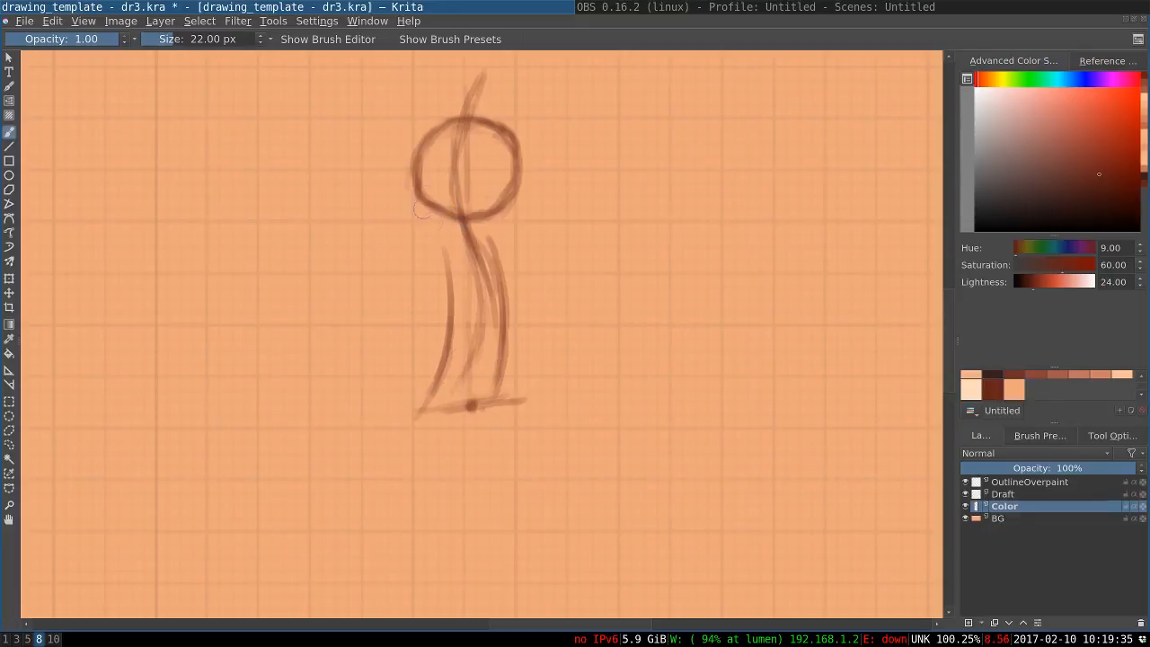
# Add curved cross guides for the face inside the head circle and a shoulder line just below it
pyautogui.moveTo(508, 161); pyautogui.dragTo(440, 169)
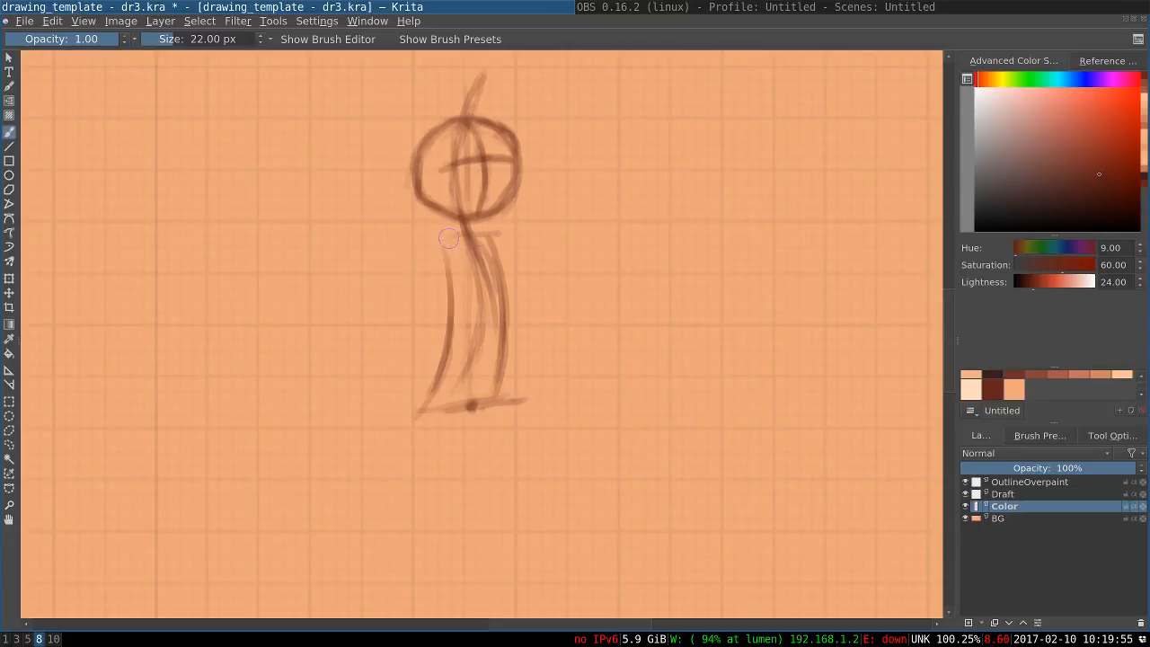
pyautogui.moveTo(428, 241)
pyautogui.mouseDown()
pyautogui.moveTo(489, 235)
pyautogui.moveTo(423, 248)
pyautogui.mouseUp()
# With the brush enlarged to 28 px, draw a slanted hip line and thicken both legs down to the ground line
pyautogui.press(']')
pyautogui.press(']')
pyautogui.press(']')
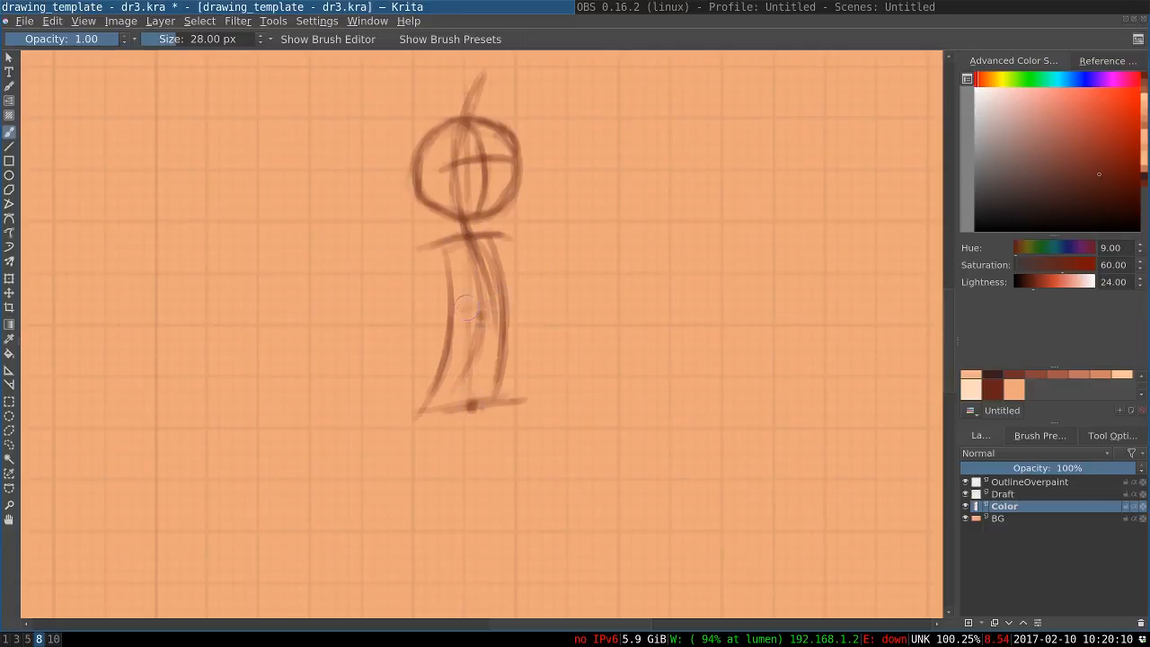
pyautogui.moveTo(505, 300); pyautogui.dragTo(454, 313)
pyautogui.moveTo(513, 298)
pyautogui.mouseDown()
pyautogui.moveTo(452, 313)
pyautogui.moveTo(490, 380)
pyautogui.mouseUp()
pyautogui.moveTo(500, 331); pyautogui.dragTo(492, 396)
pyautogui.moveTo(498, 310); pyautogui.dragTo(484, 396)
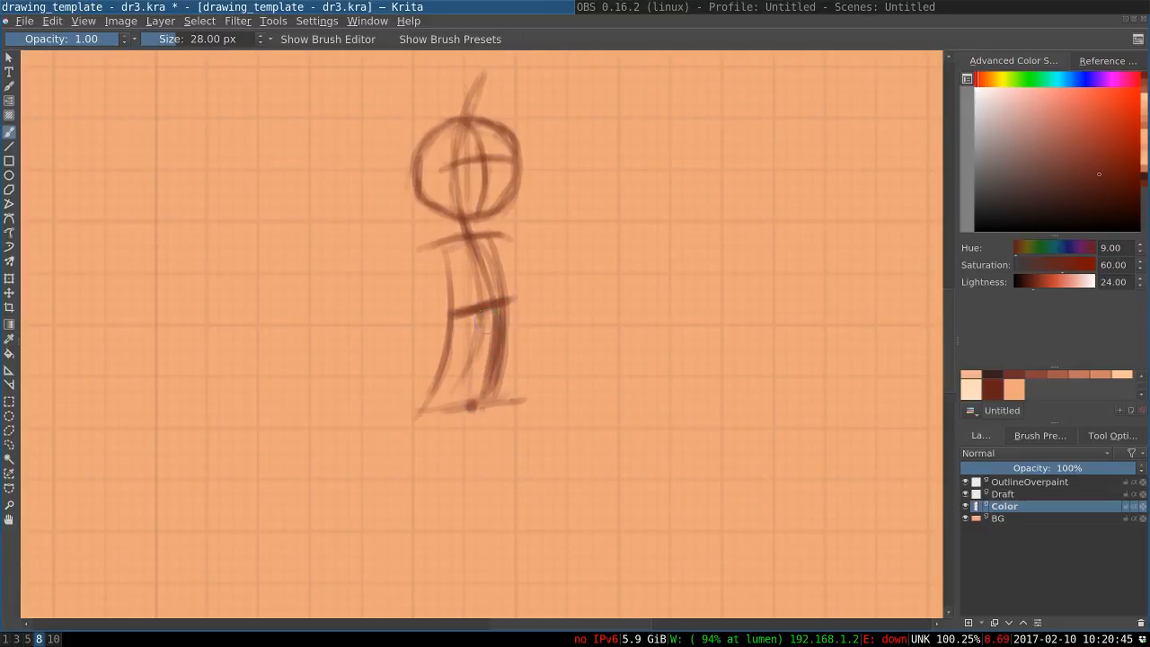
pyautogui.moveTo(465, 321); pyautogui.dragTo(438, 404)
pyautogui.moveTo(457, 329); pyautogui.dragTo(425, 414)
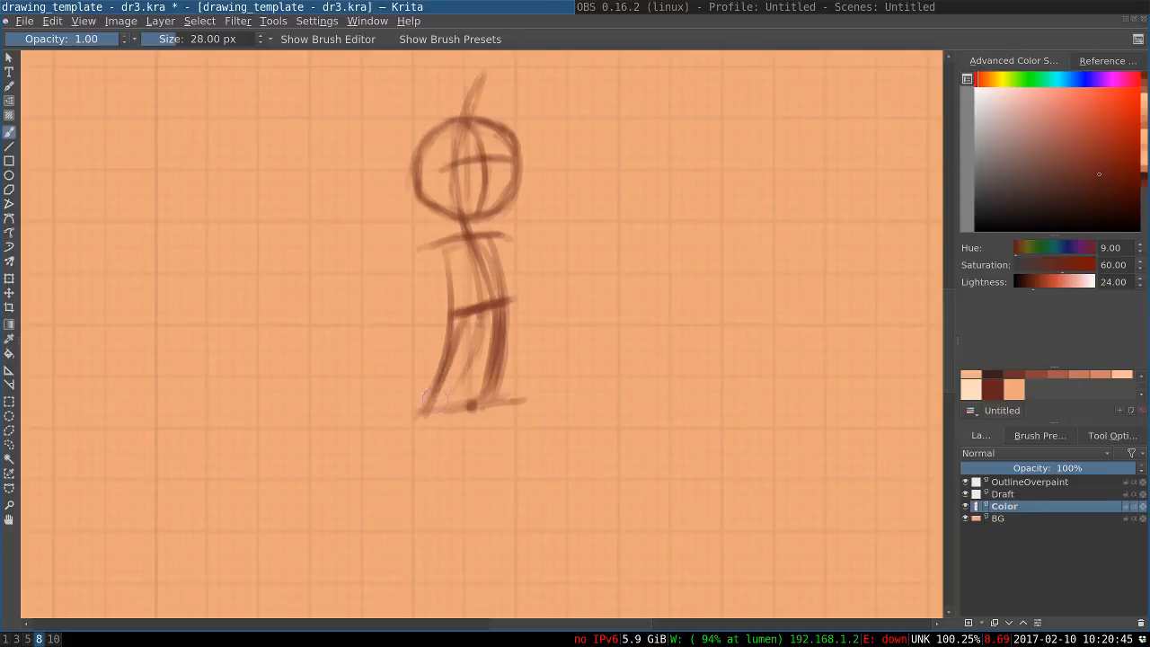
# Darken the shoulder line and sketch a foot at the end of each leg
pyautogui.moveTo(501, 235); pyautogui.dragTo(441, 241)
pyautogui.moveTo(451, 240)
pyautogui.mouseDown()
pyautogui.moveTo(493, 237)
pyautogui.moveTo(433, 243)
pyautogui.moveTo(503, 240)
pyautogui.mouseUp()
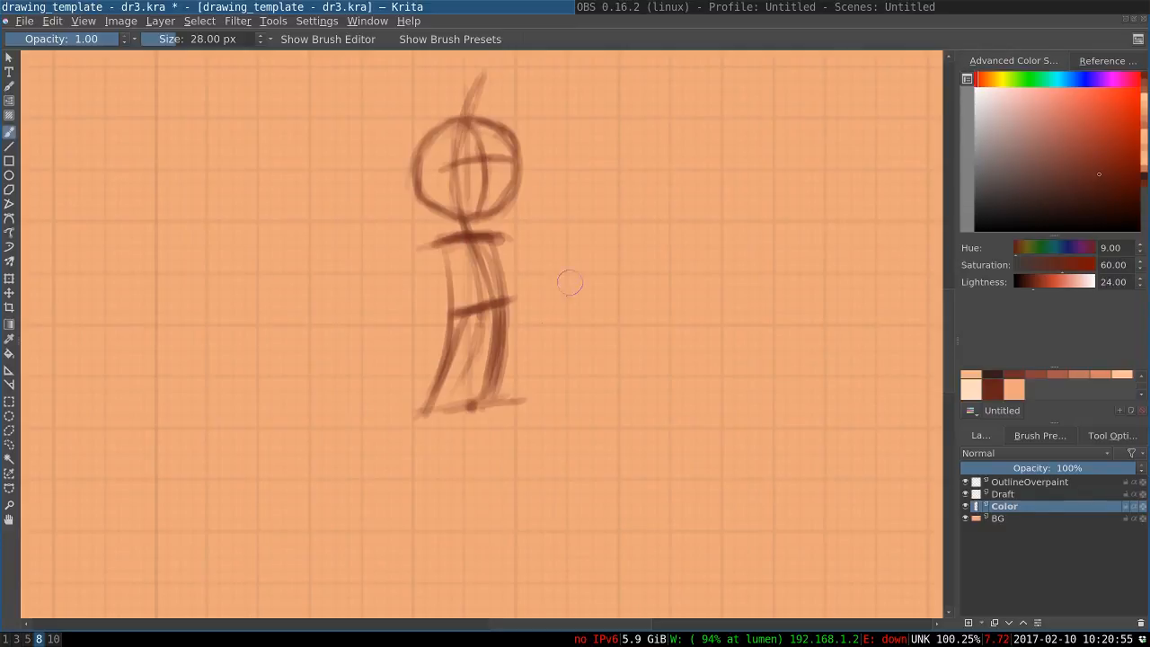
pyautogui.moveTo(550, 411)
pyautogui.mouseDown()
pyautogui.moveTo(409, 409)
pyautogui.moveTo(481, 416)
pyautogui.moveTo(538, 410)
pyautogui.moveTo(544, 398)
pyautogui.moveTo(545, 414)
pyautogui.moveTo(522, 395)
pyautogui.moveTo(464, 407)
pyautogui.moveTo(548, 412)
pyautogui.mouseUp()
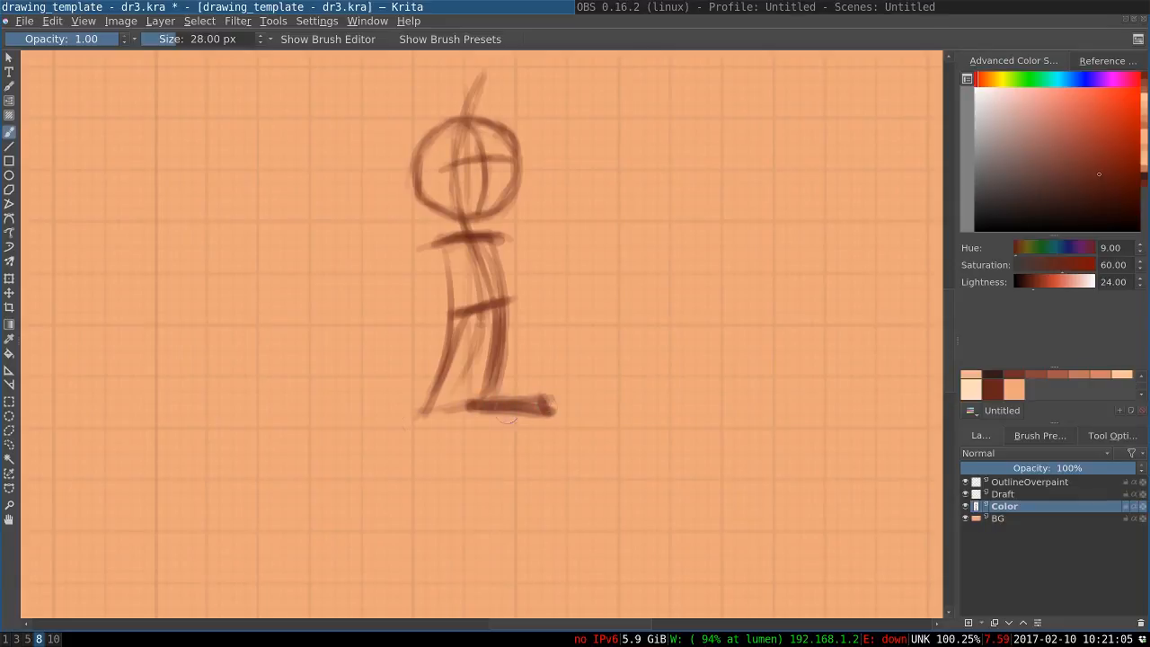
pyautogui.moveTo(426, 417)
pyautogui.mouseDown()
pyautogui.moveTo(411, 432)
pyautogui.moveTo(443, 431)
pyautogui.moveTo(419, 442)
pyautogui.moveTo(455, 433)
pyautogui.moveTo(417, 438)
pyautogui.mouseUp()
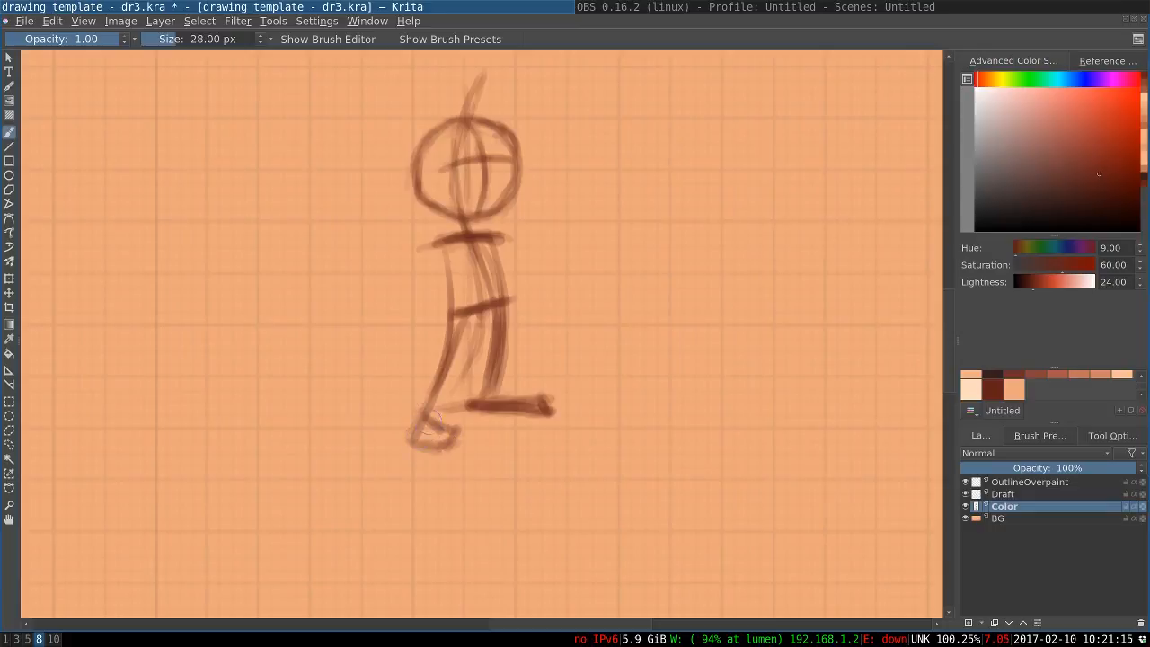
# Sketch a bent arm from the left end of the shoulder line, ending in a round fist beside the hip
pyautogui.moveTo(441, 248); pyautogui.dragTo(418, 296)
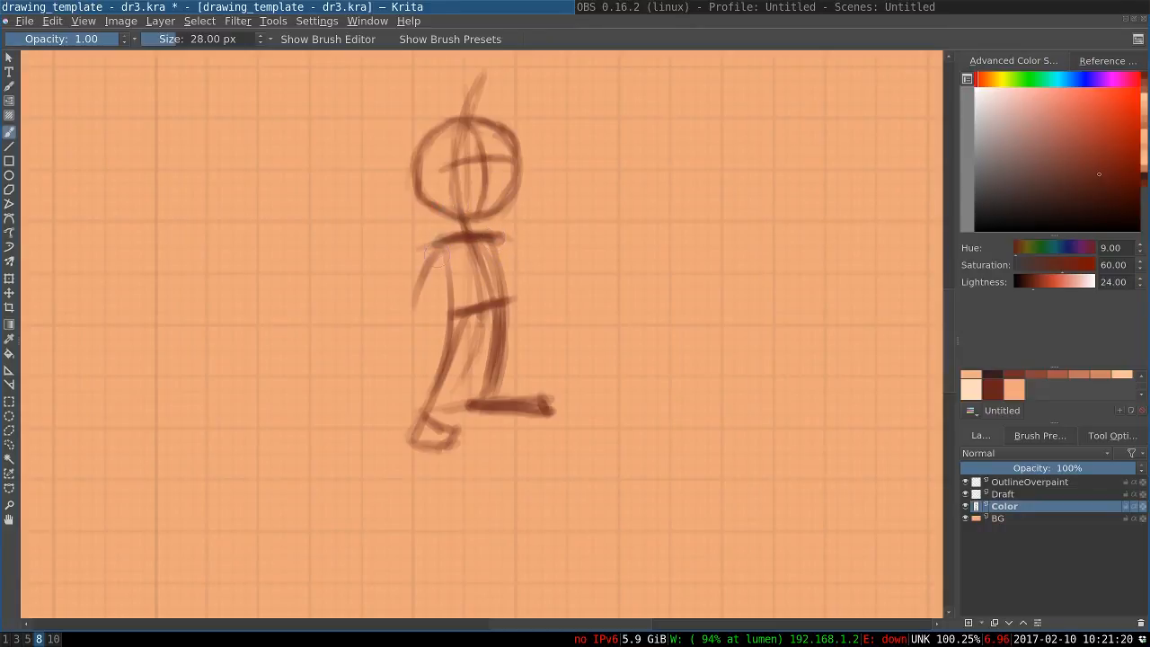
pyautogui.moveTo(436, 248)
pyautogui.mouseDown()
pyautogui.moveTo(416, 327)
pyautogui.moveTo(442, 334)
pyautogui.mouseUp()
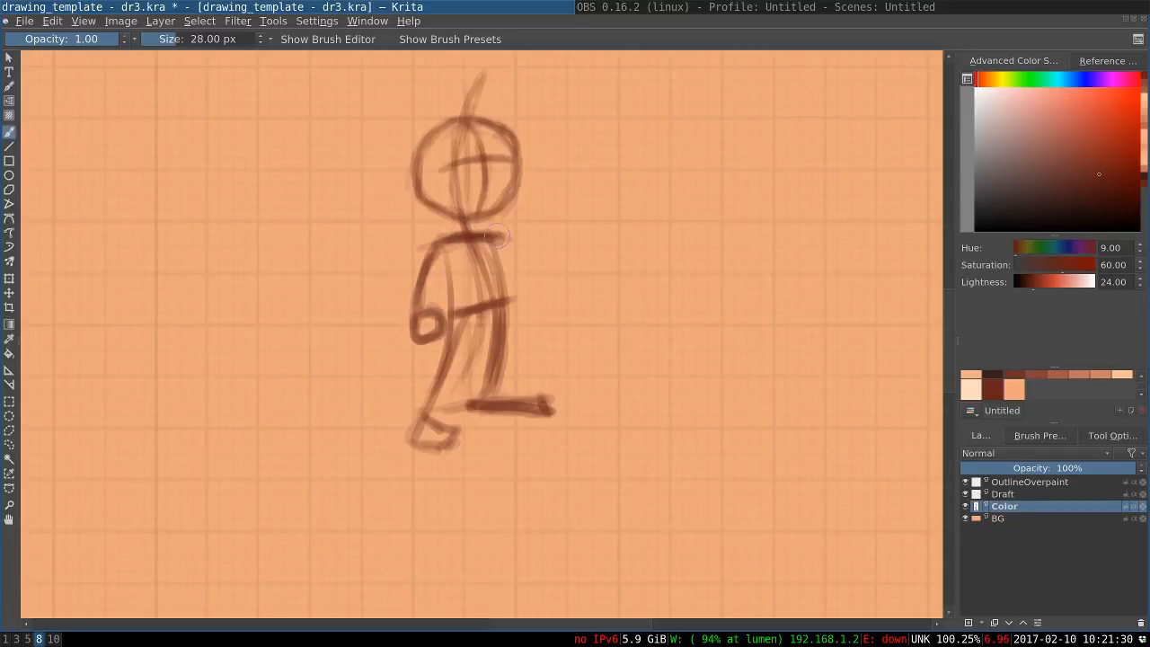
pyautogui.moveTo(500, 237); pyautogui.dragTo(525, 278)
pyautogui.hotkey('ctrl', 'z')
pyautogui.moveTo(499, 239)
pyautogui.mouseDown()
pyautogui.moveTo(524, 289)
pyautogui.moveTo(509, 332)
pyautogui.moveTo(524, 318)
pyautogui.mouseUp()
pyautogui.moveTo(500, 306)
pyautogui.mouseDown()
pyautogui.moveTo(514, 303)
pyautogui.moveTo(507, 343)
pyautogui.mouseUp()
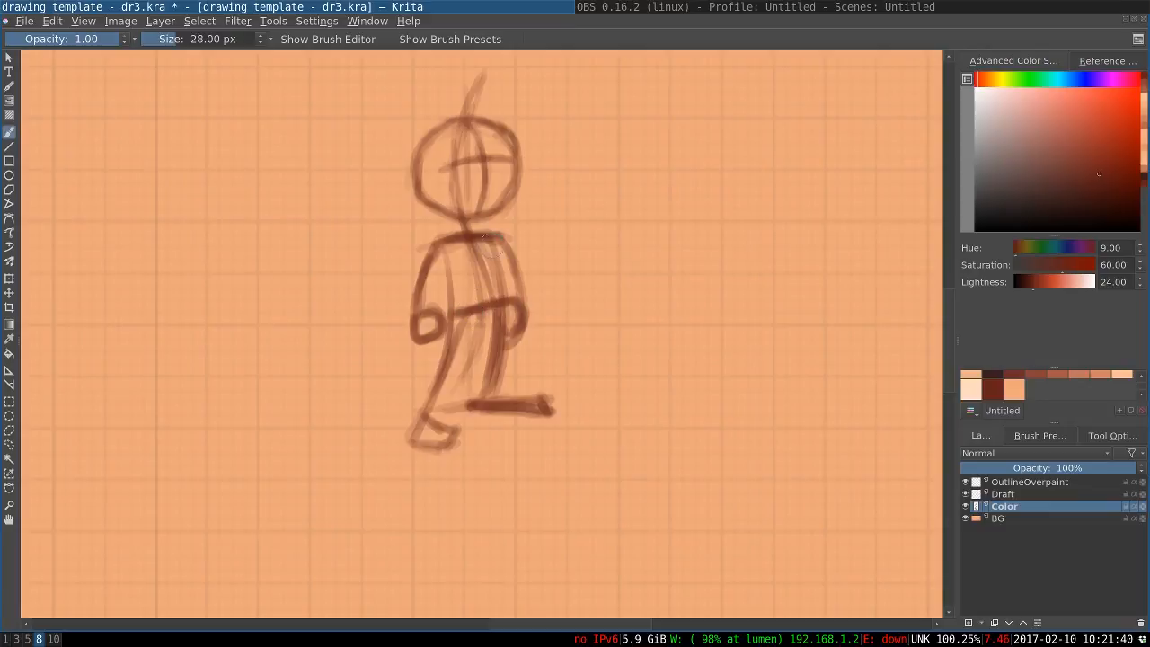
pyautogui.hotkey('ctrl', 'z')
pyautogui.hotkey('ctrl', 'z')
pyautogui.hotkey('ctrl', 'z')
pyautogui.hotkey('ctrl', 'z')
pyautogui.hotkey('ctrl', 'z')
pyautogui.hotkey('ctrl', 'z')
pyautogui.hotkey('ctrl', 'z')
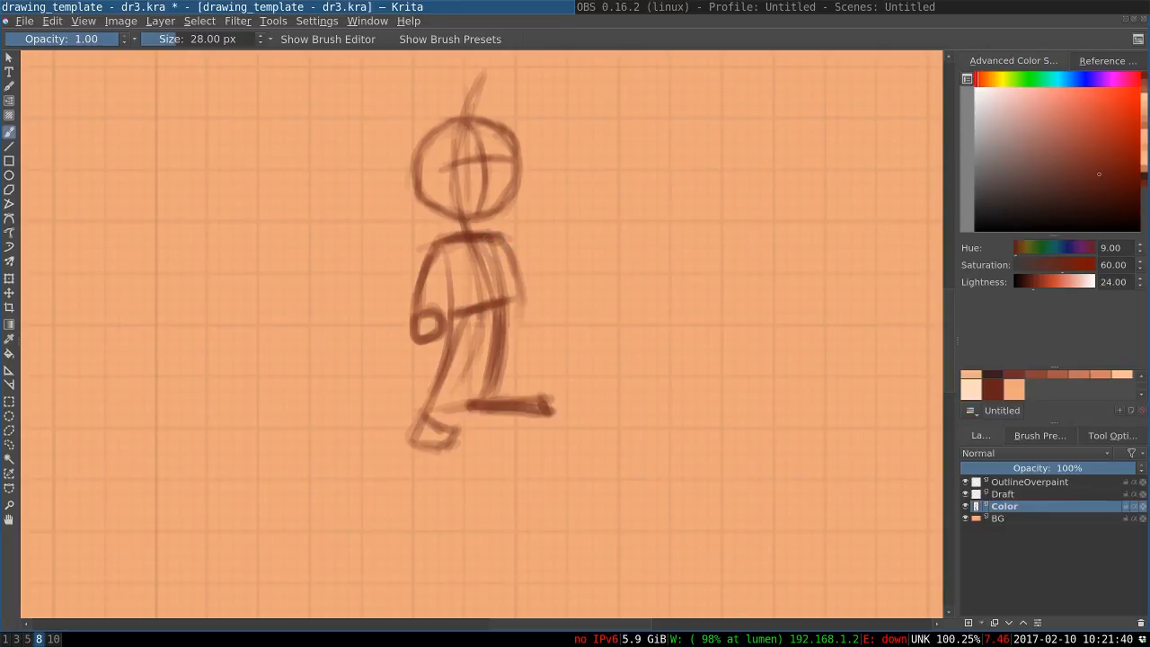
pyautogui.hotkey('ctrl', 'z')
pyautogui.hotkey('ctrl', 'z')
pyautogui.hotkey('ctrl', 'z')
pyautogui.moveTo(615, 242)
pyautogui.mouseDown()
pyautogui.moveTo(514, 244)
pyautogui.moveTo(611, 271)
pyautogui.moveTo(654, 240)
pyautogui.mouseUp()
pyautogui.hotkey('ctrl', 'z')
pyautogui.hotkey('ctrl', 'z')
pyautogui.hotkey('ctrl', 'z')
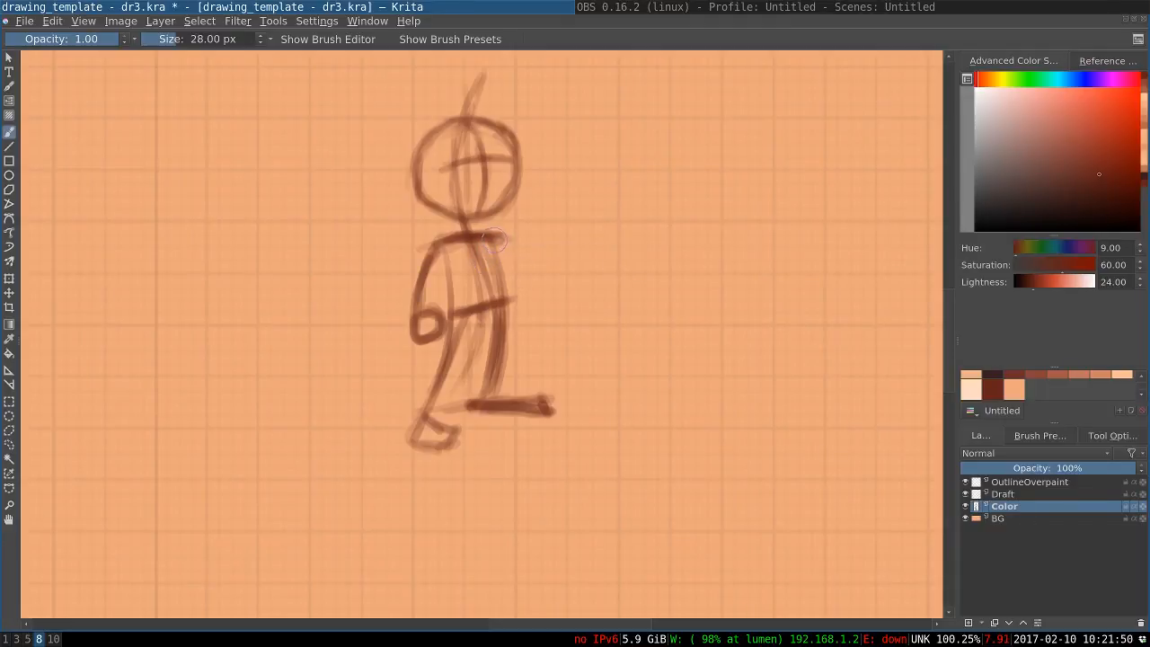
# Draw the arm from the right end of the shoulder line down to a hand partly behind the hip
pyautogui.moveTo(506, 246); pyautogui.dragTo(521, 286)
pyautogui.hotkey('ctrl', 'z')
pyautogui.moveTo(500, 240); pyautogui.dragTo(516, 276)
pyautogui.moveTo(502, 241)
pyautogui.mouseDown()
pyautogui.moveTo(527, 303)
pyautogui.moveTo(510, 271)
pyautogui.moveTo(509, 334)
pyautogui.mouseUp()
pyautogui.moveTo(514, 300)
pyautogui.mouseDown()
pyautogui.moveTo(524, 317)
pyautogui.moveTo(508, 333)
pyautogui.mouseUp()
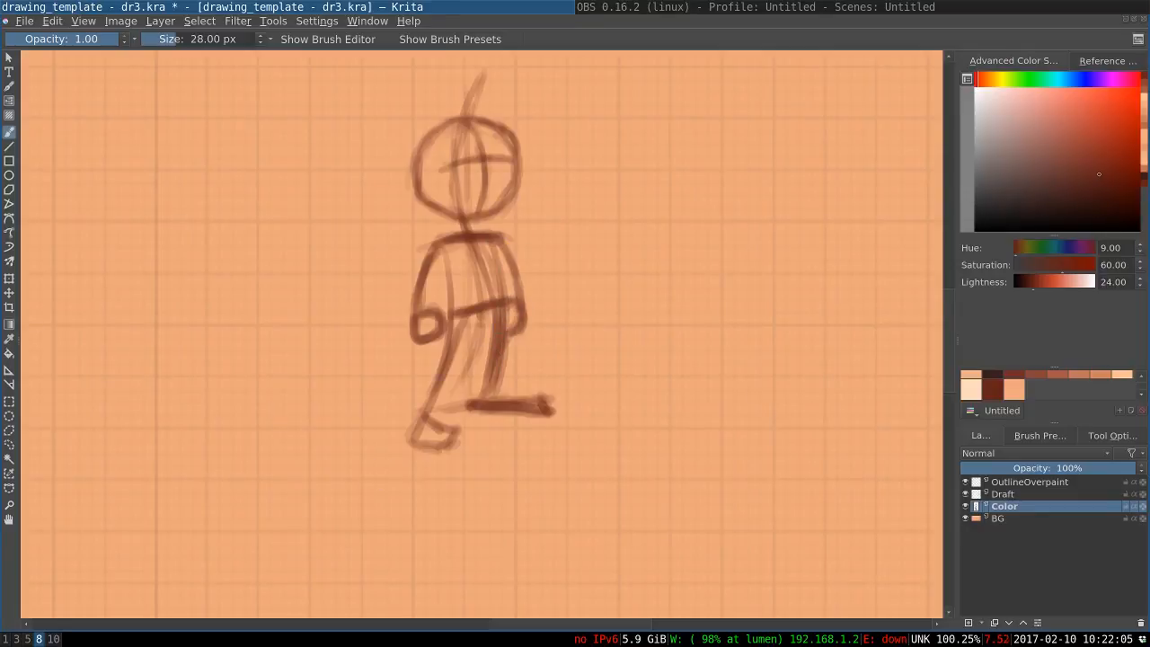
# Fade the whole figure sketch to a faint guide with the large eraser brush at 0.80 opacity, enlarging it to 176 px
pyautogui.press('/')
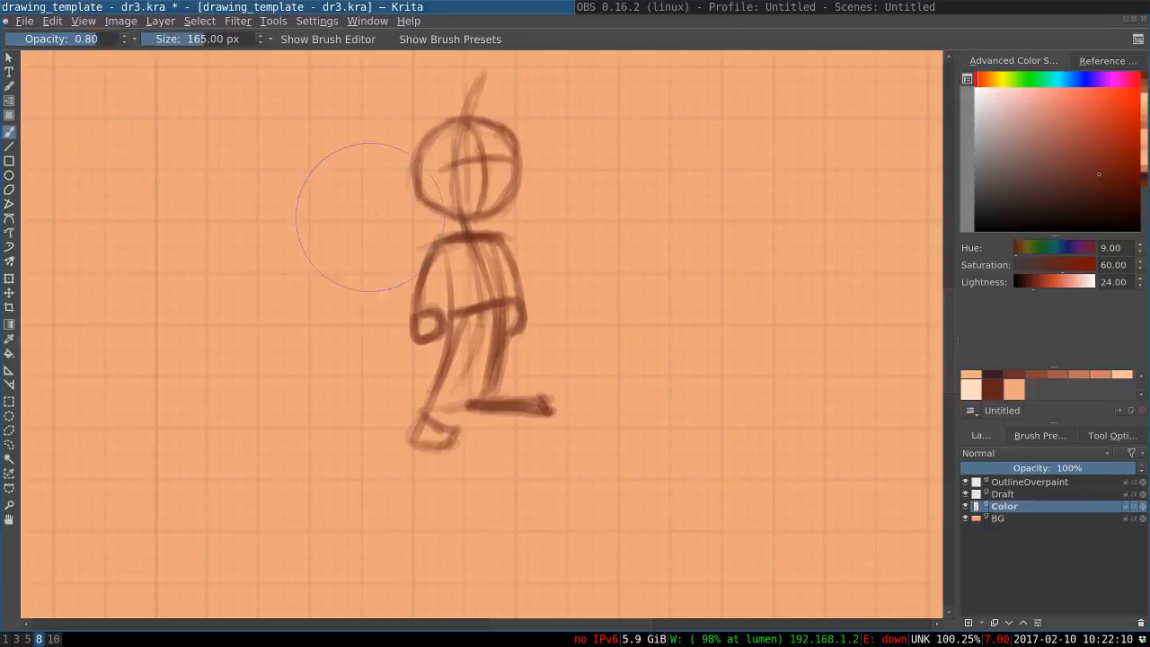
pyautogui.moveTo(423, 171)
pyautogui.mouseDown()
pyautogui.moveTo(472, 89)
pyautogui.moveTo(501, 193)
pyautogui.moveTo(440, 268)
pyautogui.moveTo(500, 256)
pyautogui.moveTo(441, 273)
pyautogui.moveTo(454, 300)
pyautogui.moveTo(486, 301)
pyautogui.moveTo(439, 364)
pyautogui.moveTo(463, 316)
pyautogui.moveTo(419, 415)
pyautogui.moveTo(492, 388)
pyautogui.moveTo(486, 352)
pyautogui.moveTo(568, 408)
pyautogui.moveTo(491, 393)
pyautogui.mouseUp()
pyautogui.press(']')
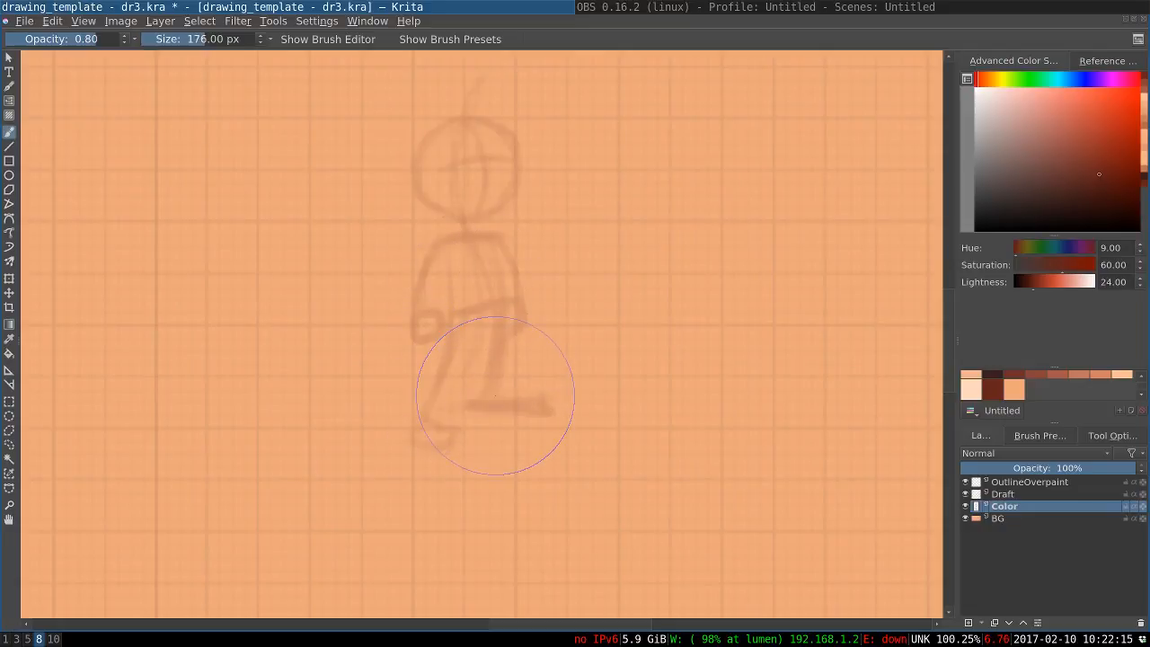
# Redraw the head circle over the faded sketch with the paint brush at 1.00 opacity, reduced to 20 px
pyautogui.press('e')
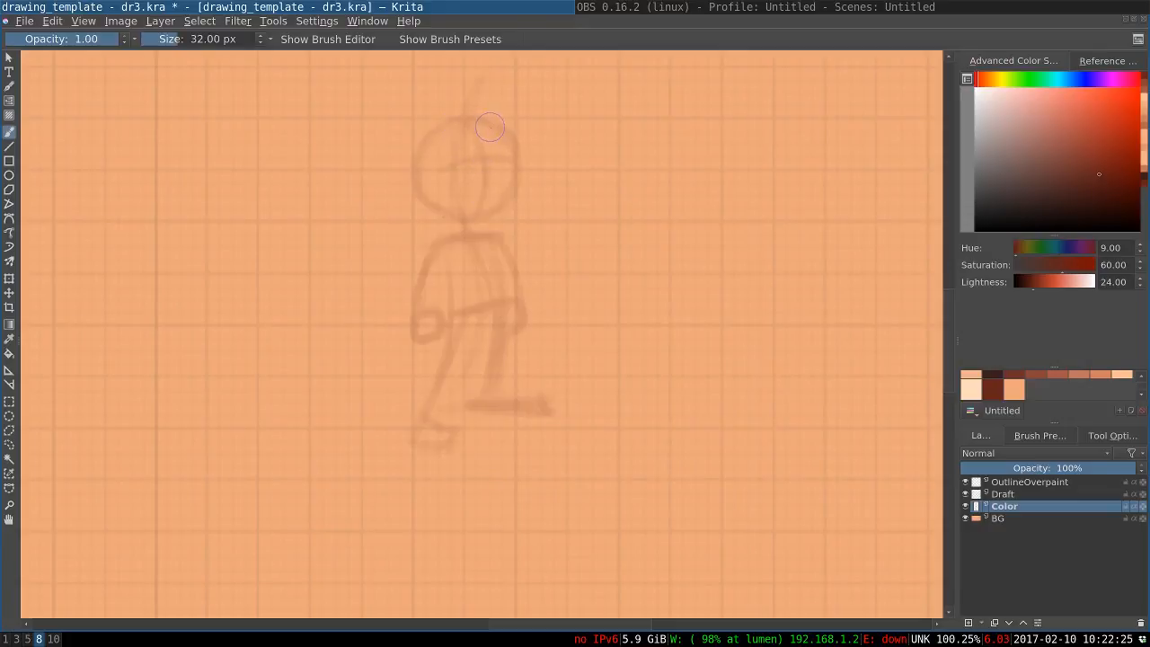
pyautogui.moveTo(497, 128); pyautogui.dragTo(477, 117)
pyautogui.hotkey('ctrl', 'z')
pyautogui.press('[')
pyautogui.press('[')
pyautogui.press('[')
pyautogui.moveTo(447, 123)
pyautogui.mouseDown()
pyautogui.moveTo(496, 126)
pyautogui.moveTo(442, 125)
pyautogui.moveTo(427, 146)
pyautogui.moveTo(432, 130)
pyautogui.moveTo(416, 195)
pyautogui.mouseUp()
pyautogui.hotkey('ctrl', 'z')
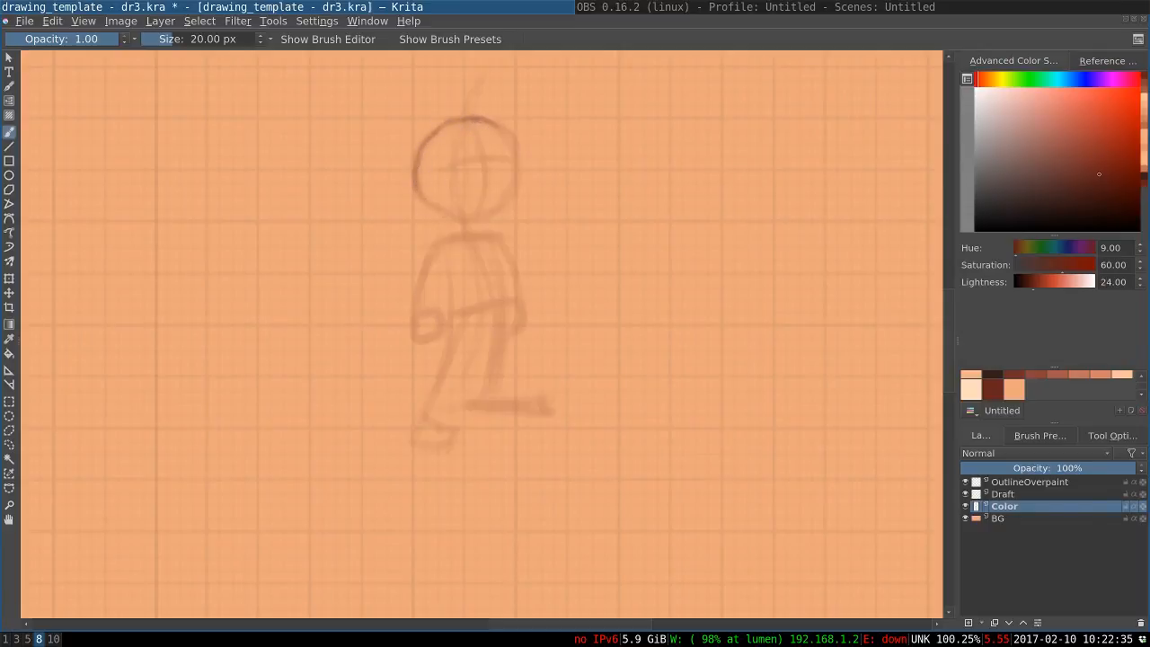
pyautogui.moveTo(499, 127)
pyautogui.mouseDown()
pyautogui.moveTo(512, 165)
pyautogui.moveTo(516, 145)
pyautogui.moveTo(505, 178)
pyautogui.moveTo(504, 132)
pyautogui.moveTo(512, 199)
pyautogui.moveTo(513, 162)
pyautogui.moveTo(504, 183)
pyautogui.moveTo(517, 156)
pyautogui.moveTo(503, 206)
pyautogui.moveTo(514, 191)
pyautogui.moveTo(464, 218)
pyautogui.moveTo(435, 206)
pyautogui.moveTo(424, 169)
pyautogui.moveTo(423, 191)
pyautogui.moveTo(461, 219)
pyautogui.mouseUp()
pyautogui.hotkey('ctrl', 'z')
pyautogui.hotkey('ctrl', 'z')
pyautogui.hotkey('ctrl', 'z')
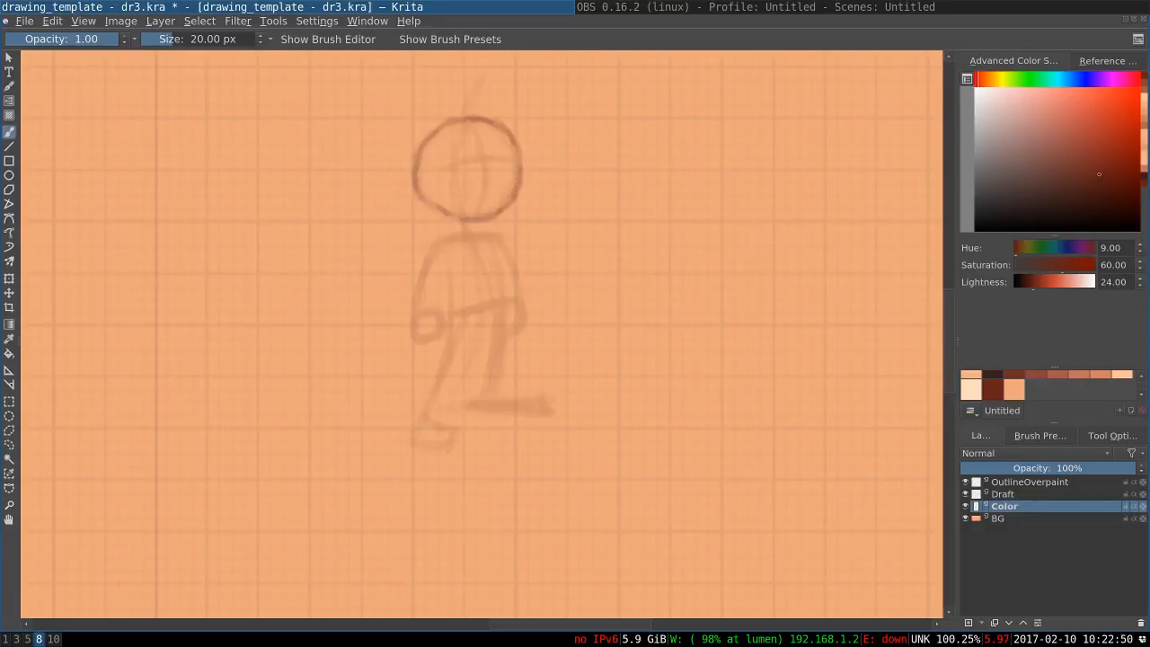
# Darken and even out the head circle's outline with extra strokes along its sides, crown and chin
pyautogui.moveTo(433, 127); pyautogui.dragTo(417, 140)
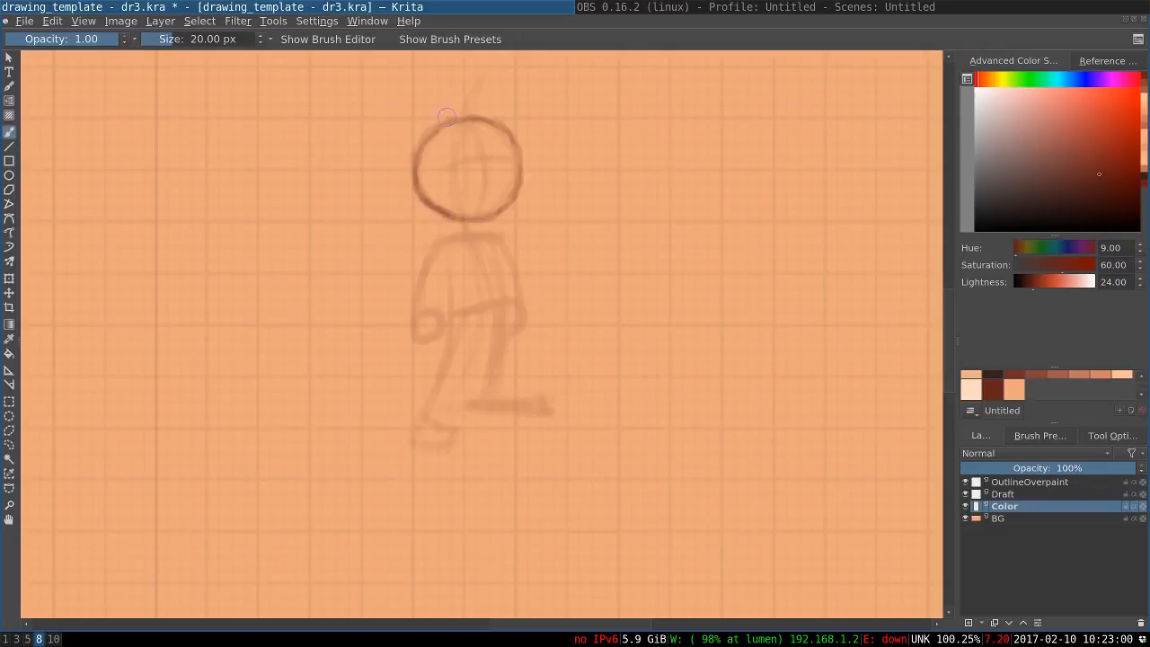
pyautogui.moveTo(447, 118); pyautogui.dragTo(468, 120)
pyautogui.moveTo(521, 166); pyautogui.dragTo(519, 192)
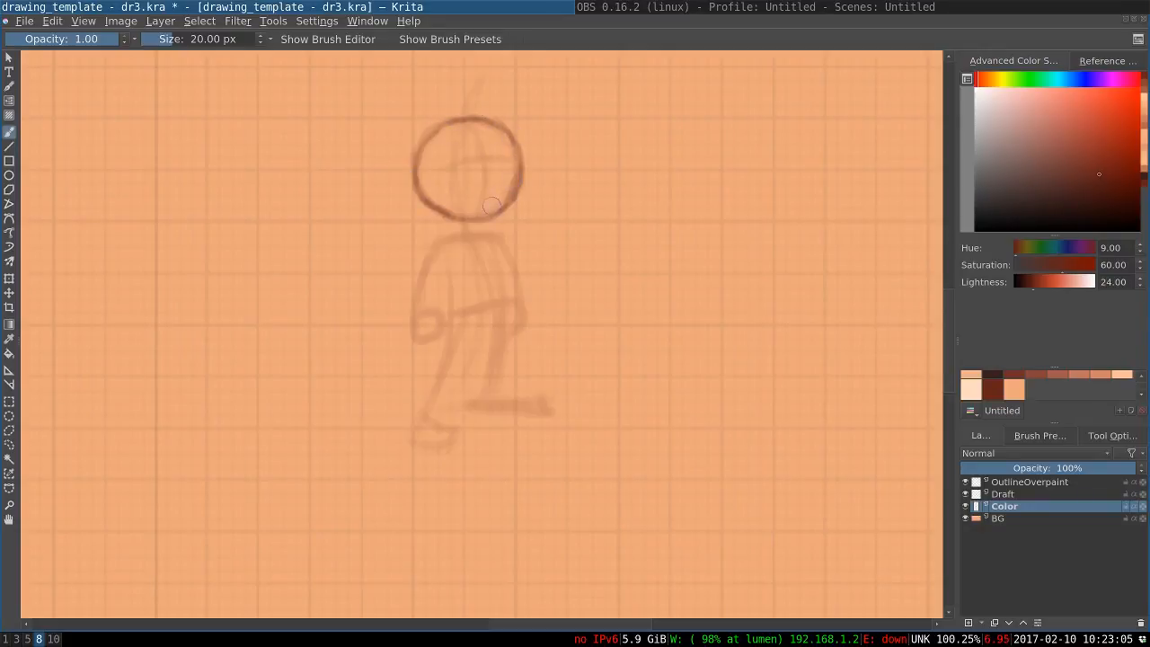
pyautogui.moveTo(471, 220); pyautogui.dragTo(443, 217)
pyautogui.moveTo(419, 168)
pyautogui.mouseDown()
pyautogui.moveTo(436, 214)
pyautogui.moveTo(454, 223)
pyautogui.mouseUp()
# Draw the curved vertical centre line and the curved eye line inside the head circle
pyautogui.moveTo(471, 129); pyautogui.dragTo(481, 196)
pyautogui.moveTo(485, 151); pyautogui.dragTo(476, 206)
pyautogui.hotkey('ctrl', 'z')
pyautogui.hotkey('ctrl', 'z')
pyautogui.hotkey('ctrl', 'z')
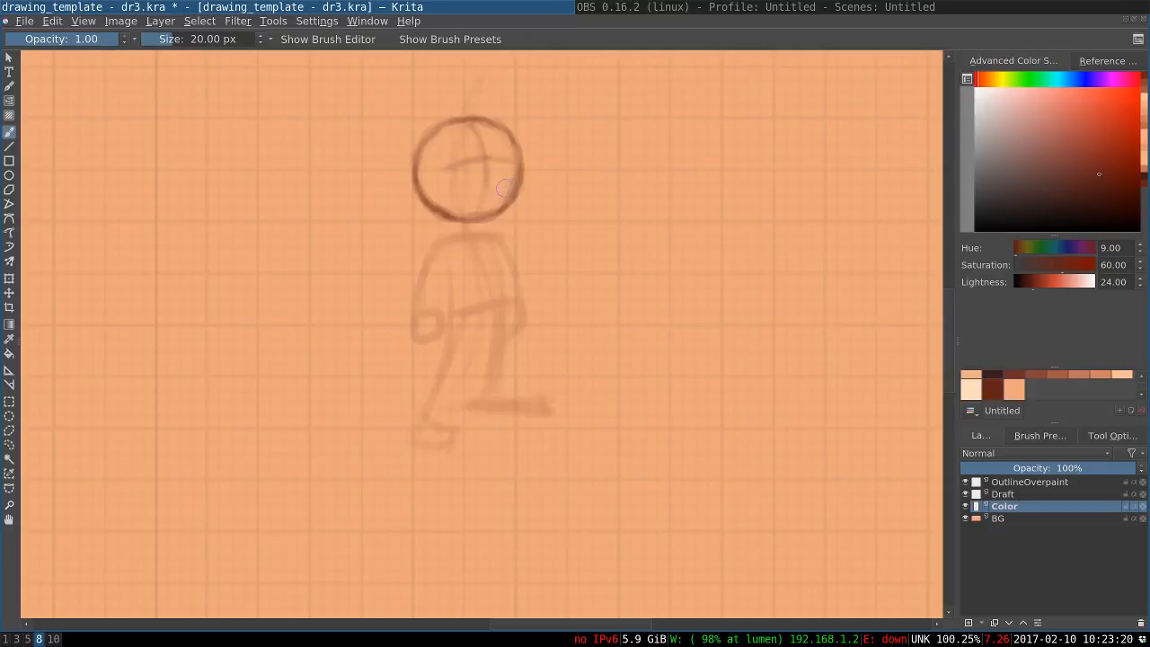
pyautogui.moveTo(461, 190); pyautogui.dragTo(512, 181)
pyautogui.hotkey('ctrl', 'z')
pyautogui.moveTo(512, 184)
pyautogui.mouseDown()
pyautogui.moveTo(461, 190)
pyautogui.moveTo(498, 195)
pyautogui.moveTo(466, 189)
pyautogui.mouseUp()
pyautogui.hotkey('ctrl', 'z')
pyautogui.hotkey('ctrl', 'z')
pyautogui.hotkey('ctrl', 'z')
pyautogui.hotkey('ctrl', 'z')
pyautogui.keyDown('ctrl'); pyautogui.click(354, 197); pyautogui.keyUp('ctrl')
# Draw a small chest circle just below the head in the dark red palette colour
pyautogui.moveTo(449, 184); pyautogui.dragTo(434, 201)
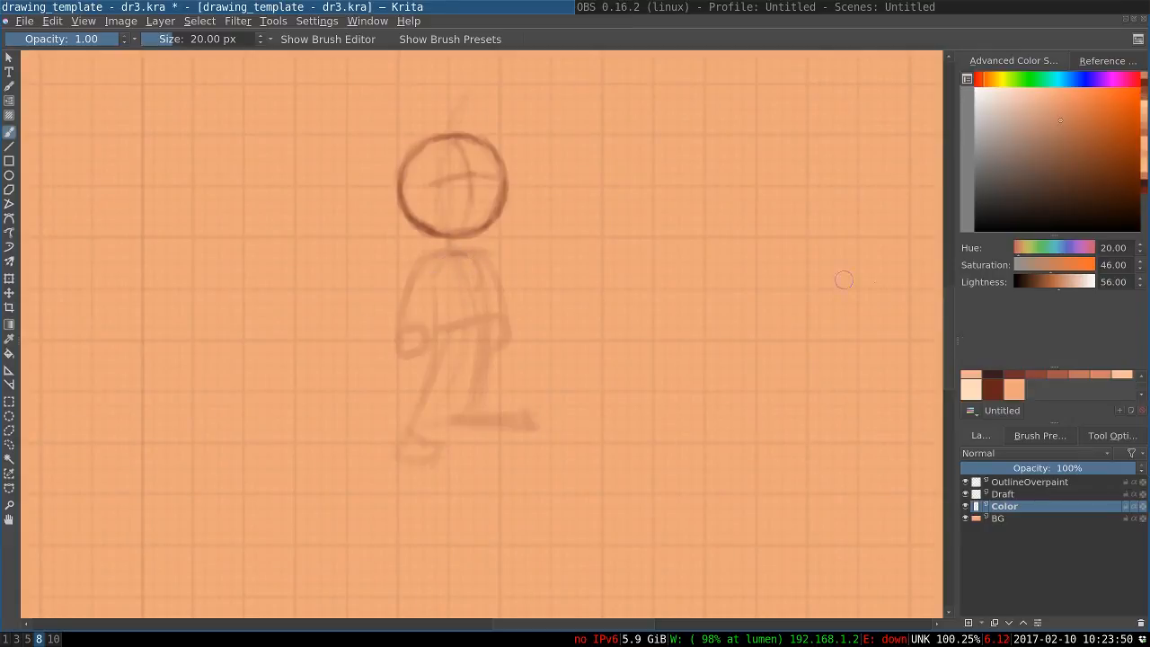
pyautogui.click(992, 388)
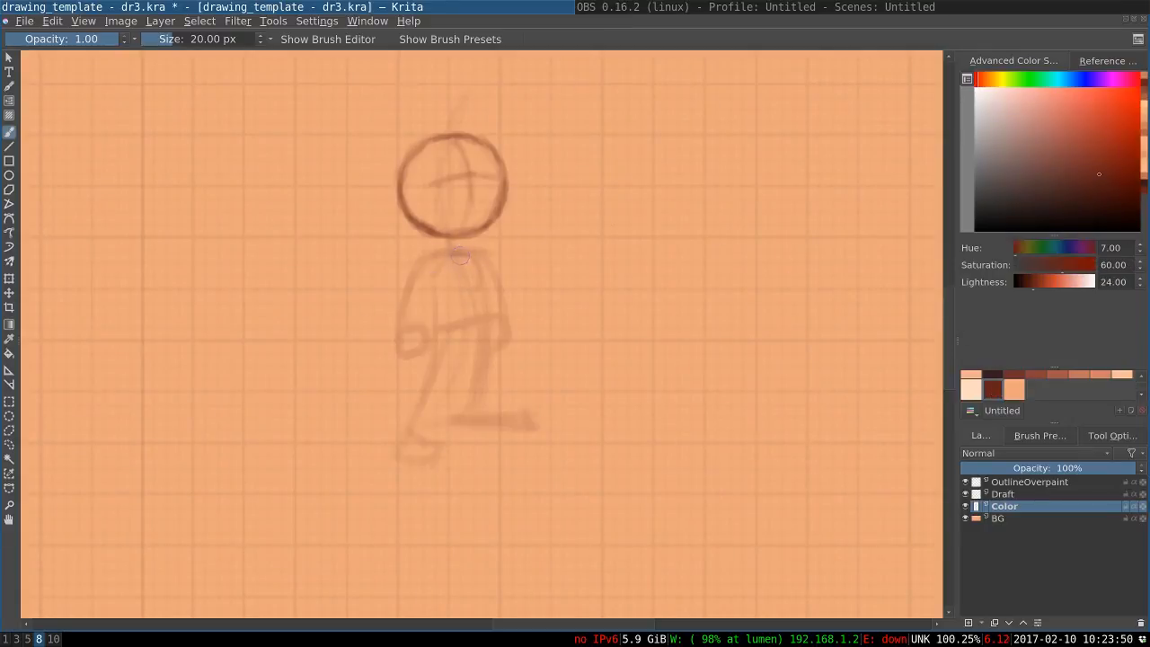
pyautogui.moveTo(443, 262); pyautogui.dragTo(438, 292)
pyautogui.moveTo(448, 294); pyautogui.dragTo(437, 275)
pyautogui.moveTo(439, 261)
pyautogui.mouseDown()
pyautogui.moveTo(445, 293)
pyautogui.moveTo(475, 265)
pyautogui.moveTo(482, 274)
pyautogui.moveTo(446, 299)
pyautogui.moveTo(431, 273)
pyautogui.moveTo(463, 293)
pyautogui.moveTo(466, 255)
pyautogui.moveTo(454, 265)
pyautogui.moveTo(468, 325)
pyautogui.mouseUp()
# Sketch a tilted bowl-shaped pelvis study in the empty area beside the figure and erase it
pyautogui.moveTo(697, 193)
pyautogui.mouseDown()
pyautogui.moveTo(746, 172)
pyautogui.moveTo(716, 204)
pyautogui.moveTo(712, 182)
pyautogui.moveTo(750, 177)
pyautogui.moveTo(694, 186)
pyautogui.moveTo(736, 195)
pyautogui.moveTo(692, 190)
pyautogui.moveTo(710, 176)
pyautogui.moveTo(728, 193)
pyautogui.moveTo(753, 181)
pyautogui.moveTo(676, 195)
pyautogui.moveTo(732, 196)
pyautogui.moveTo(752, 174)
pyautogui.moveTo(725, 223)
pyautogui.moveTo(680, 197)
pyautogui.moveTo(744, 210)
pyautogui.mouseUp()
pyautogui.hotkey('ctrl', 'z')
pyautogui.hotkey('ctrl', 'z')
pyautogui.hotkey('ctrl', 'z')
pyautogui.moveTo(761, 185)
pyautogui.mouseDown()
pyautogui.moveTo(727, 219)
pyautogui.moveTo(718, 206)
pyautogui.moveTo(694, 212)
pyautogui.moveTo(730, 211)
pyautogui.mouseUp()
pyautogui.moveTo(699, 205); pyautogui.dragTo(739, 216)
pyautogui.moveTo(754, 173)
pyautogui.mouseDown()
pyautogui.moveTo(738, 203)
pyautogui.moveTo(744, 177)
pyautogui.moveTo(727, 182)
pyautogui.moveTo(729, 169)
pyautogui.moveTo(739, 175)
pyautogui.moveTo(691, 197)
pyautogui.mouseUp()
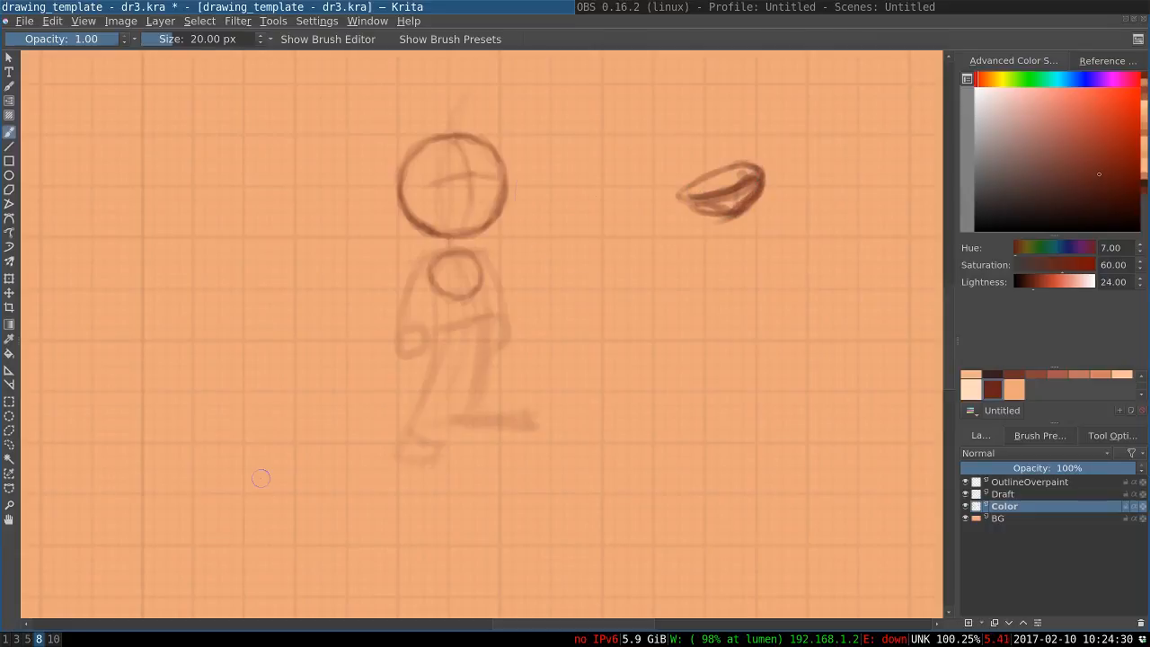
pyautogui.press('e')
pyautogui.moveTo(696, 200)
pyautogui.mouseDown()
pyautogui.moveTo(737, 152)
pyautogui.moveTo(735, 198)
pyautogui.mouseUp()
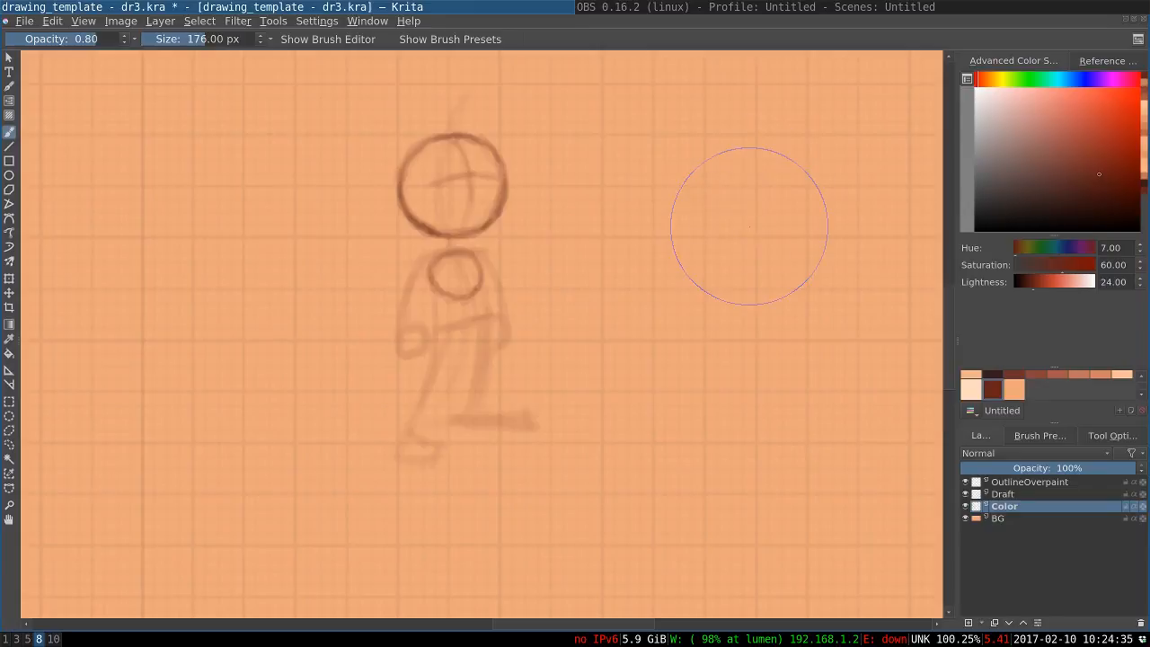
pyautogui.press('e')
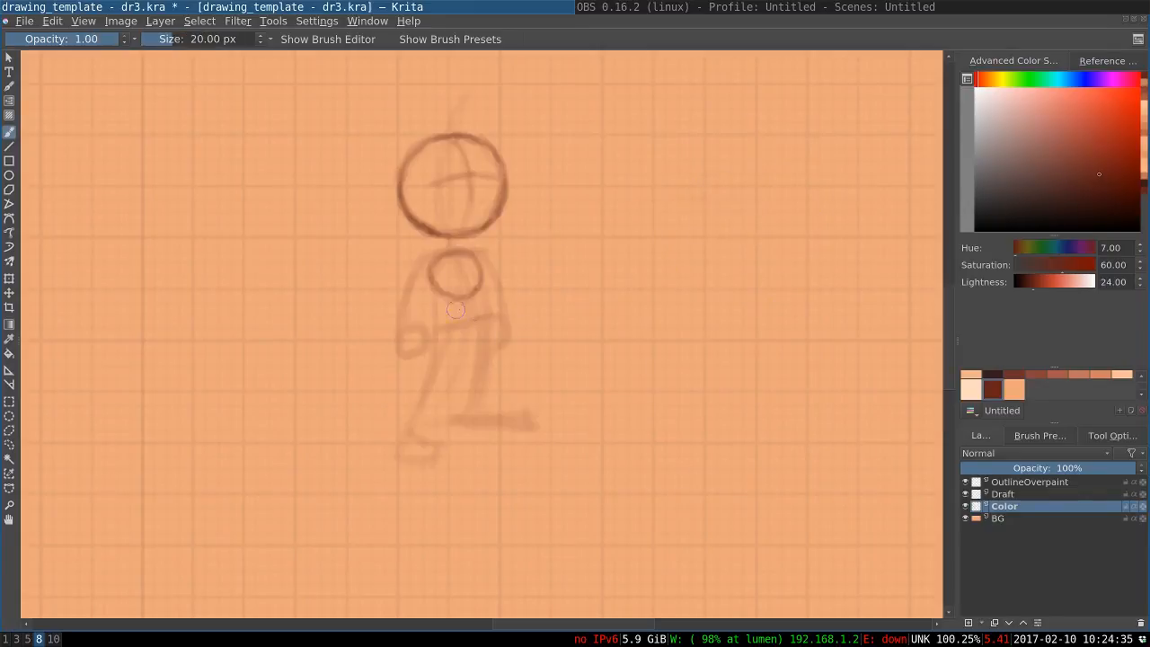
# Draw the tilted pelvis below the chest circle and connect the two with curved side lines for the torso
pyautogui.moveTo(495, 311); pyautogui.dragTo(453, 331)
pyautogui.hotkey('ctrl', 'z')
pyautogui.moveTo(469, 315)
pyautogui.mouseDown()
pyautogui.moveTo(433, 329)
pyautogui.moveTo(484, 325)
pyautogui.moveTo(453, 336)
pyautogui.mouseUp()
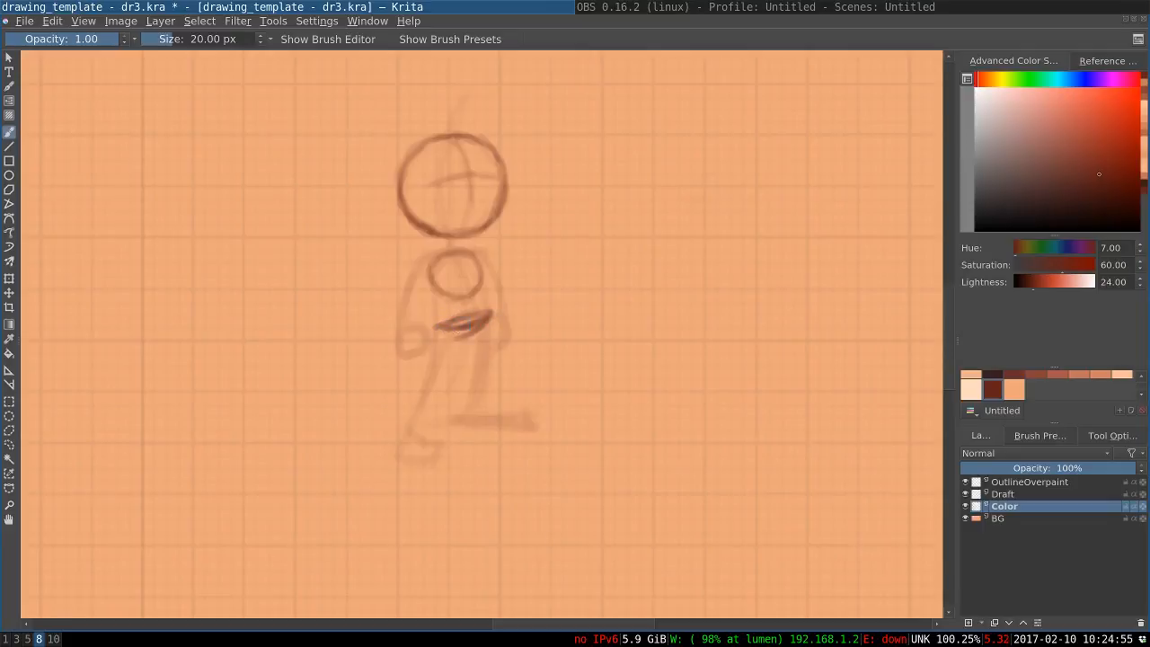
pyautogui.moveTo(464, 325); pyautogui.dragTo(439, 327)
pyautogui.moveTo(477, 266)
pyautogui.mouseDown()
pyautogui.moveTo(488, 315)
pyautogui.moveTo(486, 297)
pyautogui.mouseUp()
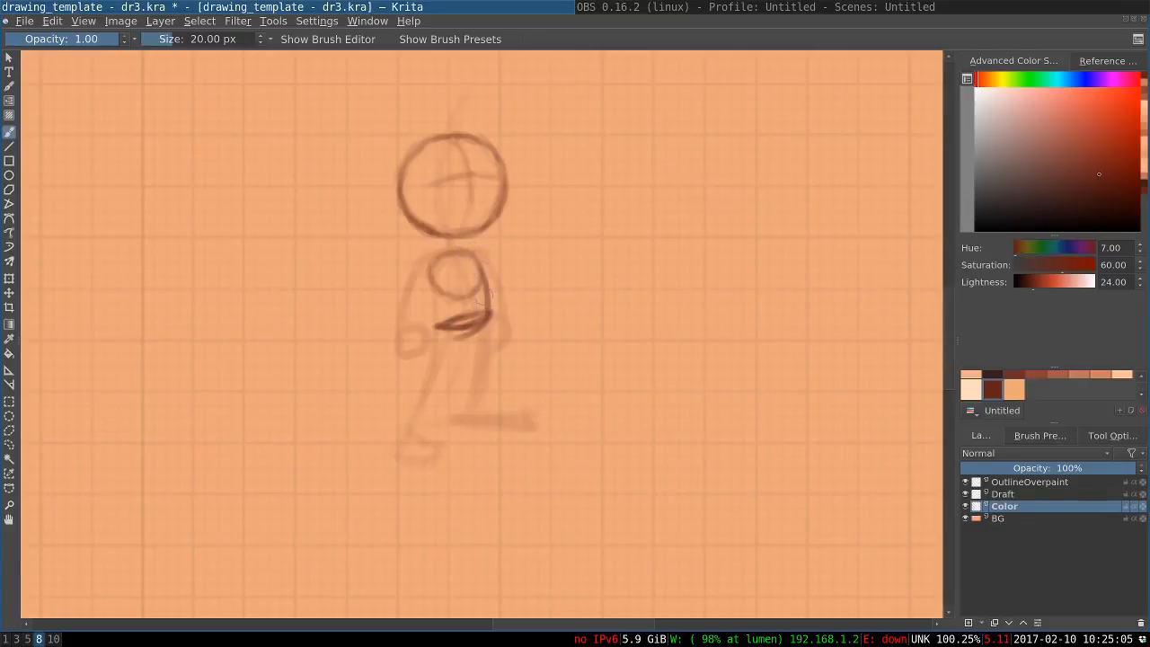
pyautogui.moveTo(431, 270); pyautogui.dragTo(433, 346)
# Draw the right-hand leg as two lines tapering from the pelvis to the ankle
pyautogui.moveTo(491, 316); pyautogui.dragTo(462, 416)
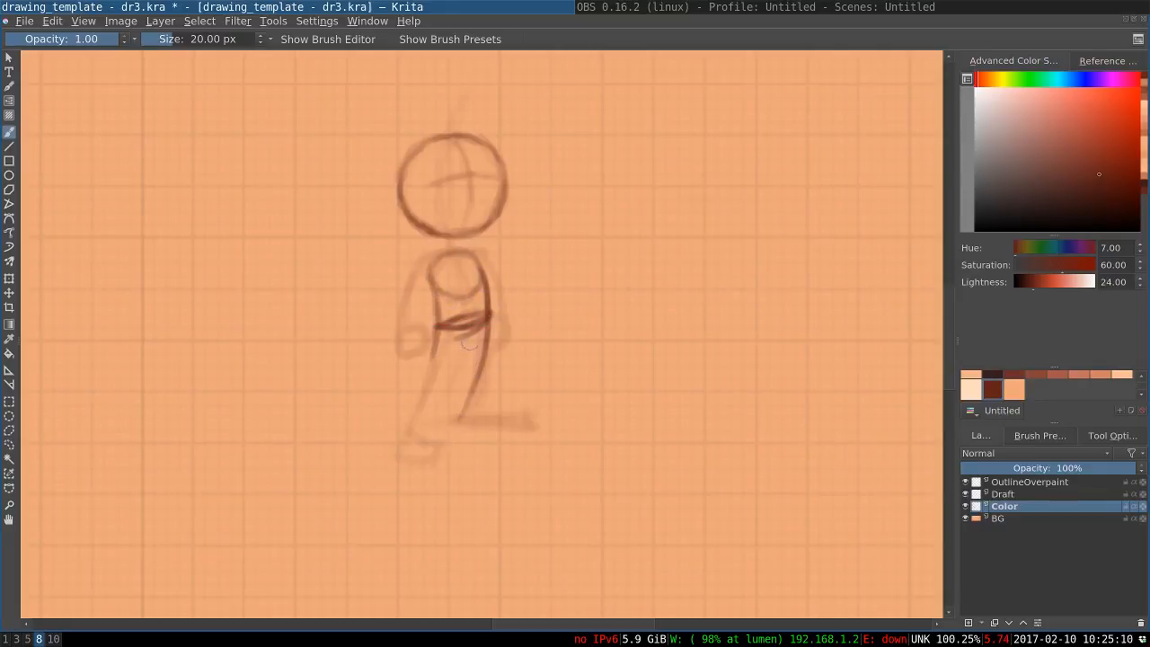
pyautogui.moveTo(472, 339); pyautogui.dragTo(460, 420)
pyautogui.hotkey('ctrl', 'z')
pyautogui.hotkey('ctrl', 'z')
pyautogui.moveTo(470, 340); pyautogui.dragTo(460, 419)
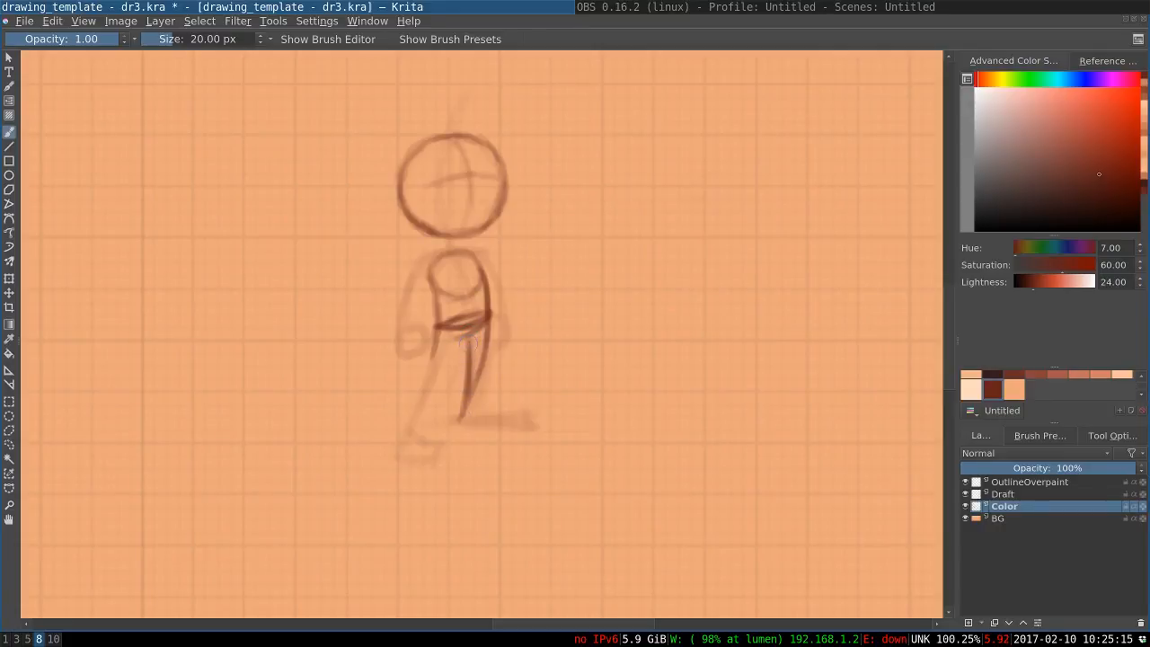
pyautogui.moveTo(469, 364); pyautogui.dragTo(459, 422)
pyautogui.moveTo(485, 331); pyautogui.dragTo(473, 394)
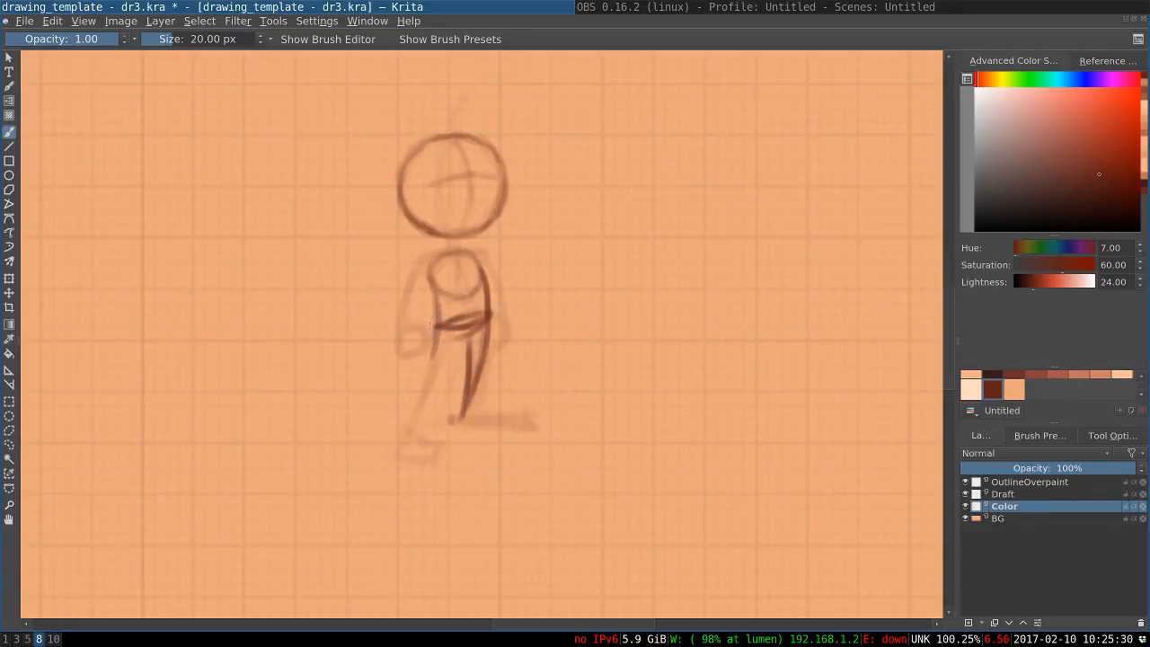
# Draw the left-hand leg as two slanted lines tapering from the pelvis to the back ankle
pyautogui.moveTo(432, 323)
pyautogui.mouseDown()
pyautogui.moveTo(406, 431)
pyautogui.moveTo(425, 393)
pyautogui.mouseUp()
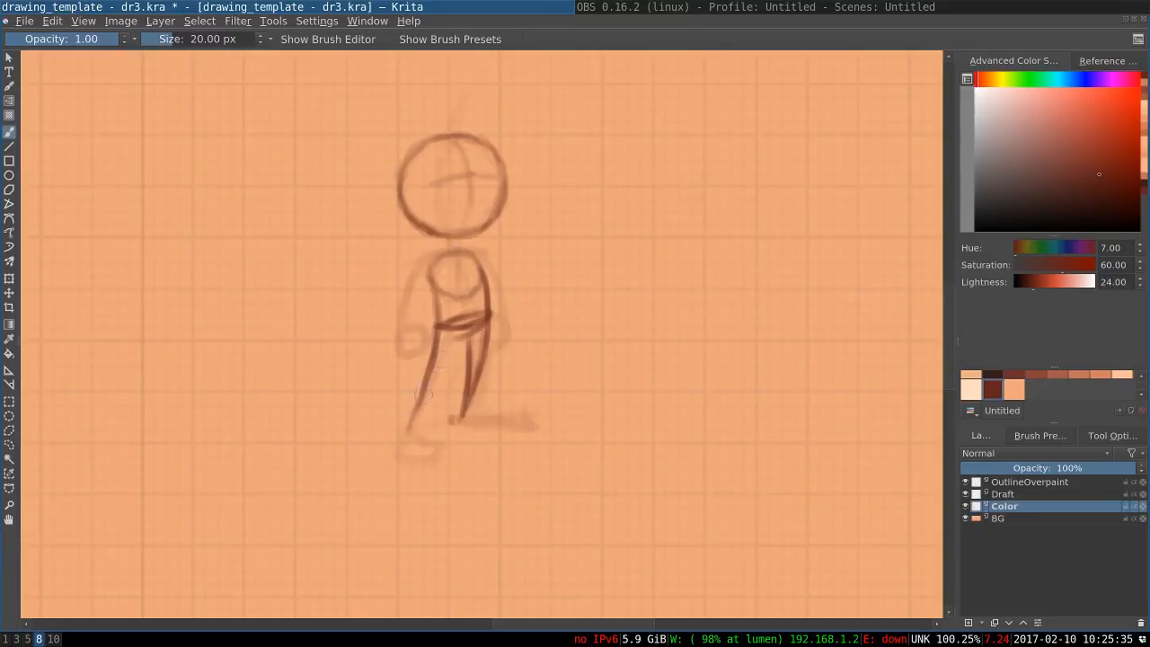
pyautogui.moveTo(456, 340); pyautogui.dragTo(423, 408)
pyautogui.hotkey('ctrl', 'z')
pyautogui.moveTo(456, 339); pyautogui.dragTo(415, 417)
pyautogui.moveTo(445, 372); pyautogui.dragTo(409, 428)
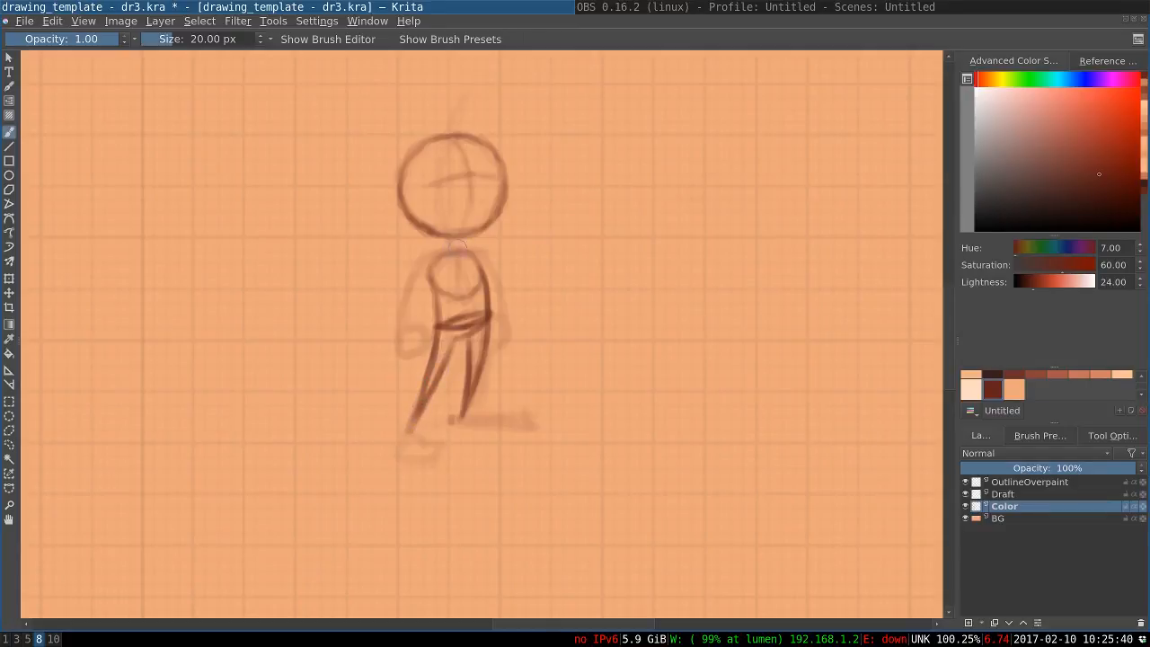
# Draw the shoulder line across the top of the chest circle and undo the stray strokes around it
pyautogui.moveTo(482, 254)
pyautogui.mouseDown()
pyautogui.moveTo(431, 258)
pyautogui.moveTo(413, 282)
pyautogui.moveTo(480, 275)
pyautogui.mouseUp()
pyautogui.hotkey('ctrl', 'z')
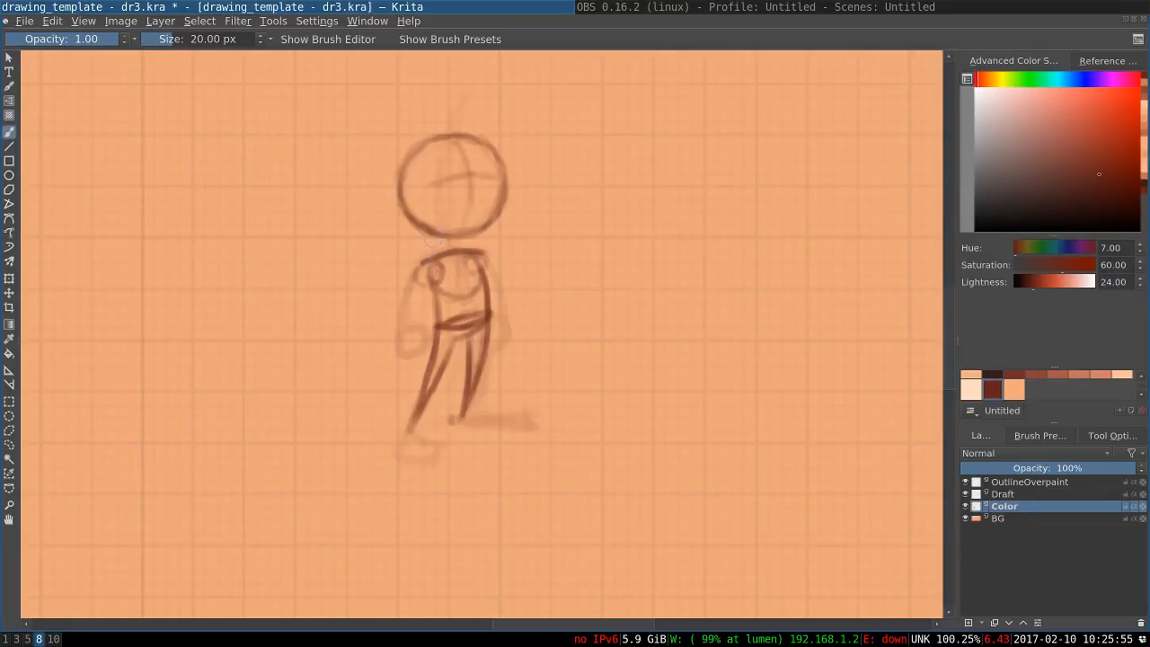
pyautogui.hotkey('ctrl', 'z')
pyautogui.hotkey('ctrl', 'z')
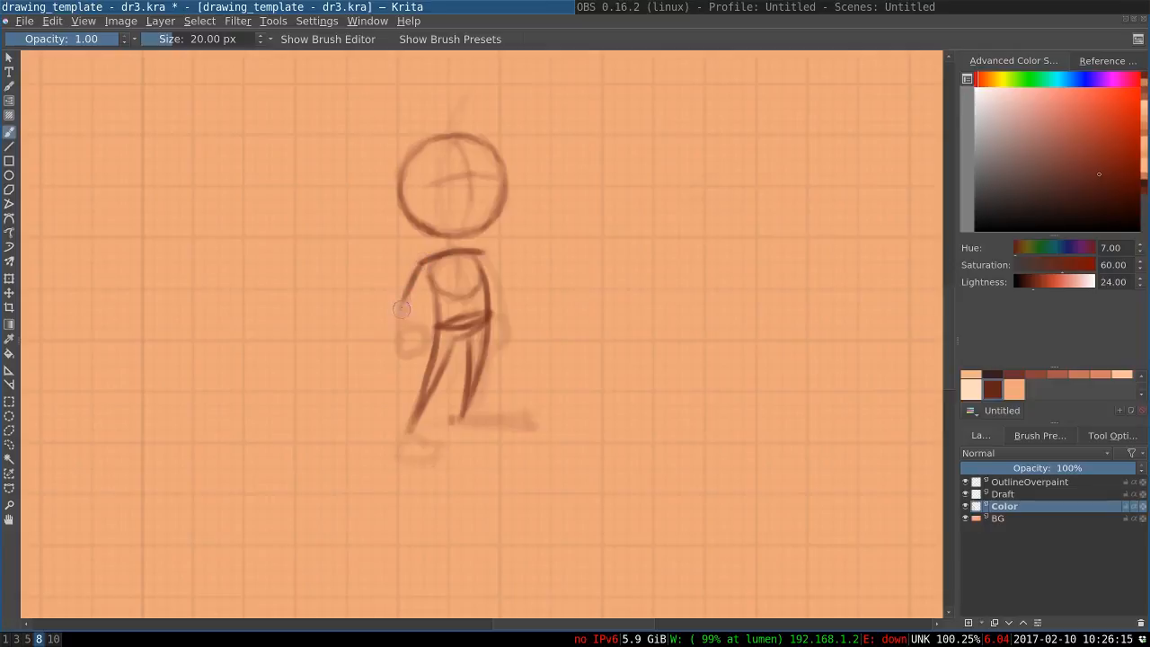
# Draw both edges of the left-hand arm down to the wrist and the outer edge of the right-hand arm
pyautogui.moveTo(402, 311); pyautogui.dragTo(396, 357)
pyautogui.moveTo(424, 285); pyautogui.dragTo(407, 338)
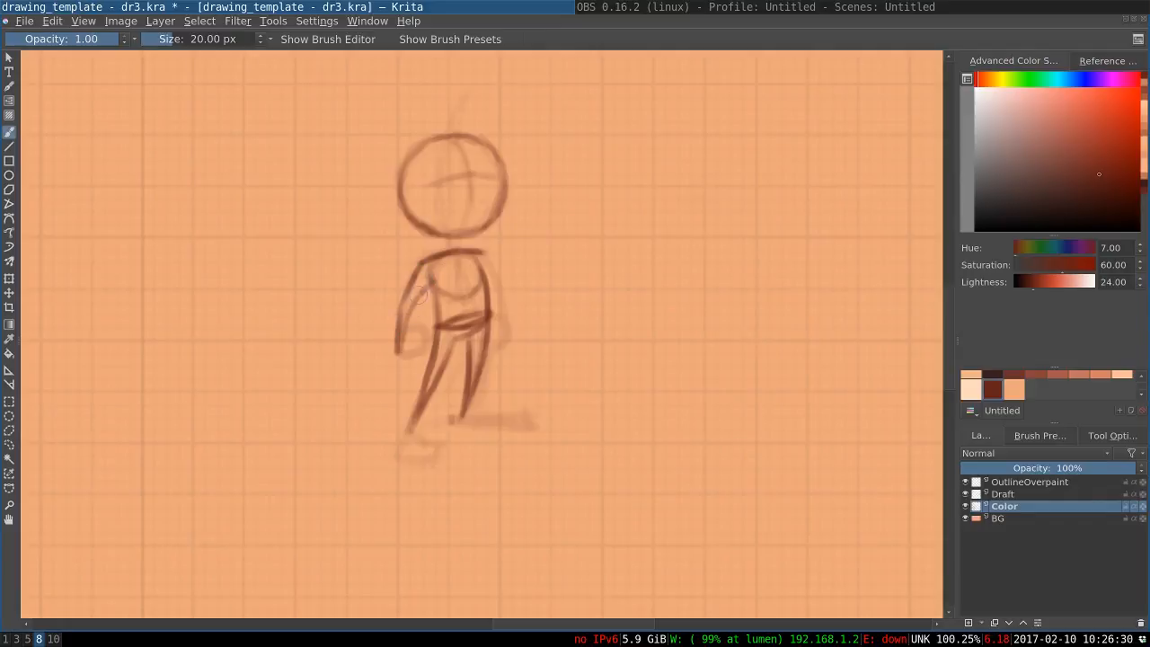
pyautogui.moveTo(424, 284); pyautogui.dragTo(400, 344)
pyautogui.moveTo(481, 253)
pyautogui.mouseDown()
pyautogui.moveTo(507, 293)
pyautogui.moveTo(505, 325)
pyautogui.mouseUp()
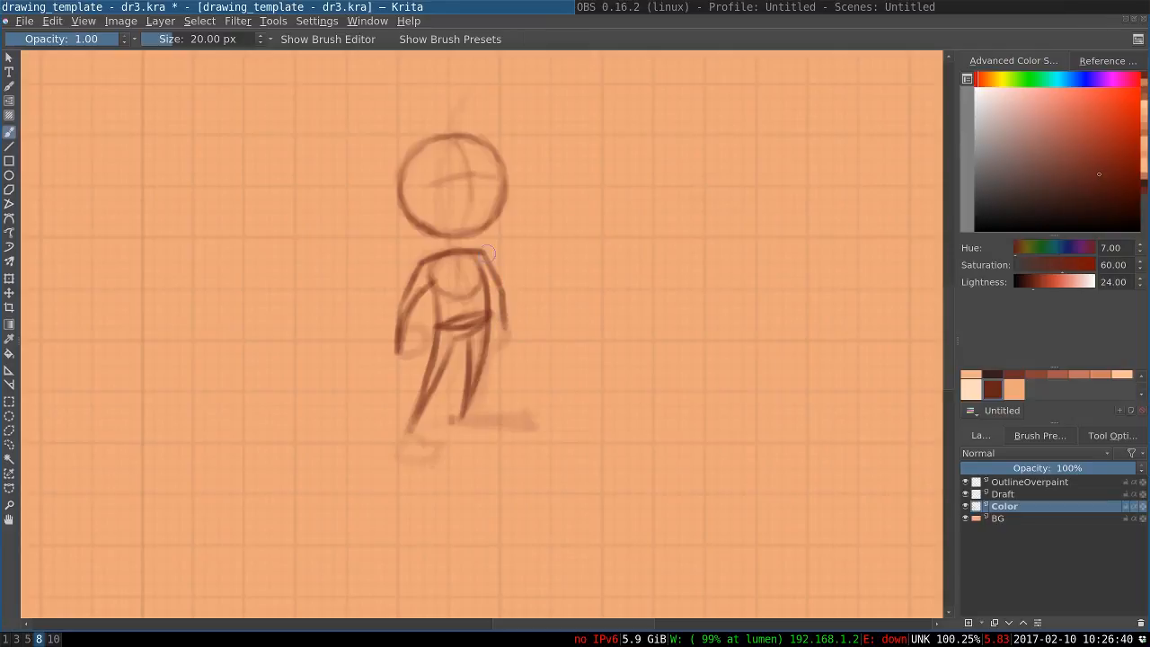
pyautogui.moveTo(498, 283); pyautogui.dragTo(506, 322)
# Sketch a bent-elbow arm study in the empty area beside the figure and undo its strokes
pyautogui.moveTo(687, 107)
pyautogui.mouseDown()
pyautogui.moveTo(648, 170)
pyautogui.moveTo(668, 239)
pyautogui.mouseUp()
pyautogui.moveTo(717, 118)
pyautogui.mouseDown()
pyautogui.moveTo(682, 135)
pyautogui.moveTo(659, 167)
pyautogui.moveTo(663, 190)
pyautogui.moveTo(661, 177)
pyautogui.mouseUp()
pyautogui.hotkey('ctrl', 'z')
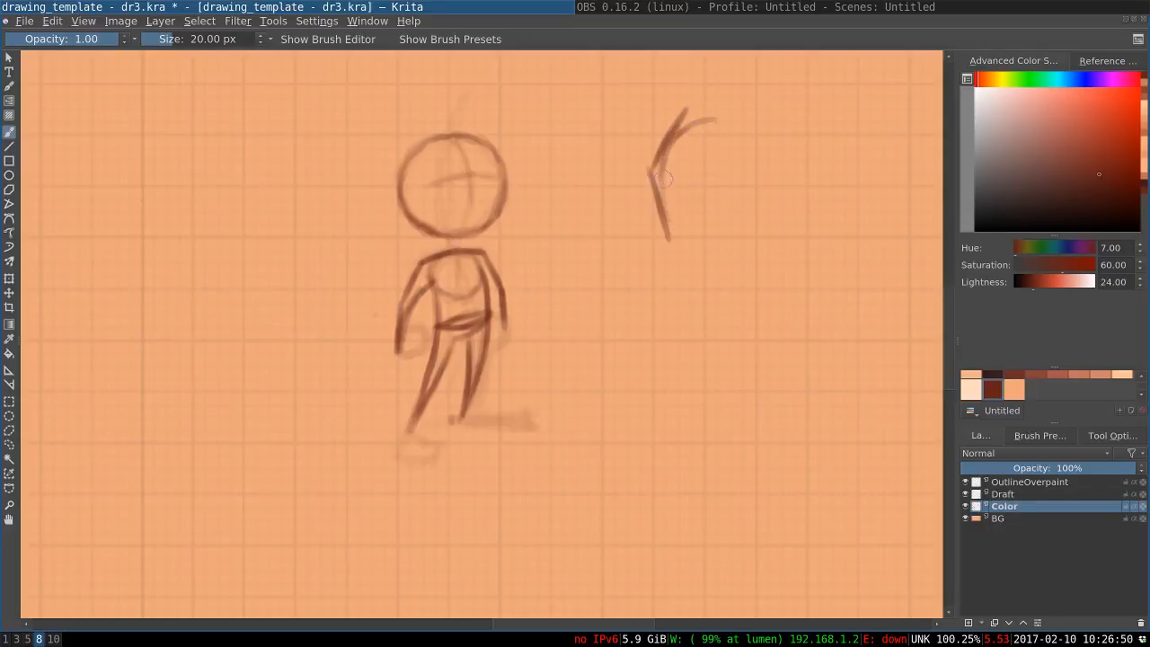
pyautogui.moveTo(751, 76)
pyautogui.mouseDown()
pyautogui.moveTo(756, 169)
pyautogui.moveTo(713, 193)
pyautogui.moveTo(801, 184)
pyautogui.moveTo(725, 212)
pyautogui.mouseUp()
pyautogui.hotkey('ctrl', 'z')
pyautogui.hotkey('ctrl', 'z')
pyautogui.hotkey('ctrl', 'z')
pyautogui.hotkey('ctrl', 'z')
pyautogui.hotkey('ctrl', 'z')
pyautogui.hotkey('ctrl', 'z')
pyautogui.hotkey('ctrl', 'z')
pyautogui.hotkey('ctrl', 'z')
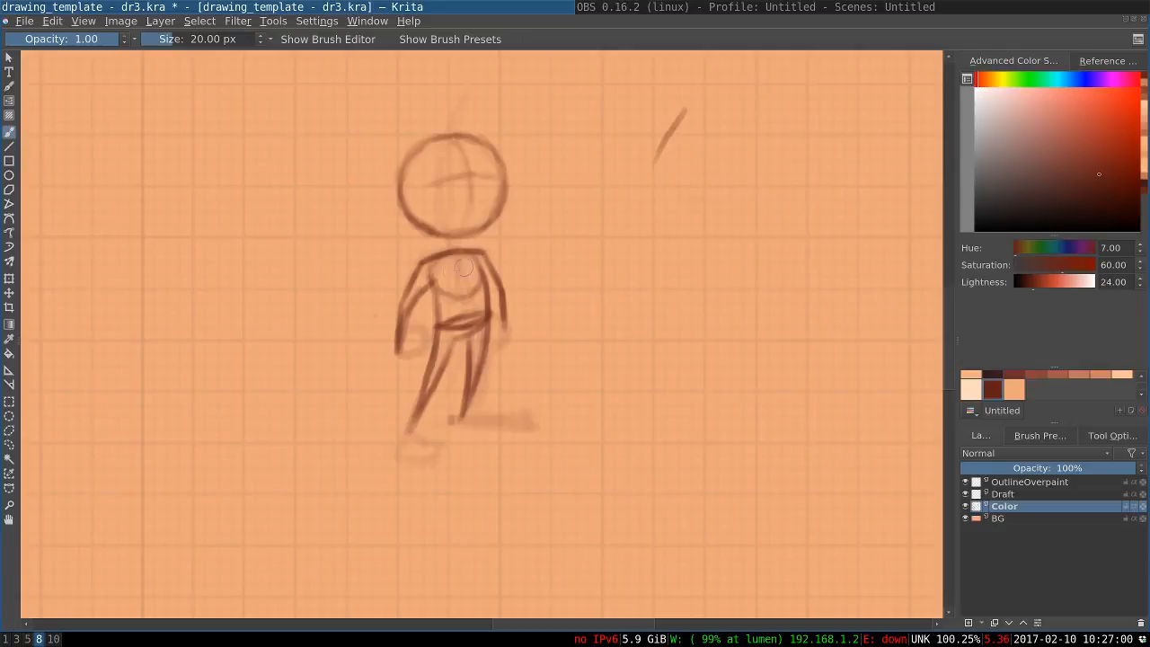
pyautogui.hotkey('ctrl', 'z')
# Add the inner edge of the right-hand arm and draw a rounded fist at the end of each arm
pyautogui.moveTo(486, 272); pyautogui.dragTo(498, 308)
pyautogui.moveTo(491, 279); pyautogui.dragTo(503, 323)
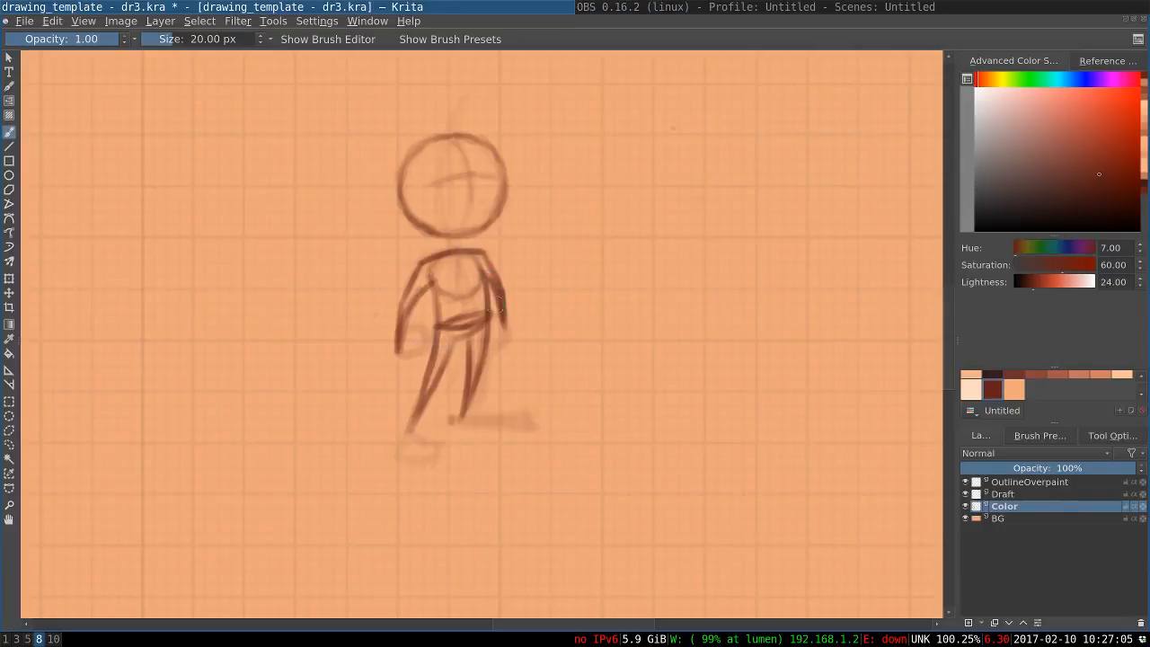
pyautogui.moveTo(408, 331)
pyautogui.mouseDown()
pyautogui.moveTo(423, 329)
pyautogui.moveTo(409, 349)
pyautogui.moveTo(423, 334)
pyautogui.moveTo(407, 342)
pyautogui.mouseUp()
pyautogui.hotkey('ctrl', 'z')
pyautogui.hotkey('ctrl', 'z')
pyautogui.moveTo(405, 335); pyautogui.dragTo(421, 334)
pyautogui.moveTo(402, 354)
pyautogui.mouseDown()
pyautogui.moveTo(426, 351)
pyautogui.moveTo(408, 363)
pyautogui.mouseUp()
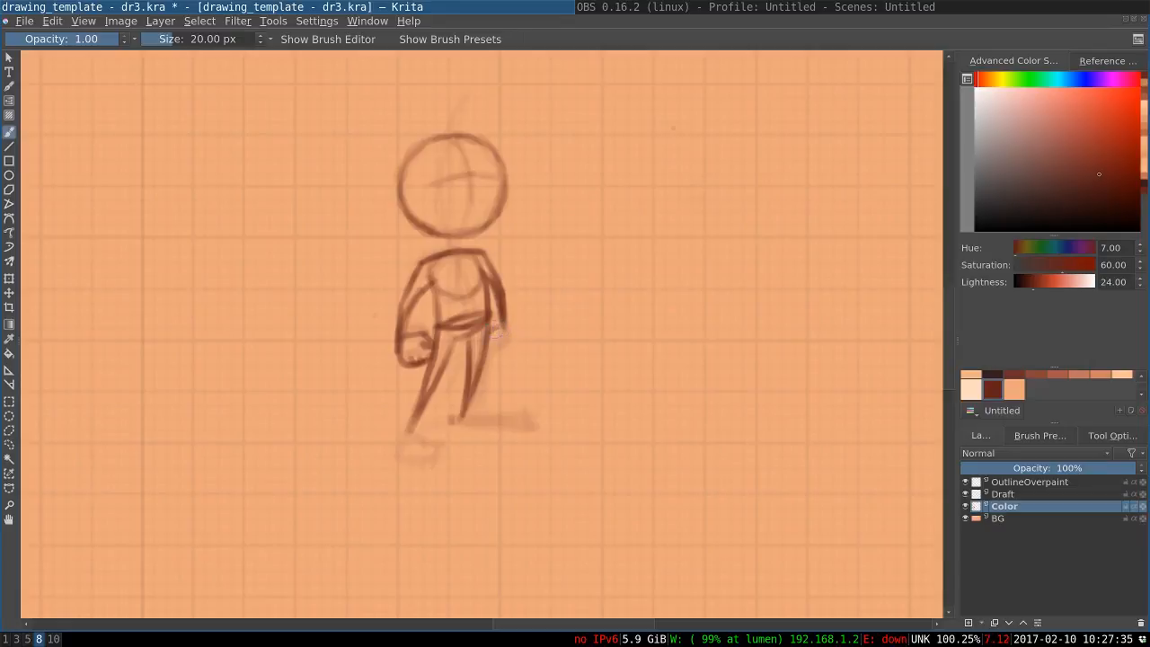
pyautogui.moveTo(502, 334)
pyautogui.mouseDown()
pyautogui.moveTo(497, 353)
pyautogui.moveTo(506, 349)
pyautogui.moveTo(494, 350)
pyautogui.mouseUp()
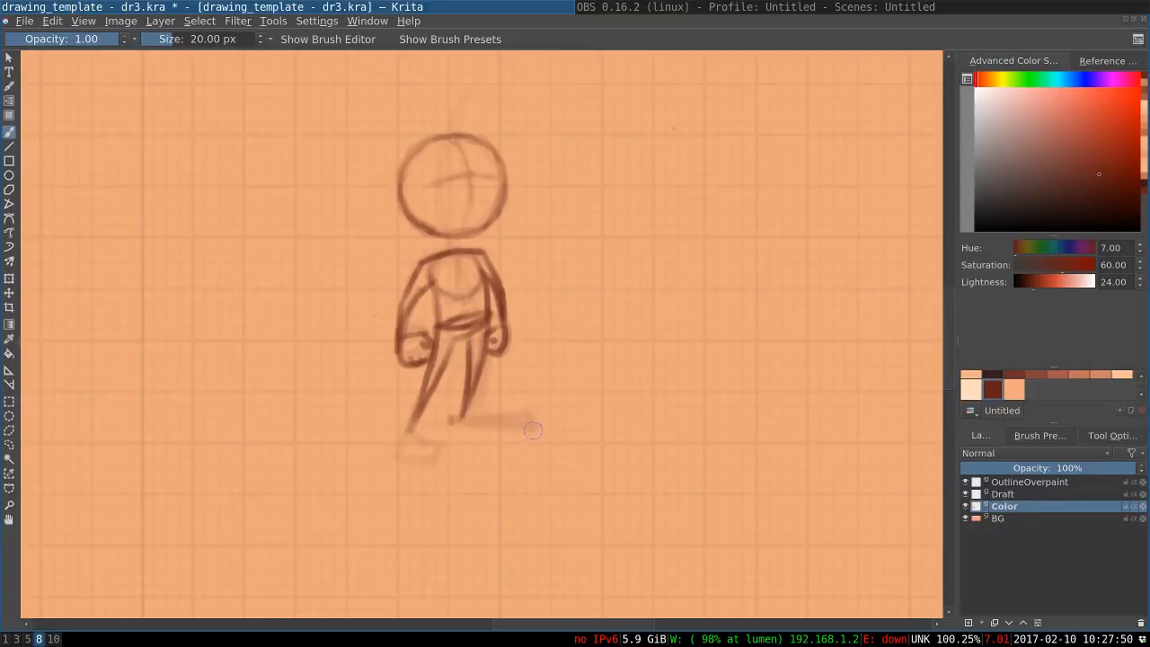
# Try a front foot outline, undo it, then sketch a foot study beside the figure and erase it
pyautogui.moveTo(534, 428); pyautogui.dragTo(474, 424)
pyautogui.hotkey('ctrl', 'z')
pyautogui.moveTo(724, 282)
pyautogui.mouseDown()
pyautogui.moveTo(646, 260)
pyautogui.moveTo(697, 304)
pyautogui.moveTo(683, 297)
pyautogui.moveTo(725, 272)
pyautogui.moveTo(646, 258)
pyautogui.moveTo(723, 262)
pyautogui.mouseUp()
pyautogui.moveTo(647, 258)
pyautogui.mouseDown()
pyautogui.moveTo(723, 261)
pyautogui.moveTo(737, 290)
pyautogui.moveTo(683, 292)
pyautogui.moveTo(723, 262)
pyautogui.moveTo(725, 278)
pyautogui.mouseUp()
pyautogui.moveTo(684, 289)
pyautogui.mouseDown()
pyautogui.moveTo(703, 267)
pyautogui.moveTo(726, 279)
pyautogui.moveTo(676, 295)
pyautogui.moveTo(649, 248)
pyautogui.moveTo(728, 252)
pyautogui.mouseUp()
pyautogui.press('e')
pyautogui.moveTo(630, 251); pyautogui.dragTo(708, 257)
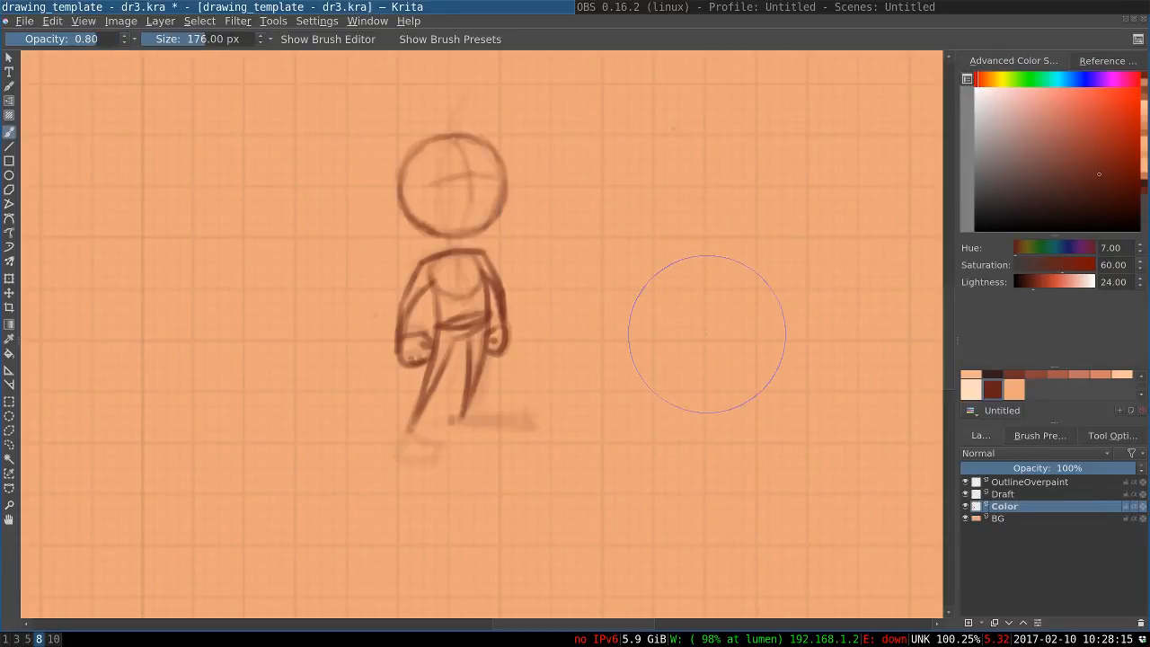
pyautogui.press('e')
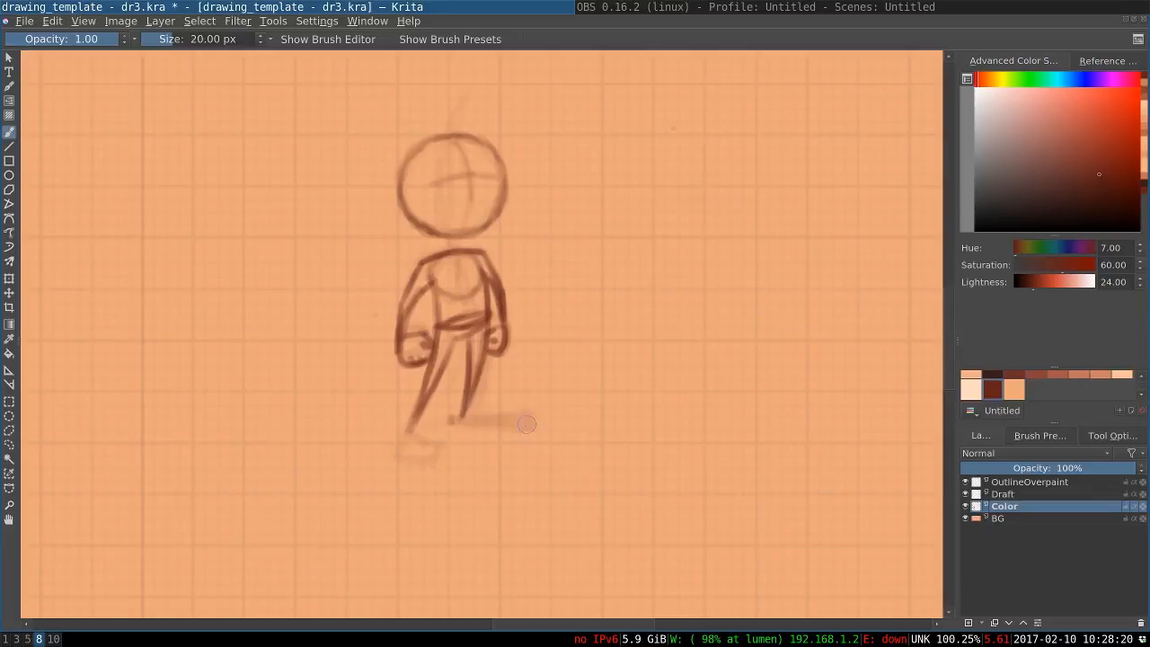
# Draw the long flat front foot on the right-hand leg and a short angular foot on the back leg
pyautogui.moveTo(526, 424)
pyautogui.mouseDown()
pyautogui.moveTo(537, 430)
pyautogui.moveTo(464, 426)
pyautogui.mouseUp()
pyautogui.moveTo(538, 426)
pyautogui.mouseDown()
pyautogui.moveTo(528, 413)
pyautogui.moveTo(463, 420)
pyautogui.mouseUp()
pyautogui.hotkey('ctrl', 'z')
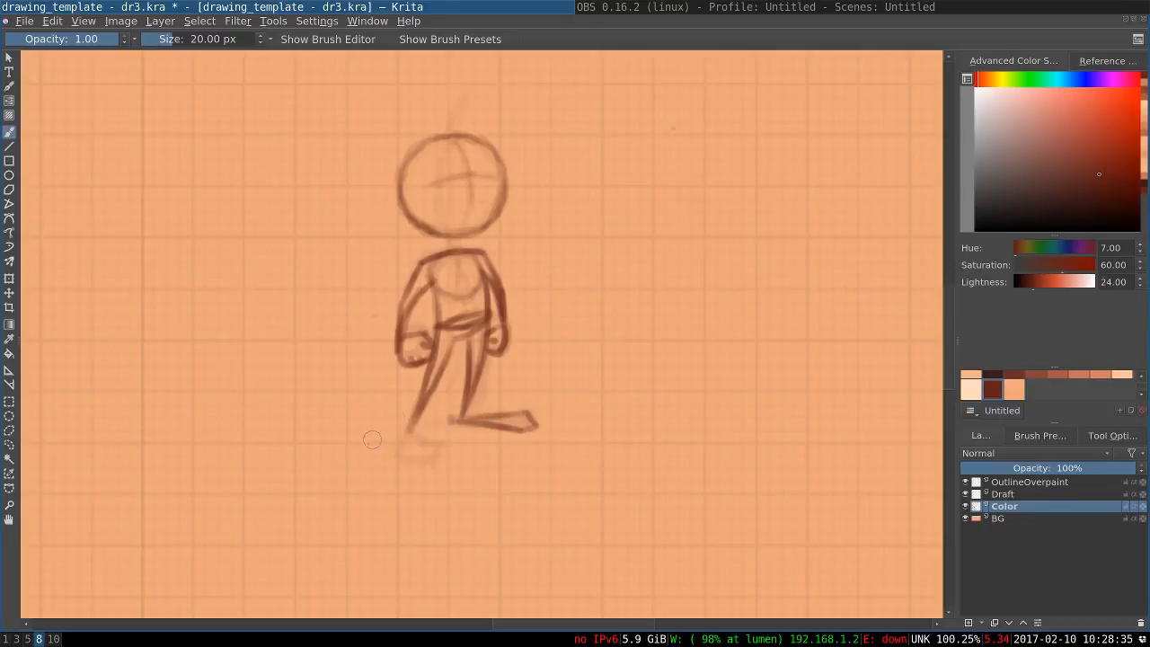
pyautogui.moveTo(409, 422)
pyautogui.mouseDown()
pyautogui.moveTo(394, 450)
pyautogui.moveTo(413, 435)
pyautogui.moveTo(438, 452)
pyautogui.moveTo(399, 456)
pyautogui.mouseUp()
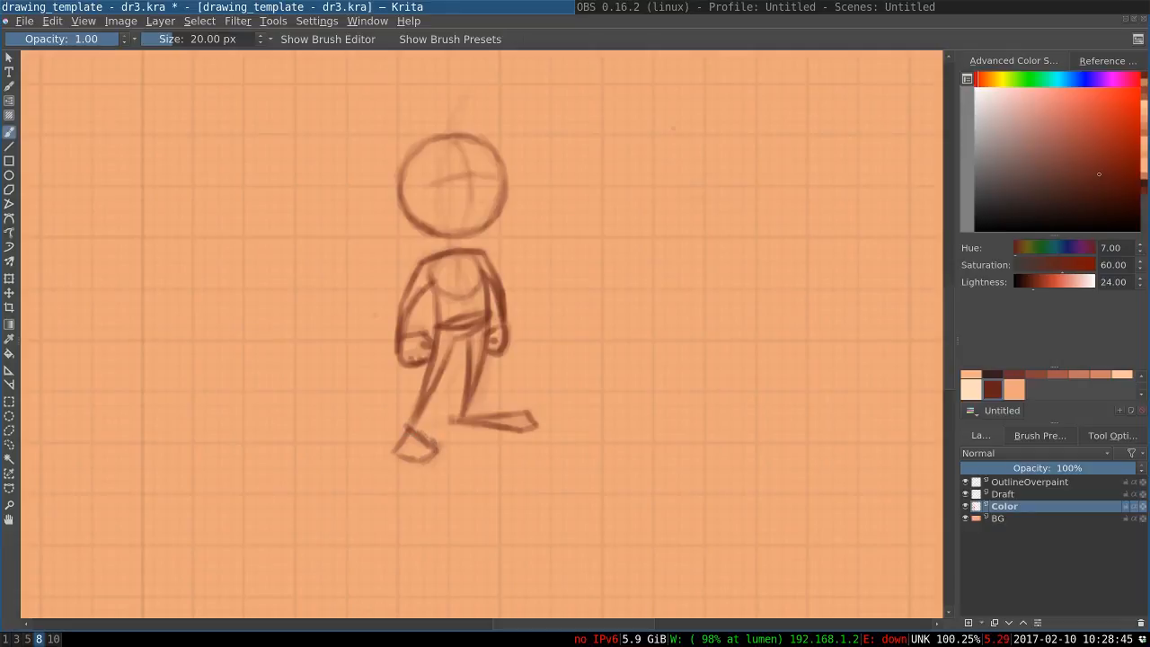
pyautogui.moveTo(413, 429)
pyautogui.mouseDown()
pyautogui.moveTo(435, 440)
pyautogui.moveTo(433, 454)
pyautogui.mouseUp()
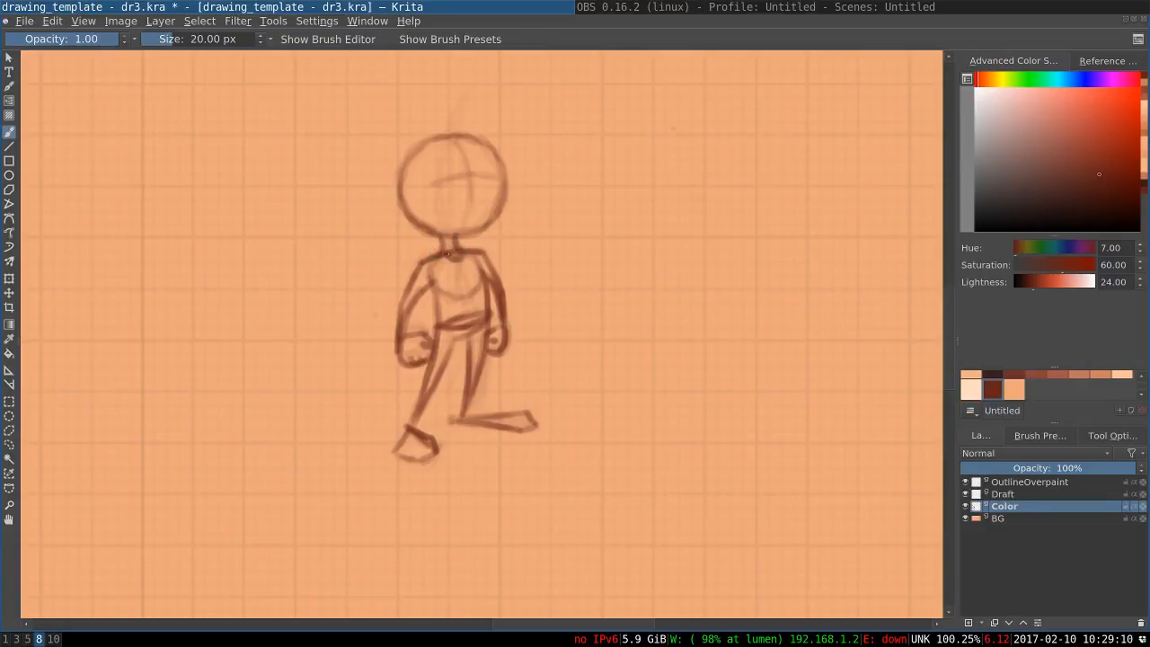
# Close the base of the neck with a small curve at the shoulder line and darken the lower head outline
pyautogui.moveTo(447, 254); pyautogui.dragTo(458, 258)
pyautogui.hotkey('ctrl', 'z')
pyautogui.hotkey('ctrl', 'z')
pyautogui.hotkey('ctrl', 'z')
pyautogui.hotkey('ctrl', 'z')
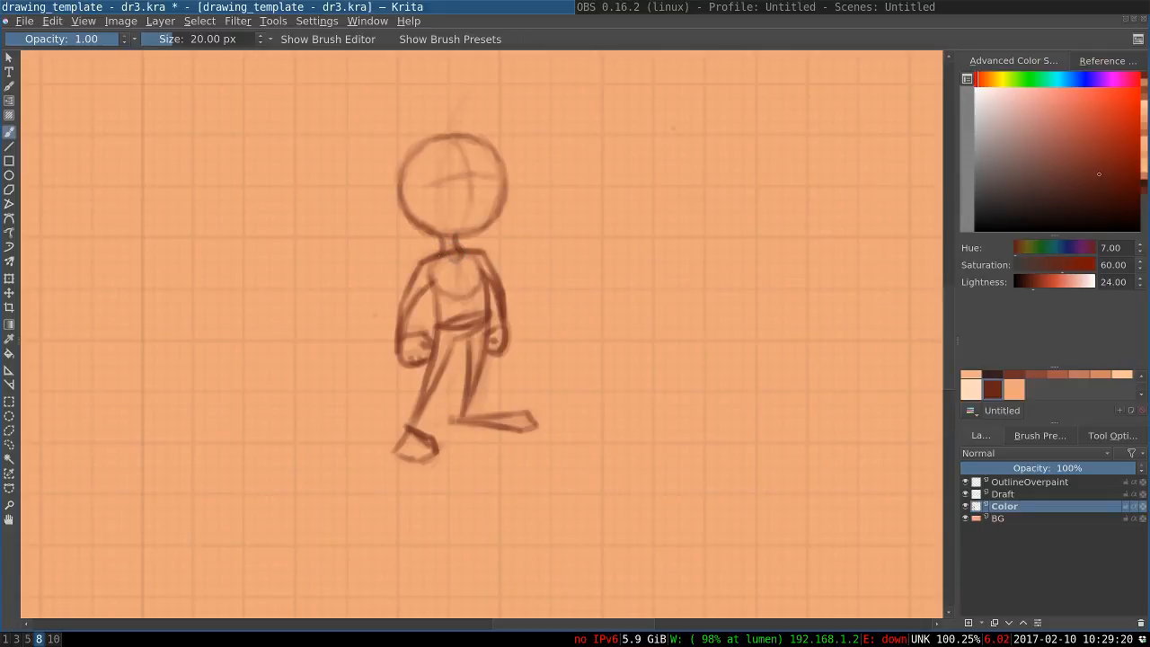
pyautogui.moveTo(447, 257); pyautogui.dragTo(459, 254)
pyautogui.moveTo(503, 197)
pyautogui.mouseDown()
pyautogui.moveTo(472, 231)
pyautogui.moveTo(432, 229)
pyautogui.mouseUp()
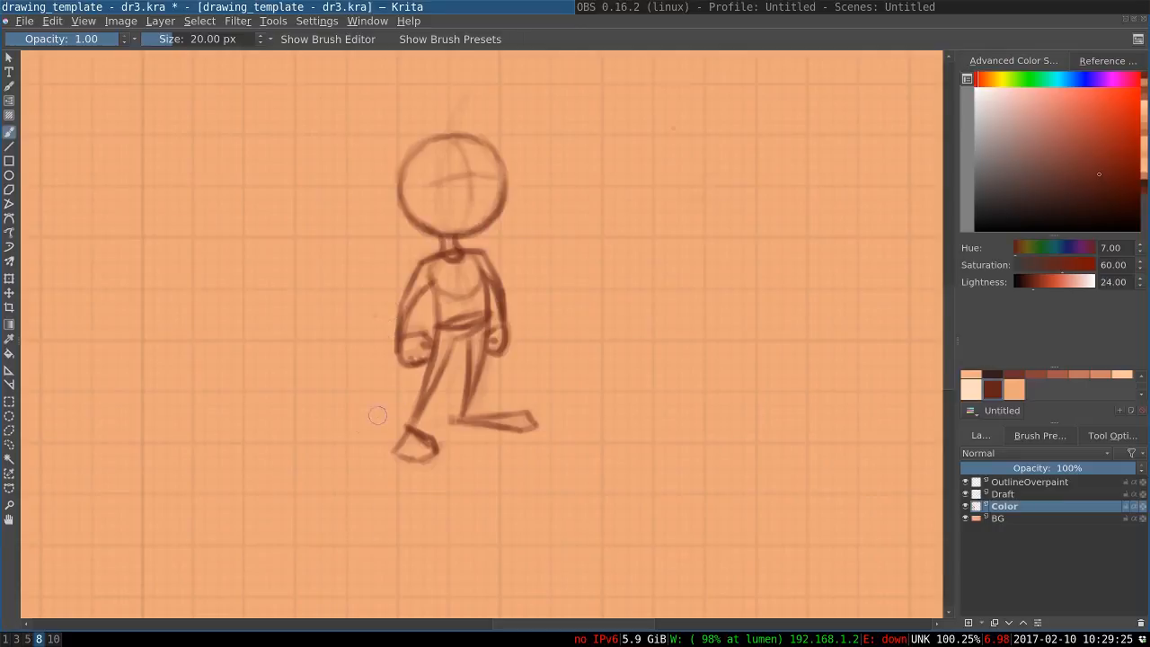
# Mirror the whole image horizontally
pyautogui.click(121, 21)
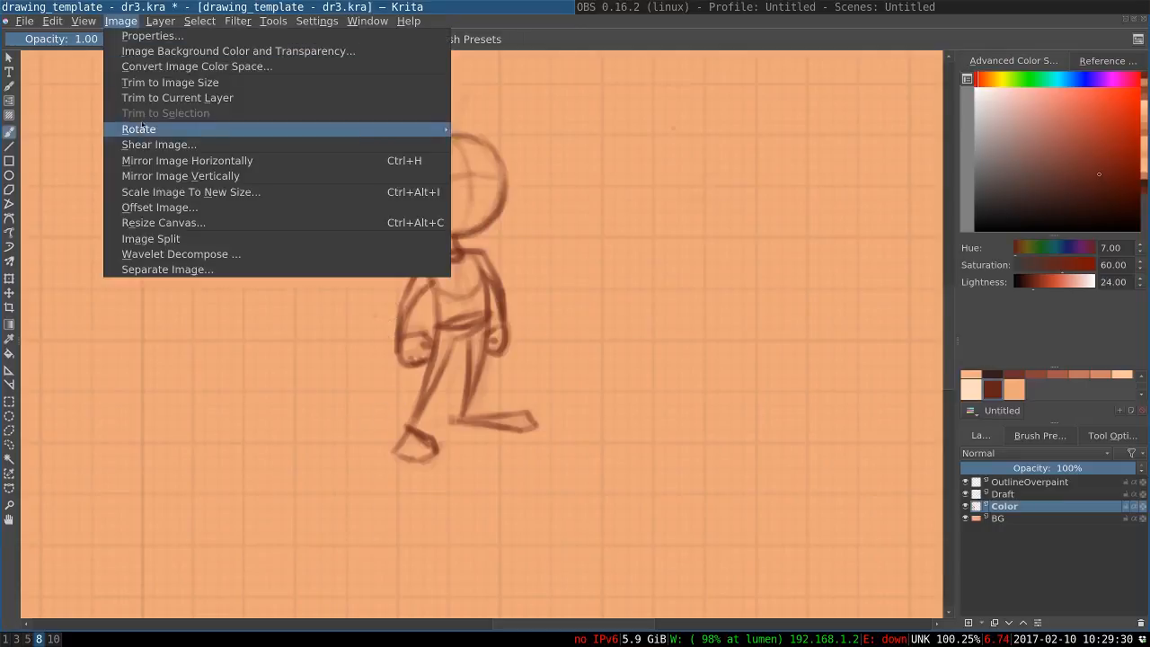
pyautogui.click(141, 160)
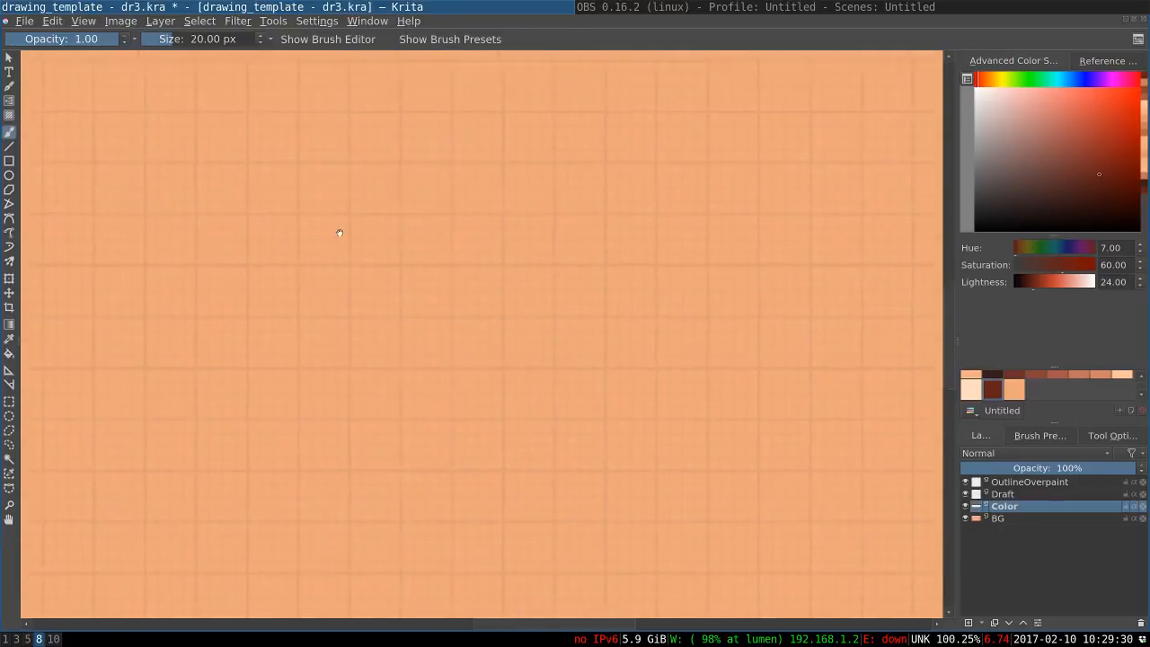
# Bring the mirrored figure into view and darken the torso's outline beside the back arm
pyautogui.moveTo(371, 234); pyautogui.dragTo(658, 232)
pyautogui.moveTo(551, 211); pyautogui.dragTo(729, 214)
pyautogui.moveTo(540, 237); pyautogui.dragTo(646, 228)
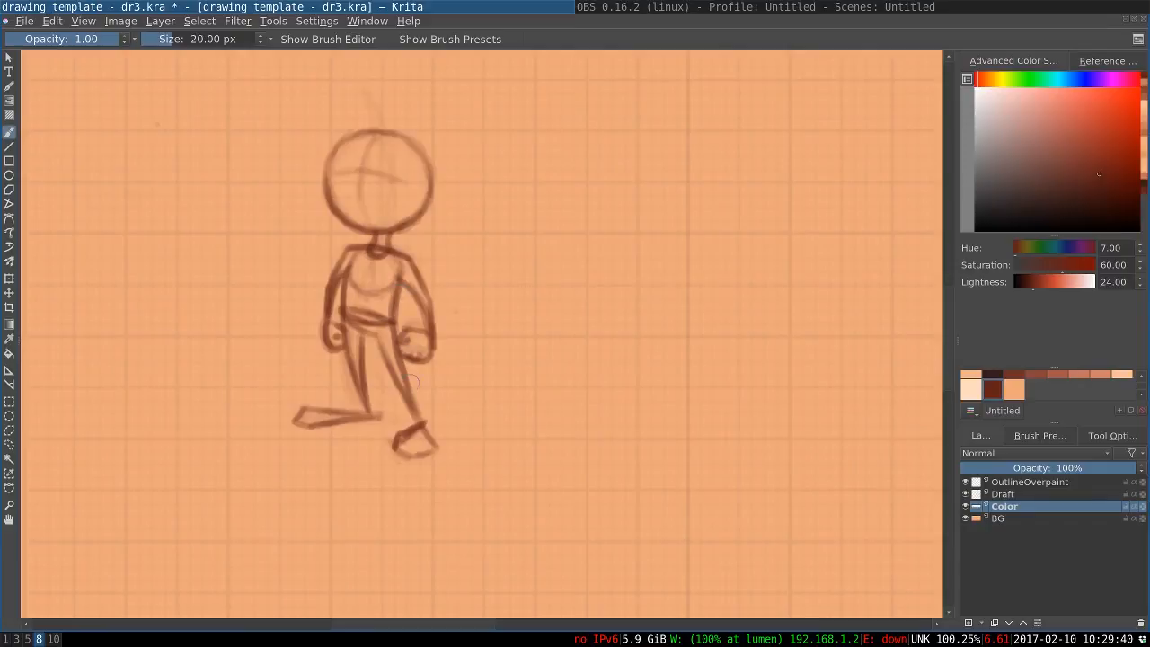
pyautogui.moveTo(414, 399)
pyautogui.mouseDown()
pyautogui.moveTo(424, 423)
pyautogui.moveTo(304, 408)
pyautogui.mouseUp()
pyautogui.moveTo(345, 277); pyautogui.dragTo(337, 316)
pyautogui.hotkey('ctrl', 'z')
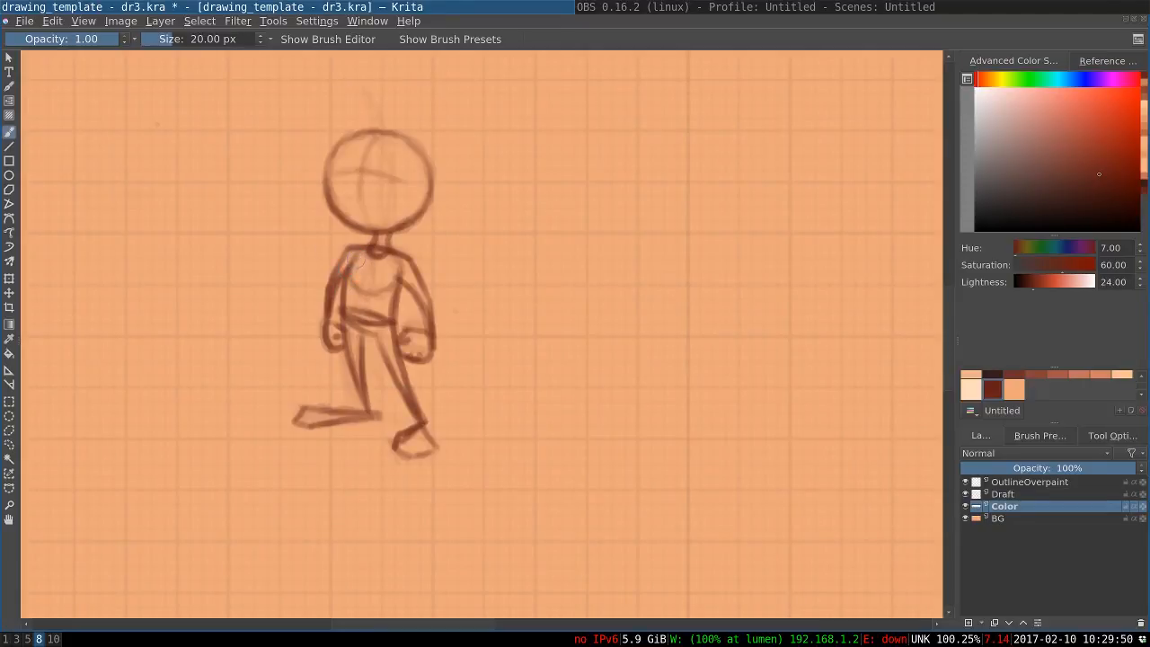
pyautogui.moveTo(354, 254)
pyautogui.mouseDown()
pyautogui.moveTo(337, 312)
pyautogui.moveTo(346, 365)
pyautogui.mouseUp()
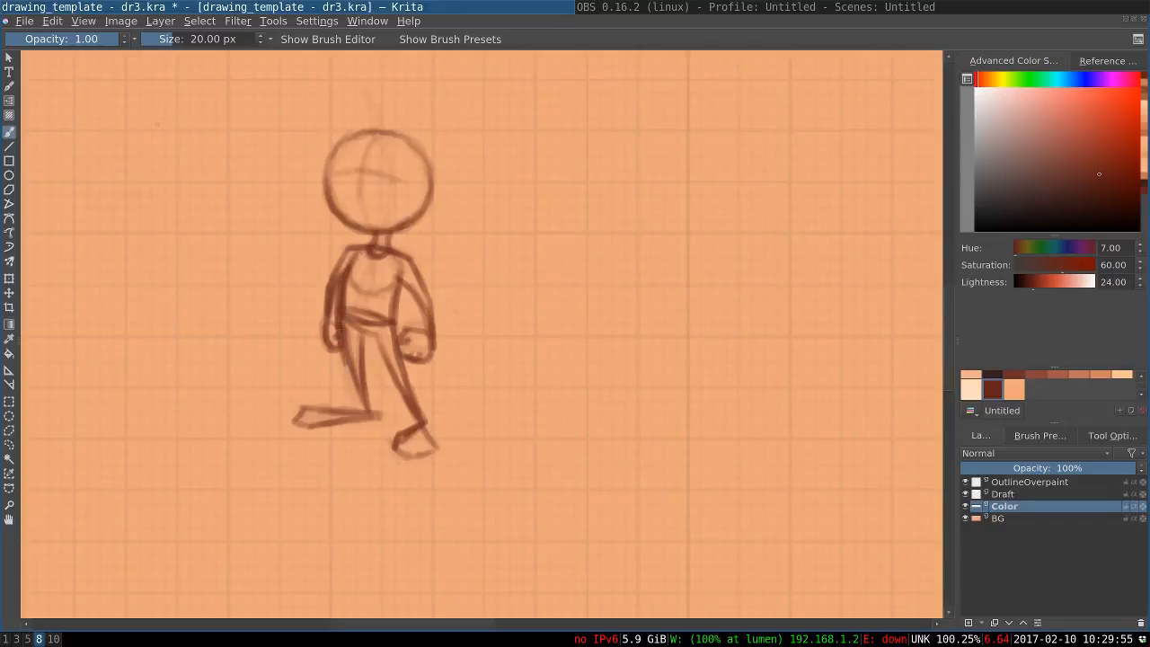
# Thicken the outer contour of the back leg from the waist to the ankle
pyautogui.moveTo(338, 317); pyautogui.dragTo(348, 385)
pyautogui.hotkey('ctrl', 'z')
pyautogui.moveTo(334, 324); pyautogui.dragTo(362, 404)
pyautogui.moveTo(341, 364); pyautogui.dragTo(363, 410)
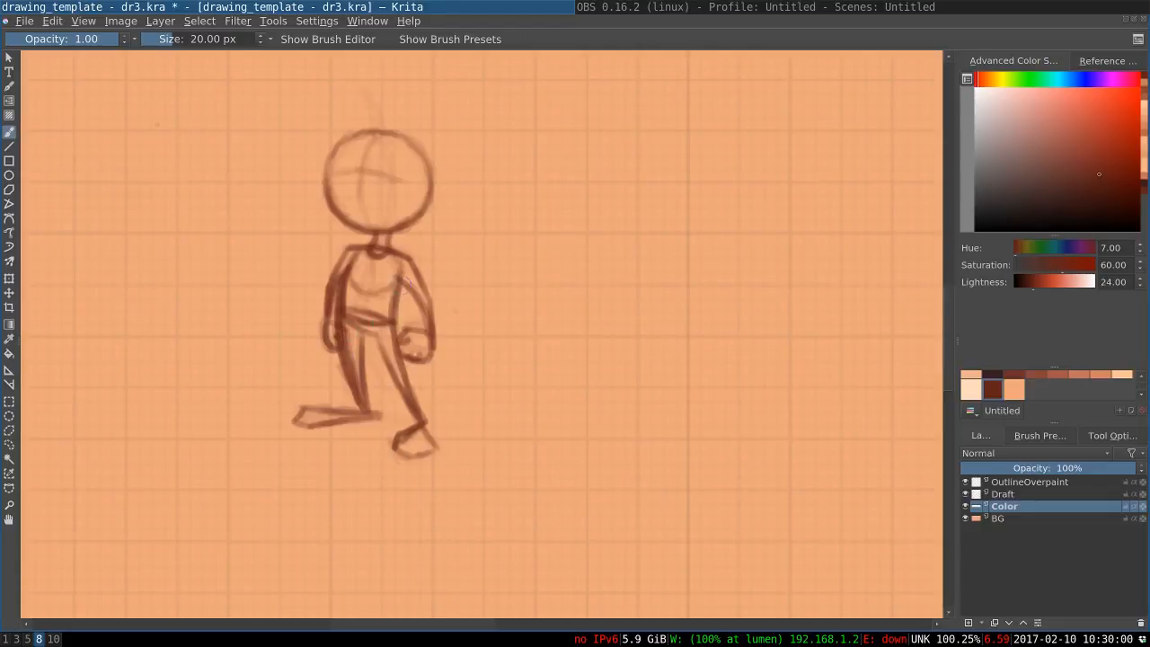
# Darken the torso's other side and both contours of the front leg down to the ankle
pyautogui.moveTo(395, 270); pyautogui.dragTo(385, 378)
pyautogui.moveTo(392, 332); pyautogui.dragTo(415, 415)
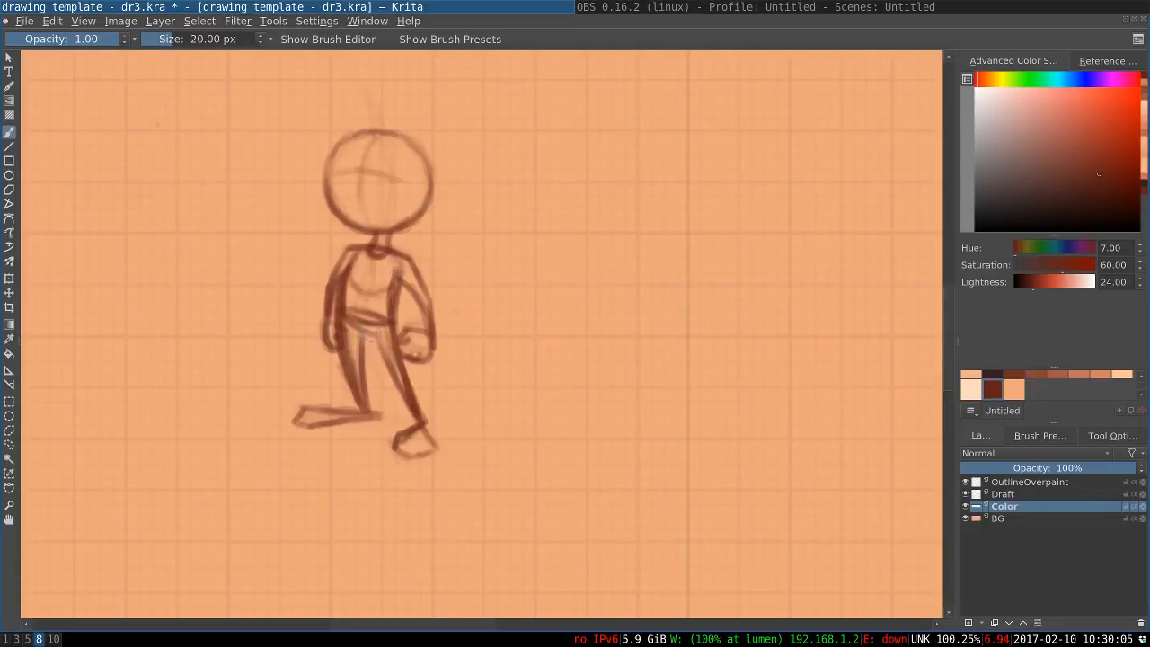
pyautogui.moveTo(369, 336)
pyautogui.mouseDown()
pyautogui.moveTo(398, 396)
pyautogui.moveTo(389, 384)
pyautogui.mouseUp()
pyautogui.moveTo(378, 346); pyautogui.dragTo(415, 415)
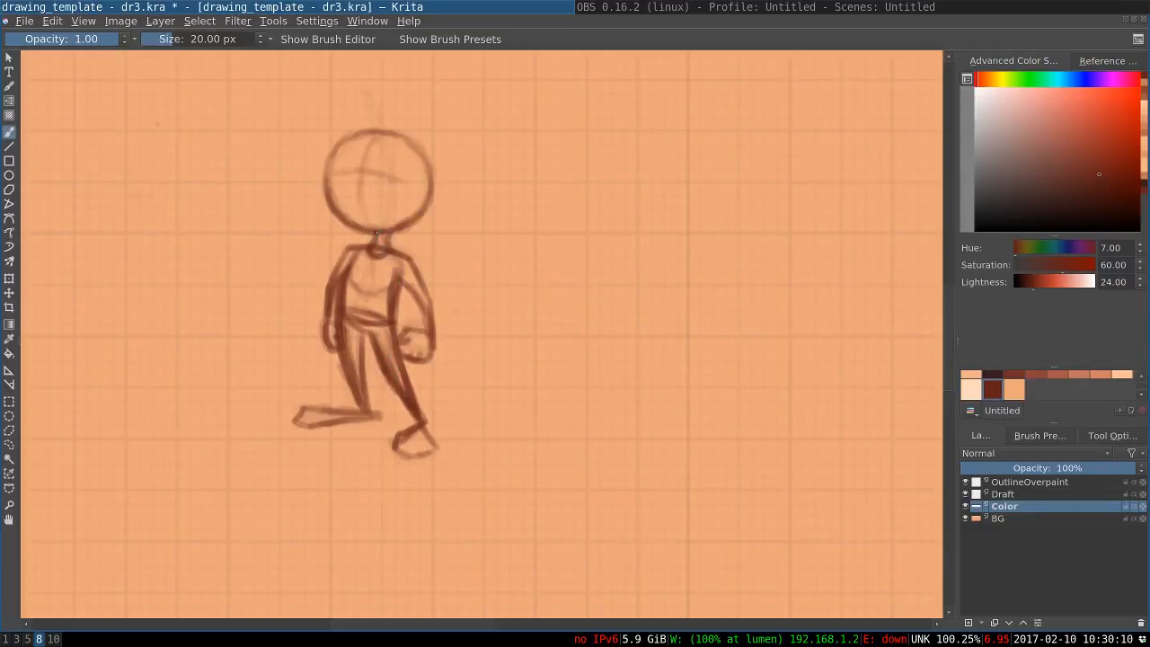
# Darken both sides of the neck and strengthen the outlines of both arms
pyautogui.moveTo(381, 230)
pyautogui.mouseDown()
pyautogui.moveTo(390, 250)
pyautogui.moveTo(371, 242)
pyautogui.mouseUp()
pyautogui.moveTo(381, 169)
pyautogui.mouseDown()
pyautogui.moveTo(421, 252)
pyautogui.moveTo(369, 247)
pyautogui.moveTo(370, 234)
pyautogui.moveTo(431, 305)
pyautogui.moveTo(435, 356)
pyautogui.moveTo(420, 362)
pyautogui.mouseUp()
pyautogui.hotkey('ctrl', 'z')
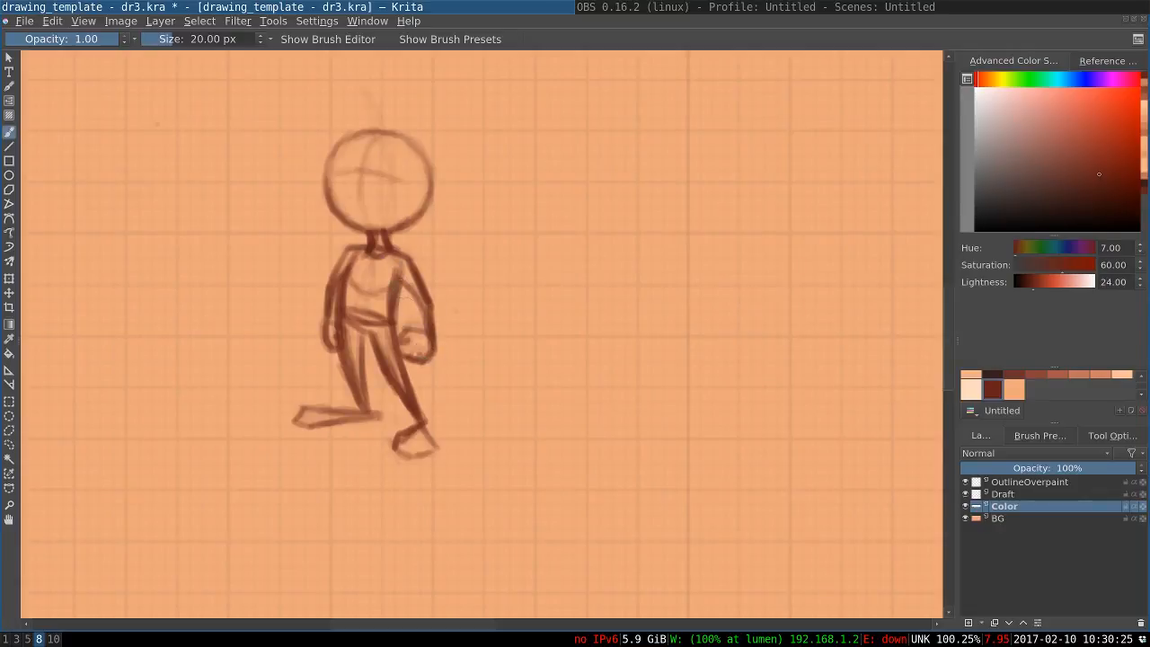
pyautogui.moveTo(402, 276); pyautogui.dragTo(428, 335)
pyautogui.moveTo(367, 248)
pyautogui.mouseDown()
pyautogui.moveTo(346, 253)
pyautogui.moveTo(331, 286)
pyautogui.moveTo(319, 345)
pyautogui.moveTo(329, 352)
pyautogui.mouseUp()
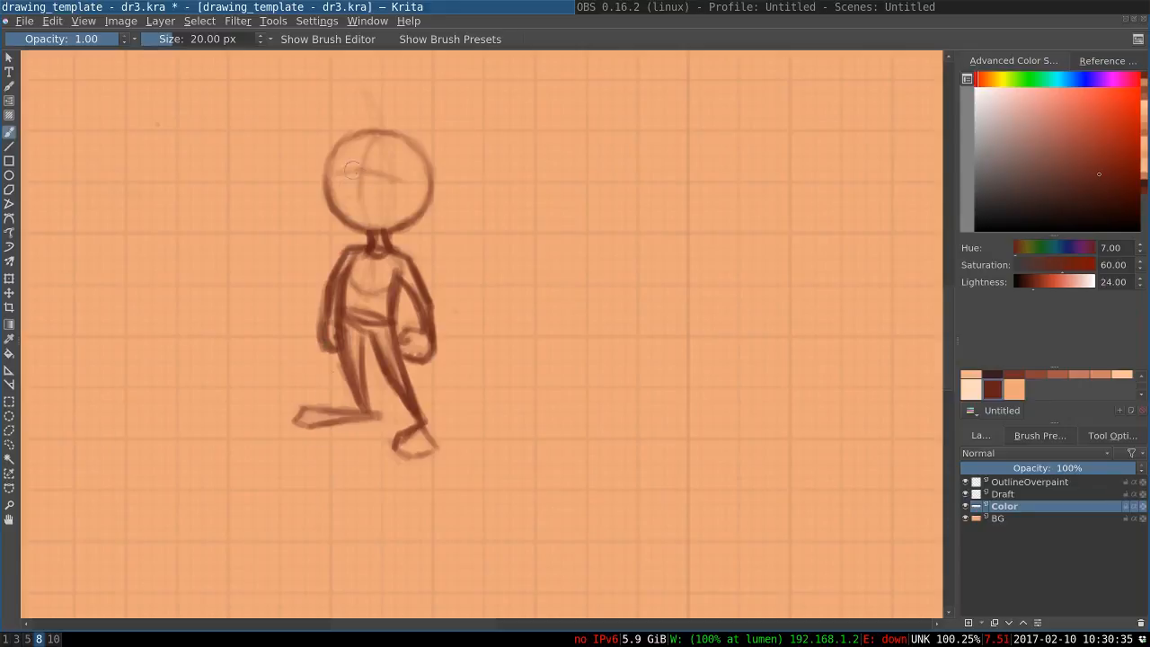
# Redraw the curved eye line and vertical centre line on the head in the dark red-brown colour
pyautogui.moveTo(391, 190); pyautogui.dragTo(327, 178)
pyautogui.keyDown('ctrl'); pyautogui.click(343, 219); pyautogui.keyUp('ctrl')
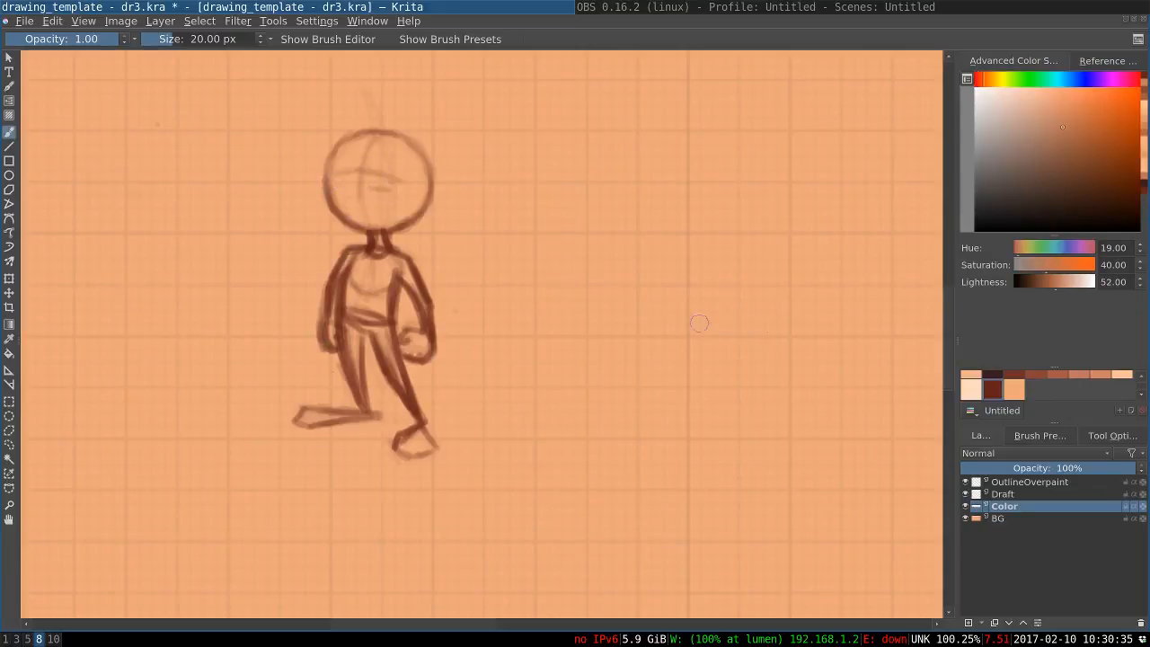
pyautogui.click(972, 390)
pyautogui.click(992, 390)
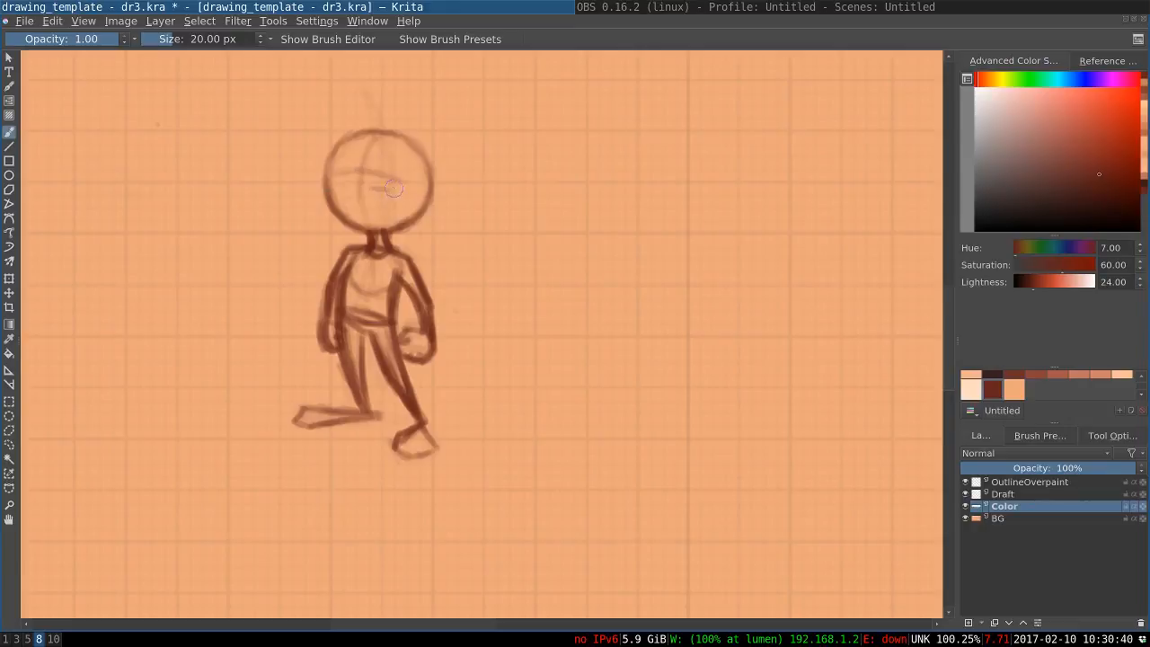
pyautogui.moveTo(393, 189)
pyautogui.mouseDown()
pyautogui.moveTo(347, 176)
pyautogui.moveTo(325, 185)
pyautogui.moveTo(381, 178)
pyautogui.moveTo(334, 185)
pyautogui.mouseUp()
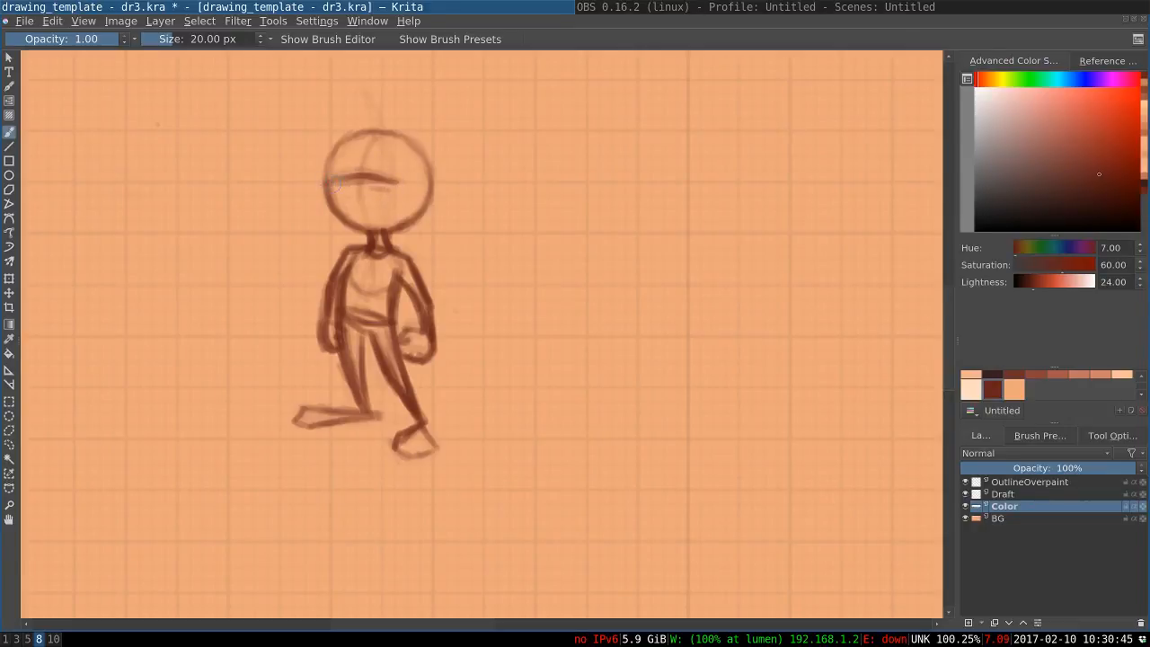
pyautogui.moveTo(366, 137); pyautogui.dragTo(356, 198)
pyautogui.hotkey('ctrl', 'z')
pyautogui.moveTo(367, 137); pyautogui.dragTo(356, 198)
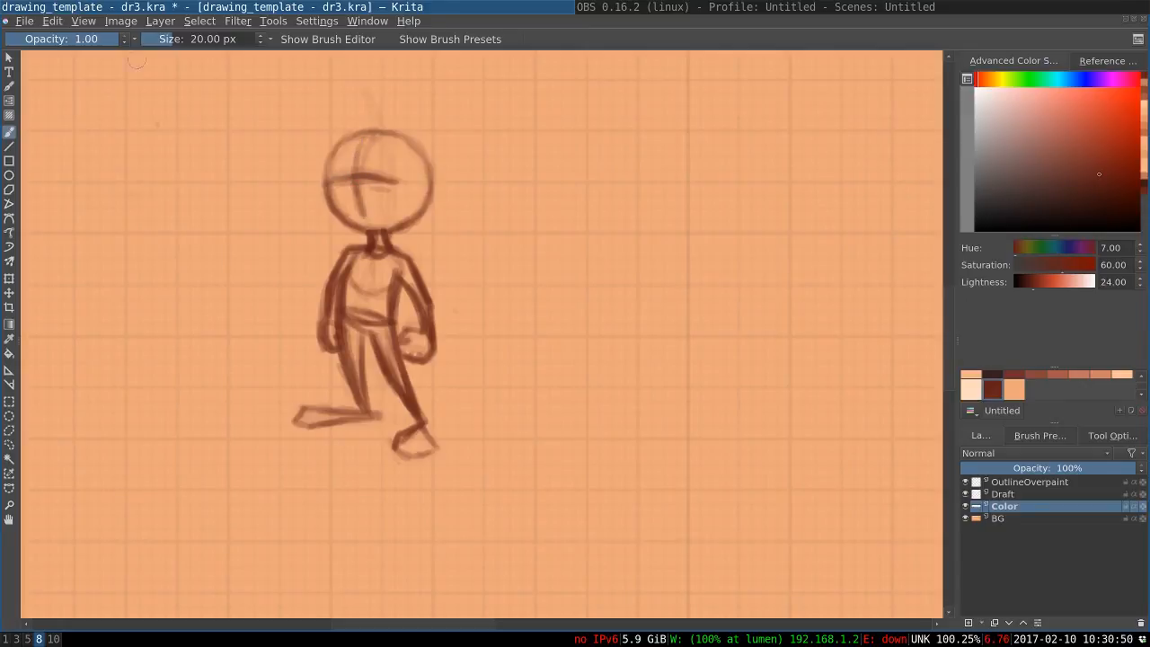
# Mirror the whole image horizontally again
pyautogui.click(118, 22)
pyautogui.click(170, 161)
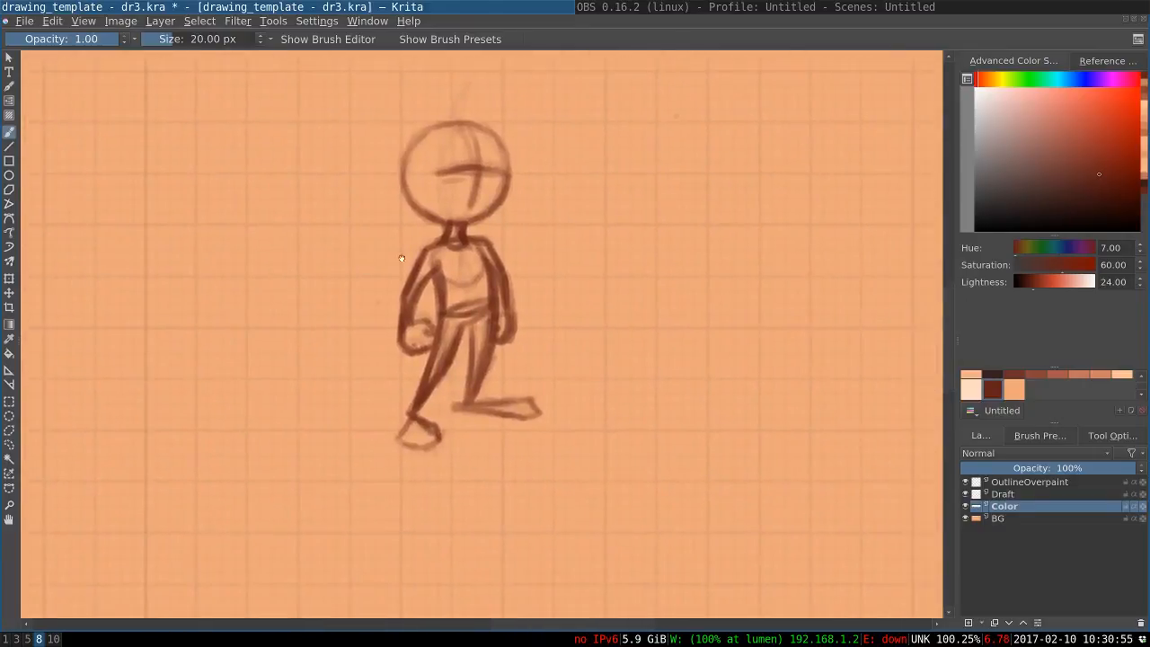
# Fade the construction lines inside the head with the 176 px eraser at 0.80 opacity, then restore the drawing brush
pyautogui.press('e')
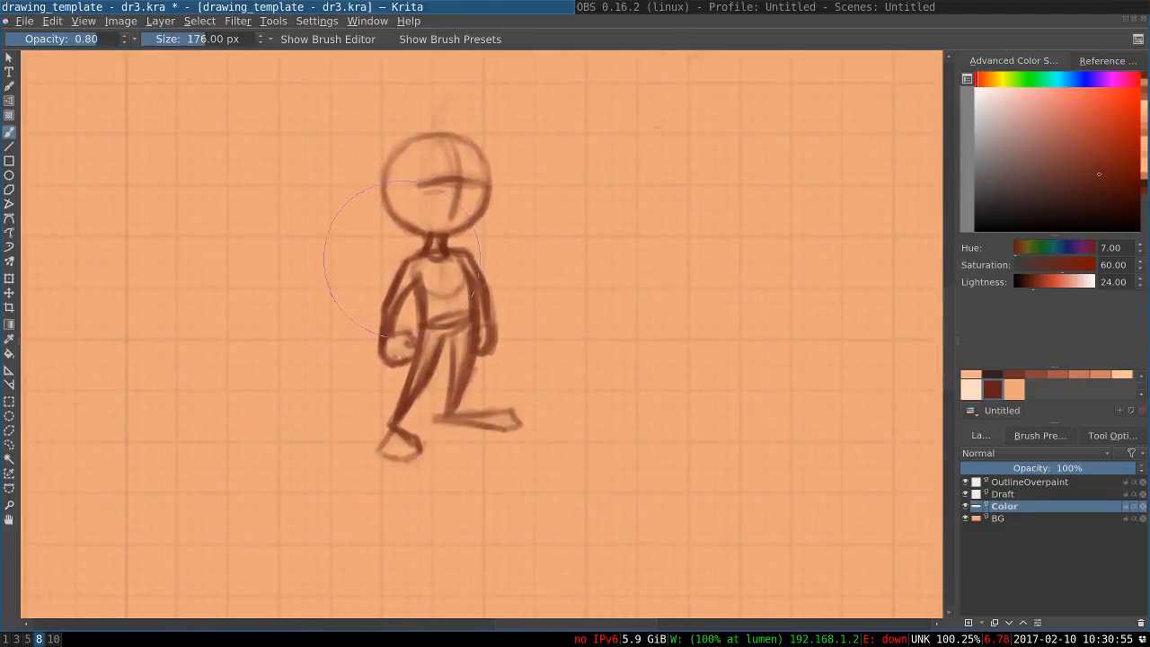
pyautogui.moveTo(376, 200)
pyautogui.mouseDown()
pyautogui.moveTo(401, 186)
pyautogui.moveTo(445, 242)
pyautogui.moveTo(518, 403)
pyautogui.moveTo(509, 372)
pyautogui.moveTo(333, 380)
pyautogui.mouseUp()
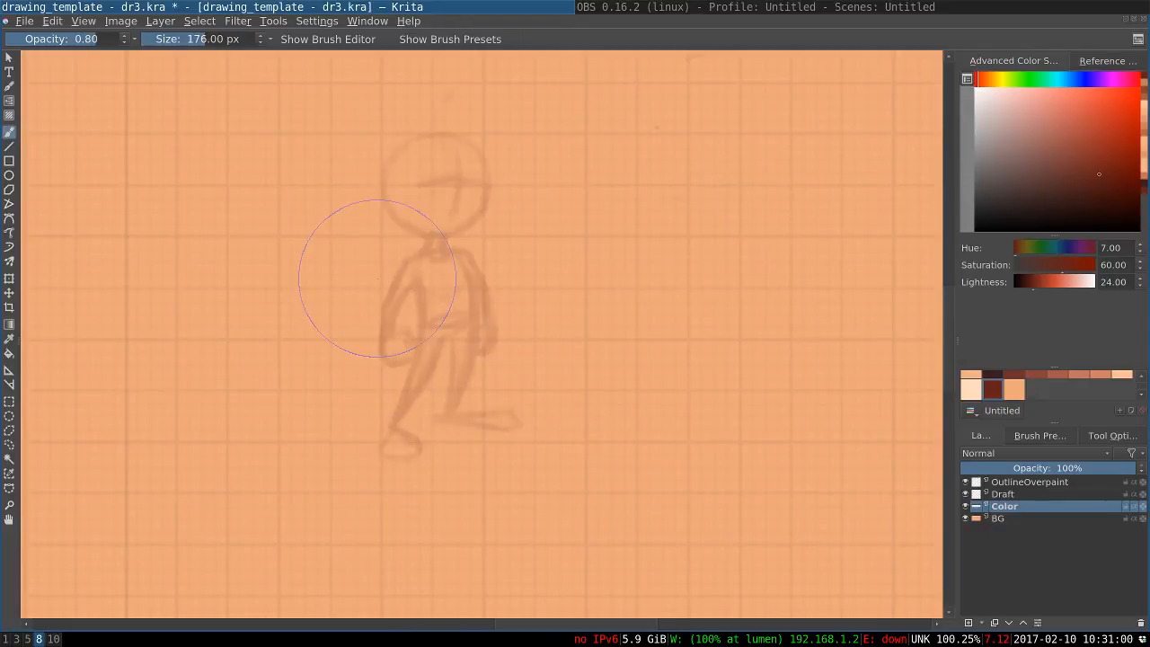
pyautogui.hotkey('ctrl', 'z')
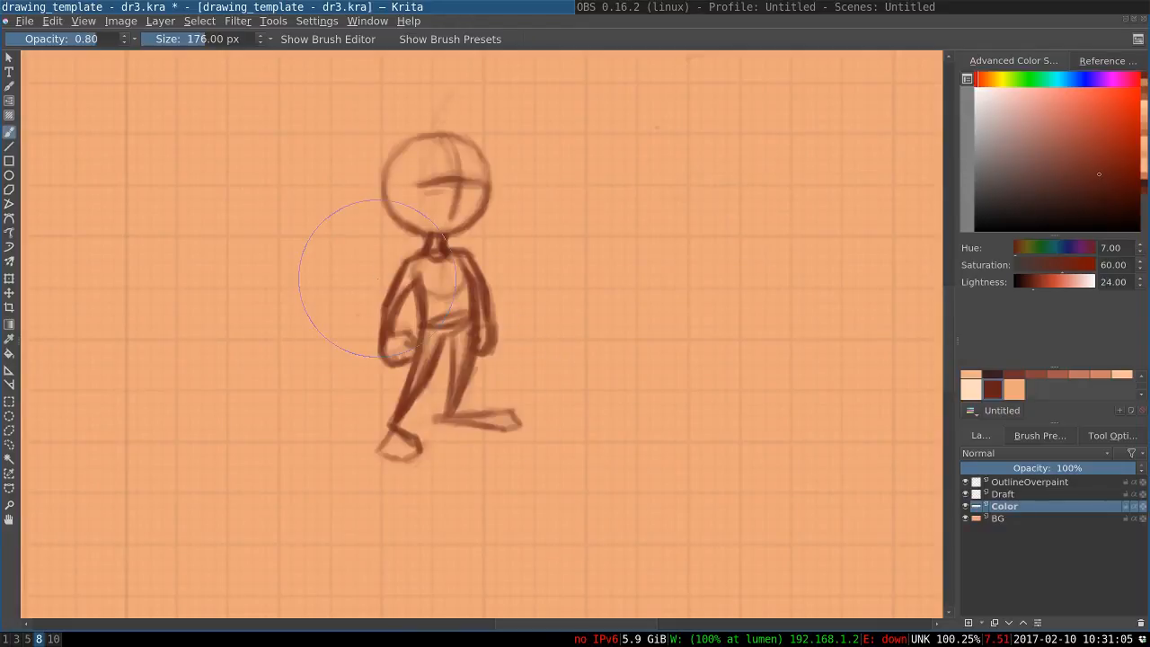
pyautogui.moveTo(423, 183)
pyautogui.mouseDown()
pyautogui.moveTo(444, 165)
pyautogui.moveTo(458, 202)
pyautogui.moveTo(456, 167)
pyautogui.moveTo(473, 170)
pyautogui.moveTo(456, 200)
pyautogui.moveTo(477, 175)
pyautogui.moveTo(451, 205)
pyautogui.moveTo(458, 162)
pyautogui.moveTo(434, 175)
pyautogui.moveTo(428, 152)
pyautogui.moveTo(448, 149)
pyautogui.moveTo(466, 171)
pyautogui.moveTo(466, 193)
pyautogui.moveTo(446, 209)
pyautogui.moveTo(443, 173)
pyautogui.moveTo(427, 195)
pyautogui.moveTo(430, 168)
pyautogui.mouseUp()
pyautogui.hotkey('ctrl', 'z')
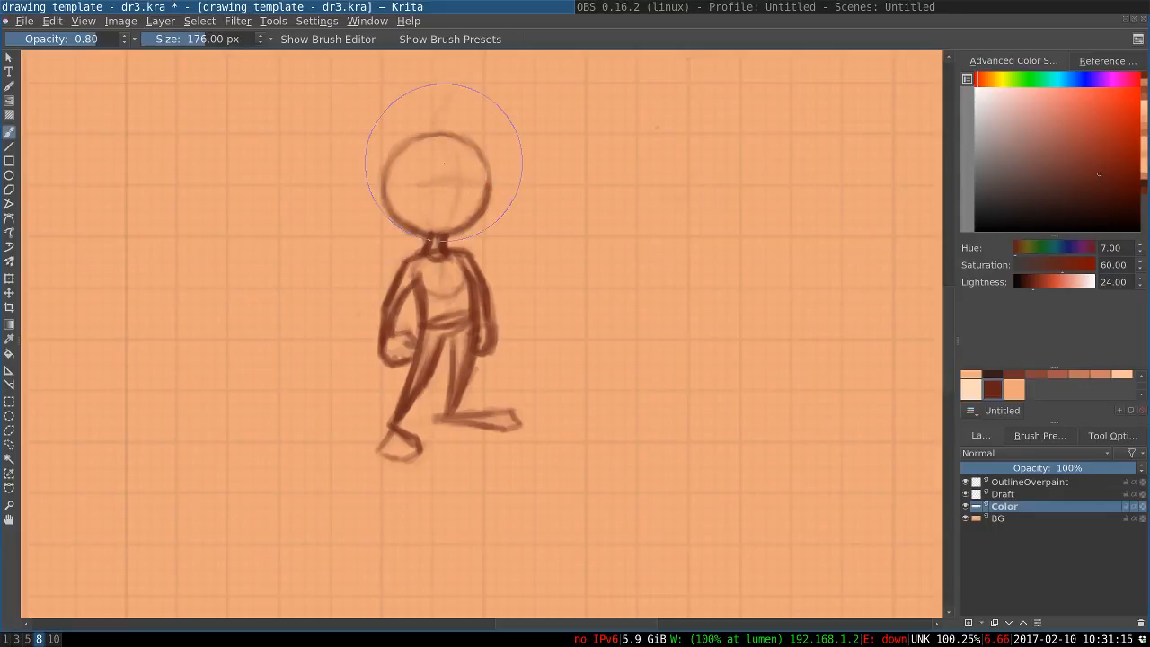
pyautogui.press('e')
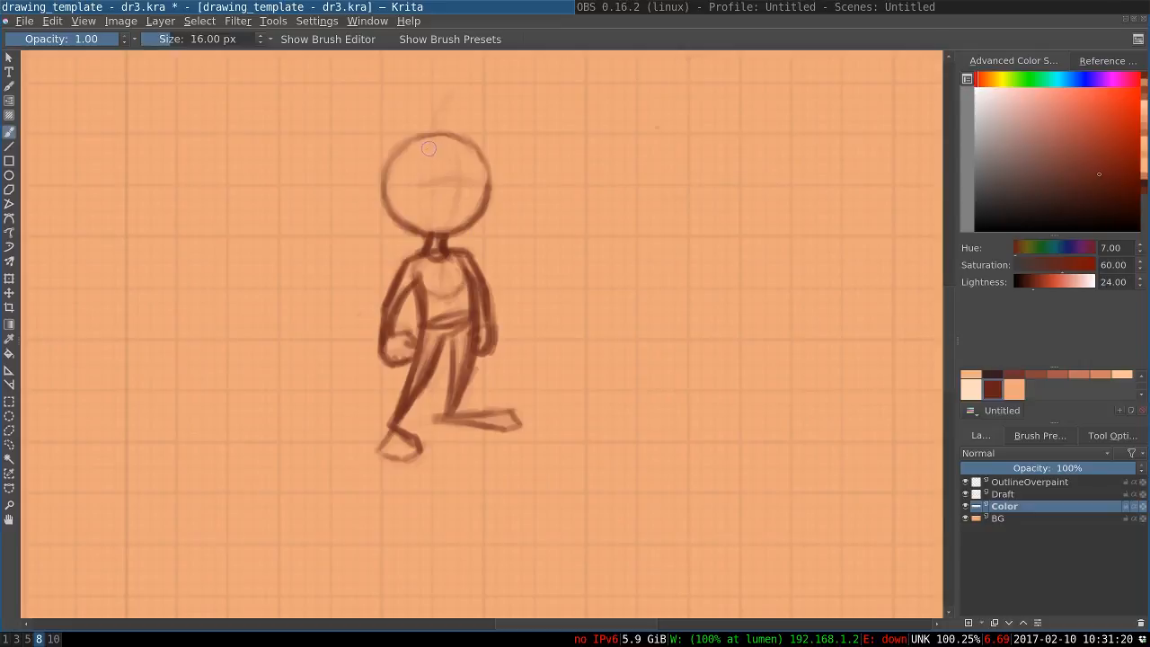
# Set the brush to 14 px and draw two round eyes along the faded eye line
pyautogui.press('[')
pyautogui.moveTo(466, 164)
pyautogui.mouseDown()
pyautogui.moveTo(488, 165)
pyautogui.moveTo(418, 168)
pyautogui.mouseUp()
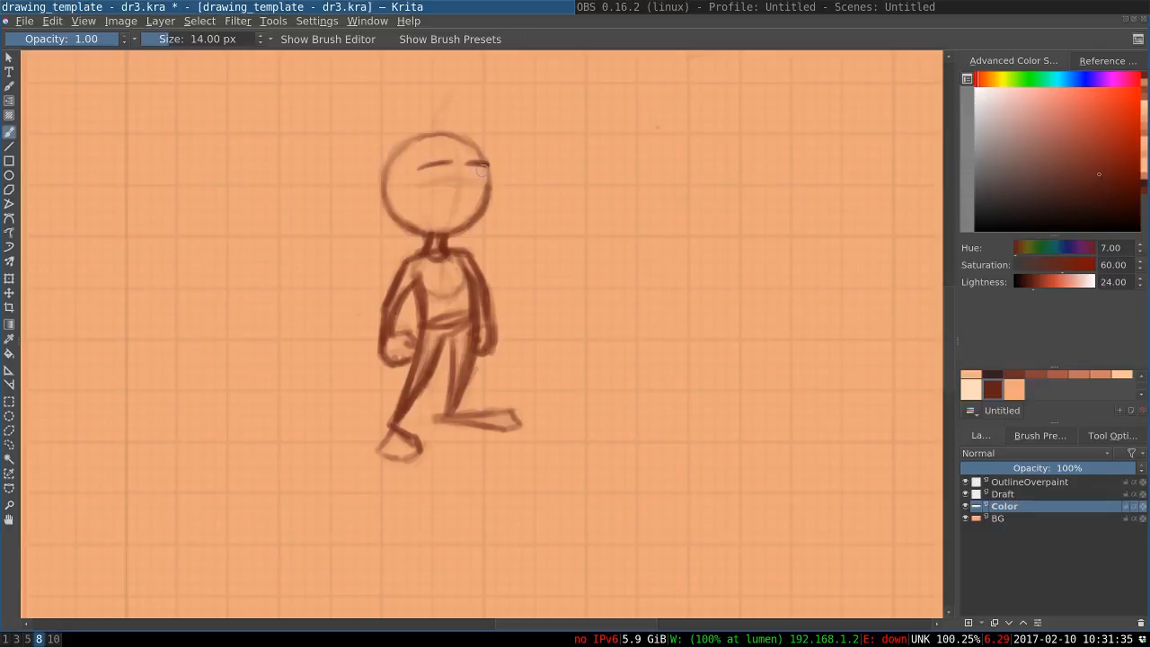
pyautogui.moveTo(489, 167)
pyautogui.mouseDown()
pyautogui.moveTo(474, 188)
pyautogui.moveTo(486, 167)
pyautogui.moveTo(483, 179)
pyautogui.moveTo(464, 180)
pyautogui.moveTo(473, 172)
pyautogui.moveTo(448, 167)
pyautogui.moveTo(439, 191)
pyautogui.moveTo(420, 176)
pyautogui.moveTo(447, 177)
pyautogui.moveTo(433, 193)
pyautogui.moveTo(413, 178)
pyautogui.moveTo(477, 169)
pyautogui.mouseUp()
pyautogui.hotkey('ctrl', 'z')
pyautogui.hotkey('ctrl', 'z')
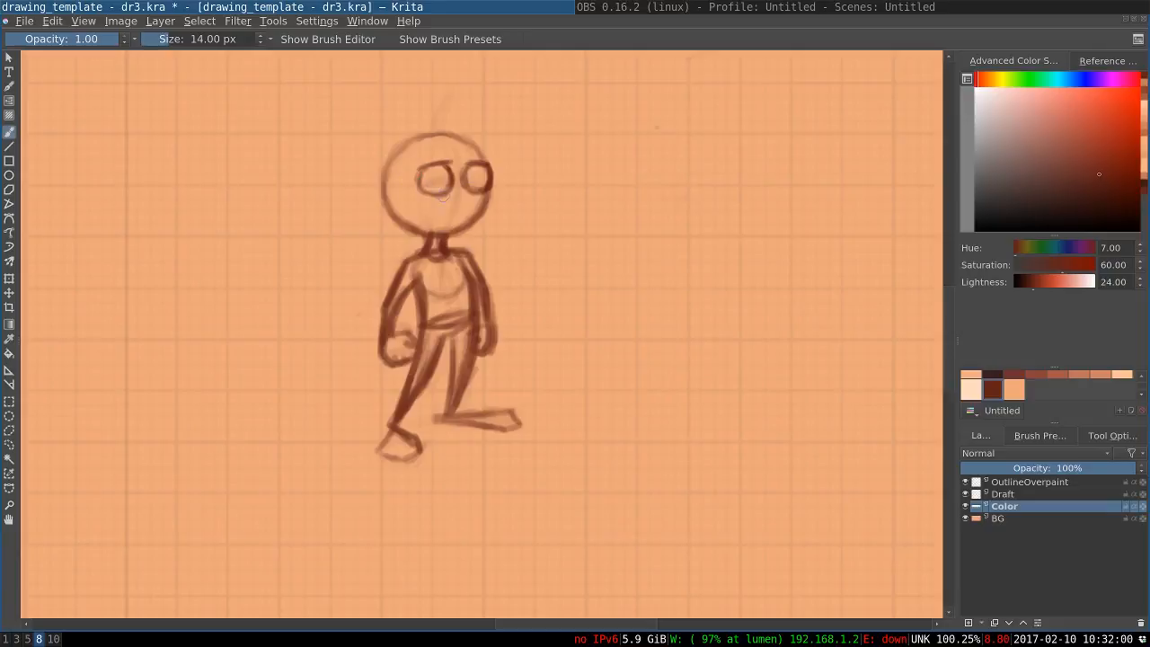
# Draw a slightly curved smile below the eyes and darken the far eye's outline
pyautogui.moveTo(468, 207)
pyautogui.mouseDown()
pyautogui.moveTo(435, 210)
pyautogui.moveTo(476, 210)
pyautogui.mouseUp()
pyautogui.moveTo(475, 209)
pyautogui.mouseDown()
pyautogui.moveTo(448, 212)
pyautogui.moveTo(477, 210)
pyautogui.mouseUp()
pyautogui.moveTo(465, 165)
pyautogui.mouseDown()
pyautogui.moveTo(468, 186)
pyautogui.moveTo(489, 185)
pyautogui.mouseUp()
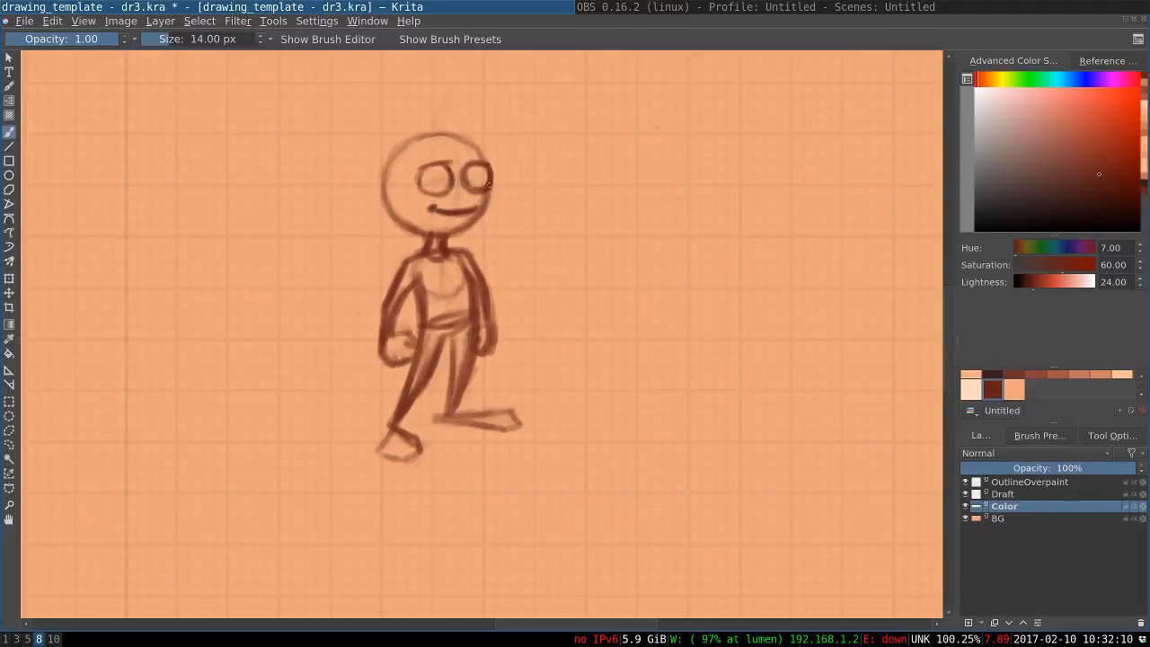
# Try different pupil positions in both eyes, undoing each attempt
pyautogui.click(478, 177)
pyautogui.hotkey('ctrl', 'z')
pyautogui.hotkey('ctrl', 'z')
pyautogui.click(480, 176)
pyautogui.click(444, 179)
pyautogui.hotkey('ctrl', 'z')
pyautogui.hotkey('ctrl', 'z')
pyautogui.click(429, 177)
pyautogui.click(471, 175)
# Add small pupils and half-closed upper eyelids to both eyes
pyautogui.hotkey('ctrl', 'z')
pyautogui.hotkey('ctrl', 'z')
pyautogui.click(482, 176)
pyautogui.click(439, 179)
pyautogui.moveTo(488, 174)
pyautogui.mouseDown()
pyautogui.moveTo(422, 174)
pyautogui.moveTo(488, 172)
pyautogui.moveTo(469, 183)
pyautogui.moveTo(490, 183)
pyautogui.moveTo(418, 187)
pyautogui.mouseUp()
pyautogui.moveTo(448, 183); pyautogui.dragTo(424, 182)
pyautogui.hotkey('ctrl', 'z')
pyautogui.hotkey('ctrl', 'z')
pyautogui.hotkey('ctrl', 'z')
pyautogui.hotkey('ctrl', 'z')
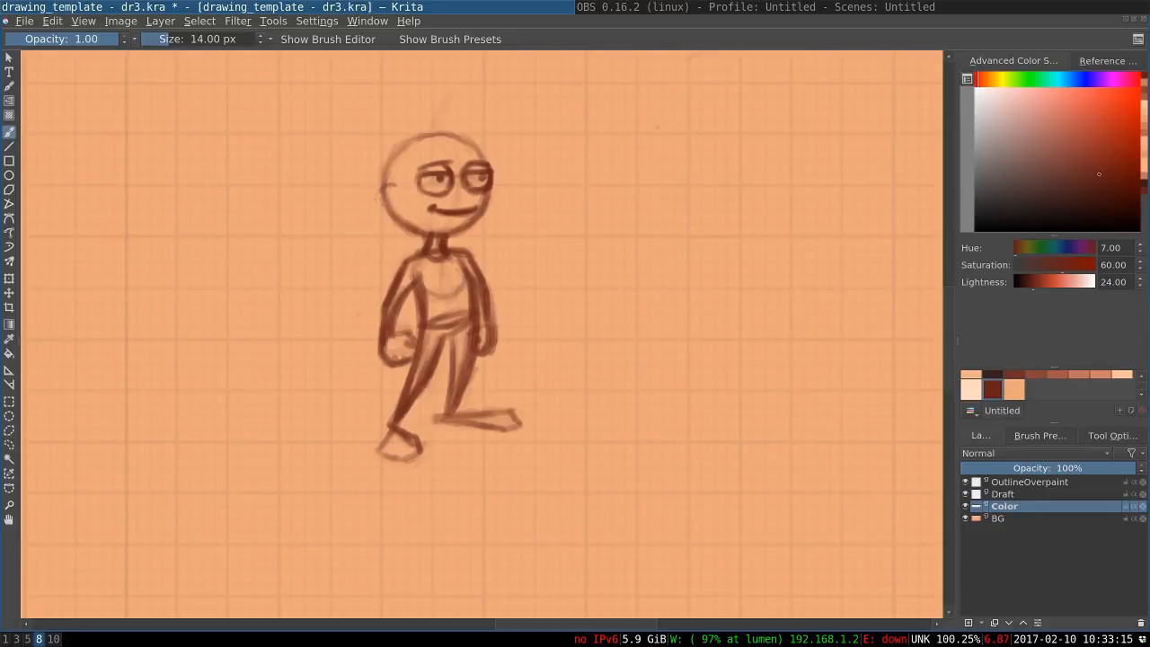
# Draw a small round ear with an inner curve at the back edge of the head
pyautogui.moveTo(387, 202)
pyautogui.mouseDown()
pyautogui.moveTo(403, 215)
pyautogui.moveTo(378, 214)
pyautogui.moveTo(401, 212)
pyautogui.mouseUp()
pyautogui.moveTo(391, 193); pyautogui.dragTo(394, 200)
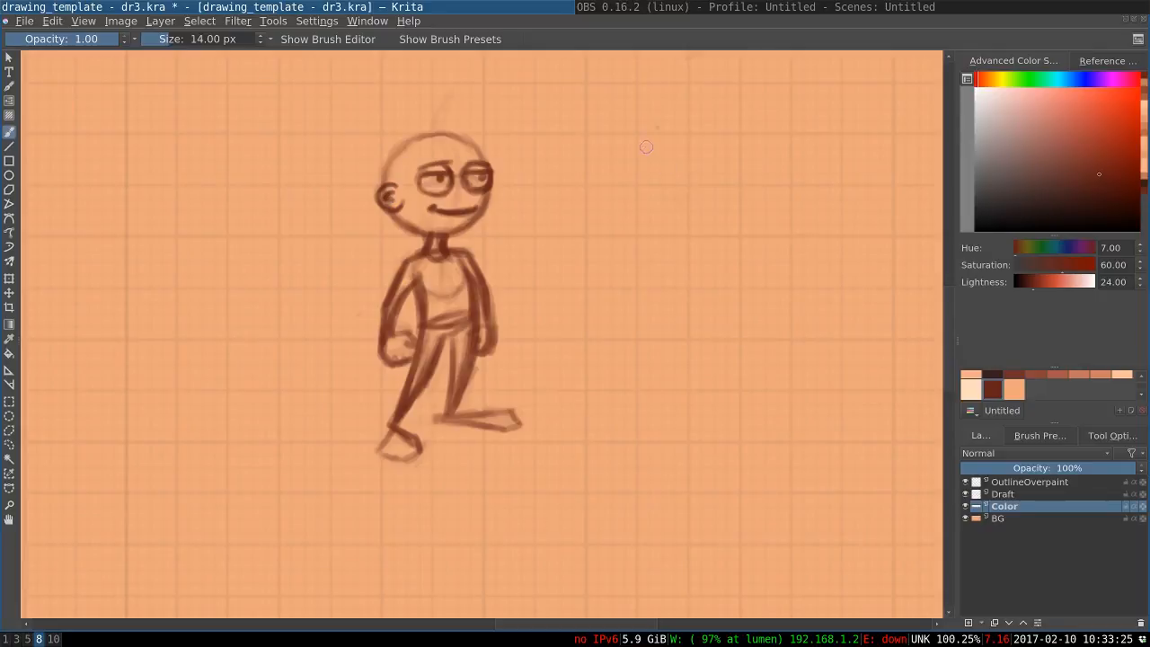
# Sketch a quick study on the empty canvas beside the figure and erase it
pyautogui.moveTo(682, 146)
pyautogui.mouseDown()
pyautogui.moveTo(626, 160)
pyautogui.moveTo(709, 184)
pyautogui.moveTo(649, 230)
pyautogui.moveTo(643, 132)
pyautogui.moveTo(741, 163)
pyautogui.moveTo(676, 116)
pyautogui.moveTo(660, 218)
pyautogui.mouseUp()
pyautogui.moveTo(698, 173)
pyautogui.mouseDown()
pyautogui.moveTo(724, 154)
pyautogui.moveTo(698, 214)
pyautogui.moveTo(699, 164)
pyautogui.moveTo(719, 215)
pyautogui.mouseUp()
pyautogui.moveTo(735, 153)
pyautogui.mouseDown()
pyautogui.moveTo(737, 214)
pyautogui.moveTo(747, 173)
pyautogui.mouseUp()
pyautogui.moveTo(726, 175)
pyautogui.mouseDown()
pyautogui.moveTo(713, 200)
pyautogui.moveTo(746, 174)
pyautogui.moveTo(719, 151)
pyautogui.moveTo(755, 163)
pyautogui.moveTo(751, 202)
pyautogui.moveTo(679, 202)
pyautogui.moveTo(683, 189)
pyautogui.moveTo(730, 185)
pyautogui.moveTo(710, 162)
pyautogui.moveTo(746, 179)
pyautogui.mouseUp()
pyautogui.press('e')
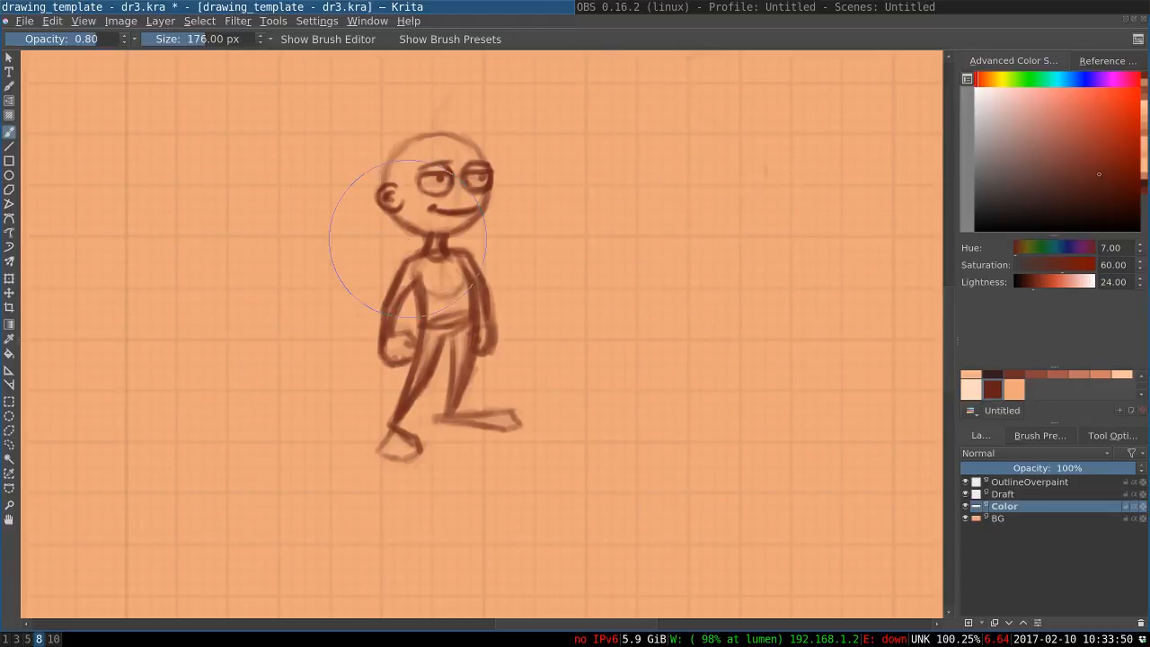
pyautogui.press('e')
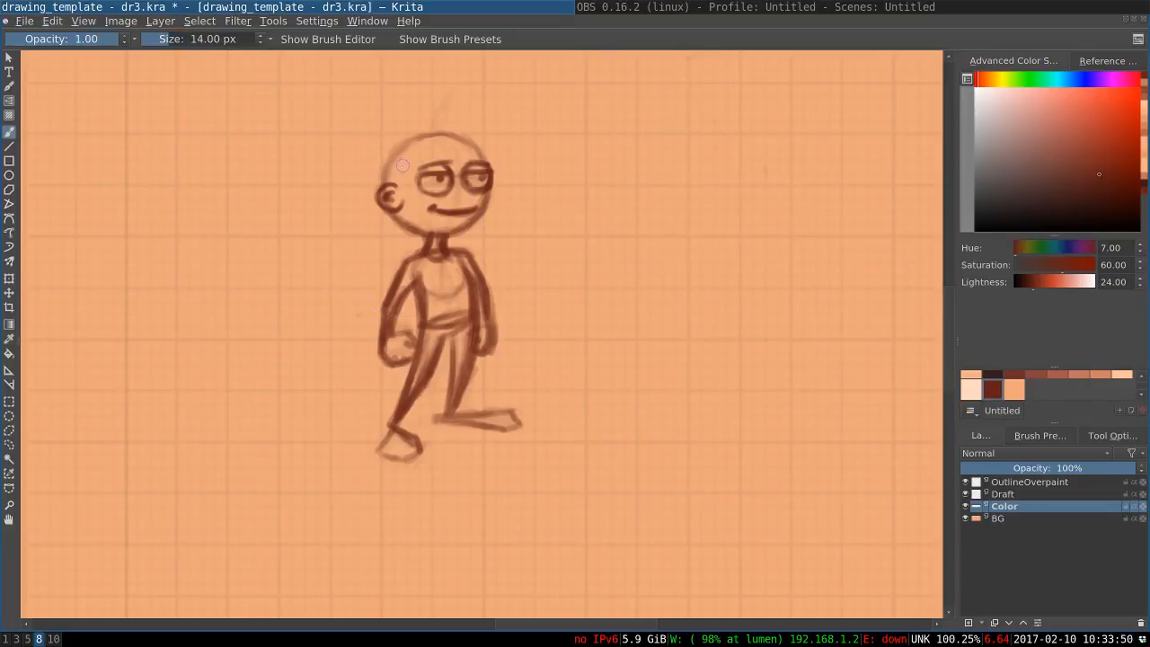
# Sketch a hairline above the eyes and a short spiky hair outline around the top and back of the head
pyautogui.moveTo(402, 163)
pyautogui.mouseDown()
pyautogui.moveTo(397, 194)
pyautogui.moveTo(402, 183)
pyautogui.mouseUp()
pyautogui.moveTo(403, 166); pyautogui.dragTo(454, 146)
pyautogui.moveTo(430, 151)
pyautogui.mouseDown()
pyautogui.moveTo(481, 142)
pyautogui.moveTo(468, 138)
pyautogui.mouseUp()
pyautogui.hotkey('ctrl', 'z')
pyautogui.hotkey('ctrl', 'z')
pyautogui.hotkey('ctrl', 'z')
pyautogui.moveTo(453, 137)
pyautogui.mouseDown()
pyautogui.moveTo(485, 144)
pyautogui.moveTo(471, 124)
pyautogui.moveTo(438, 119)
pyautogui.moveTo(450, 116)
pyautogui.moveTo(481, 132)
pyautogui.moveTo(410, 127)
pyautogui.moveTo(418, 120)
pyautogui.moveTo(380, 149)
pyautogui.moveTo(377, 171)
pyautogui.mouseUp()
pyautogui.hotkey('ctrl', 'z')
pyautogui.moveTo(377, 174); pyautogui.dragTo(379, 188)
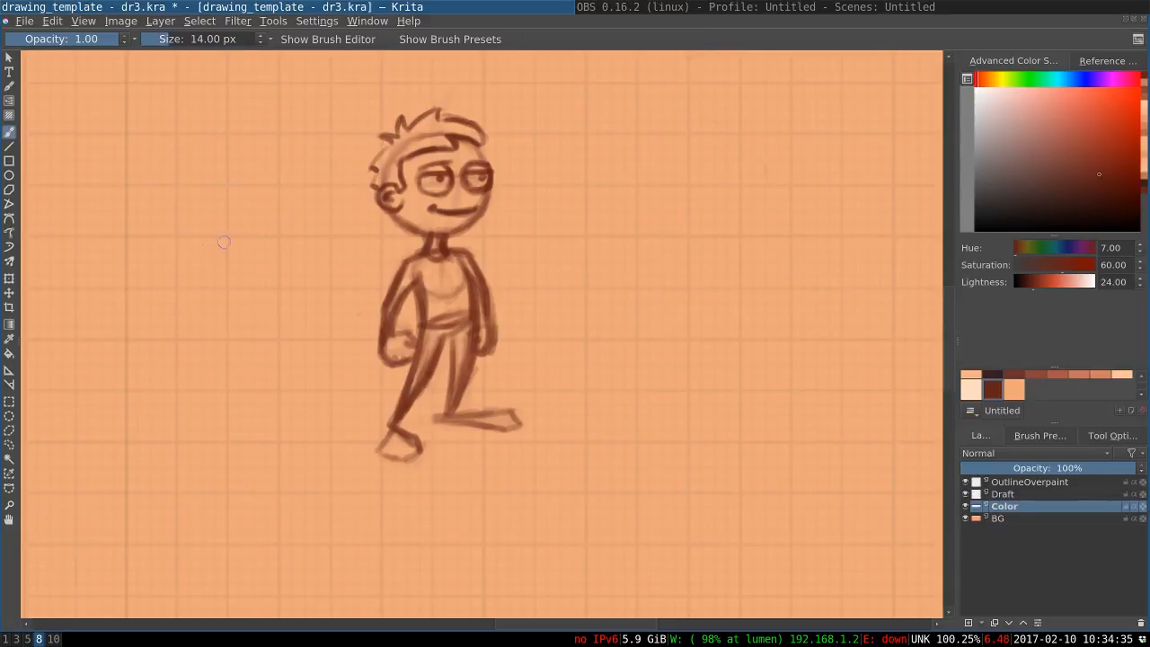
# Fade the rough hair sketch to a faint guide with the 176 px eraser
pyautogui.press('/')
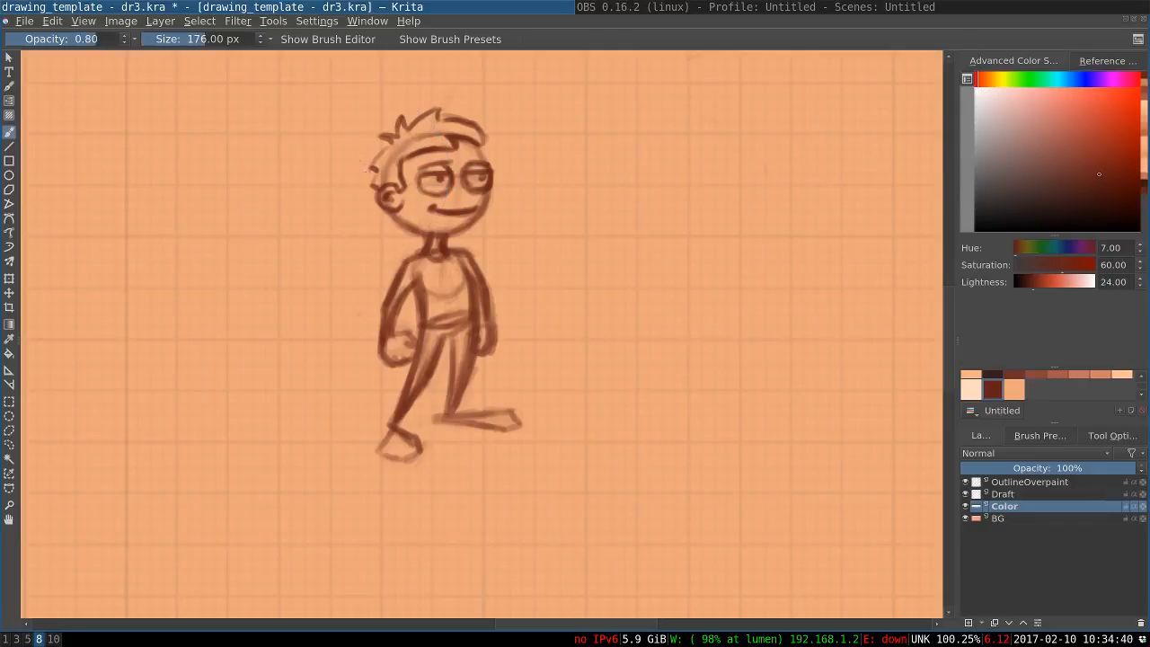
pyautogui.moveTo(365, 169)
pyautogui.mouseDown()
pyautogui.moveTo(403, 126)
pyautogui.moveTo(449, 112)
pyautogui.moveTo(460, 138)
pyautogui.mouseUp()
pyautogui.hotkey('ctrl', 'z')
pyautogui.hotkey('ctrl', 'z')
pyautogui.hotkey('ctrl', 'z')
pyautogui.hotkey('ctrl', 'z')
pyautogui.hotkey('ctrl', 'z')
pyautogui.hotkey('ctrl', 'z')
pyautogui.hotkey('ctrl', 'z')
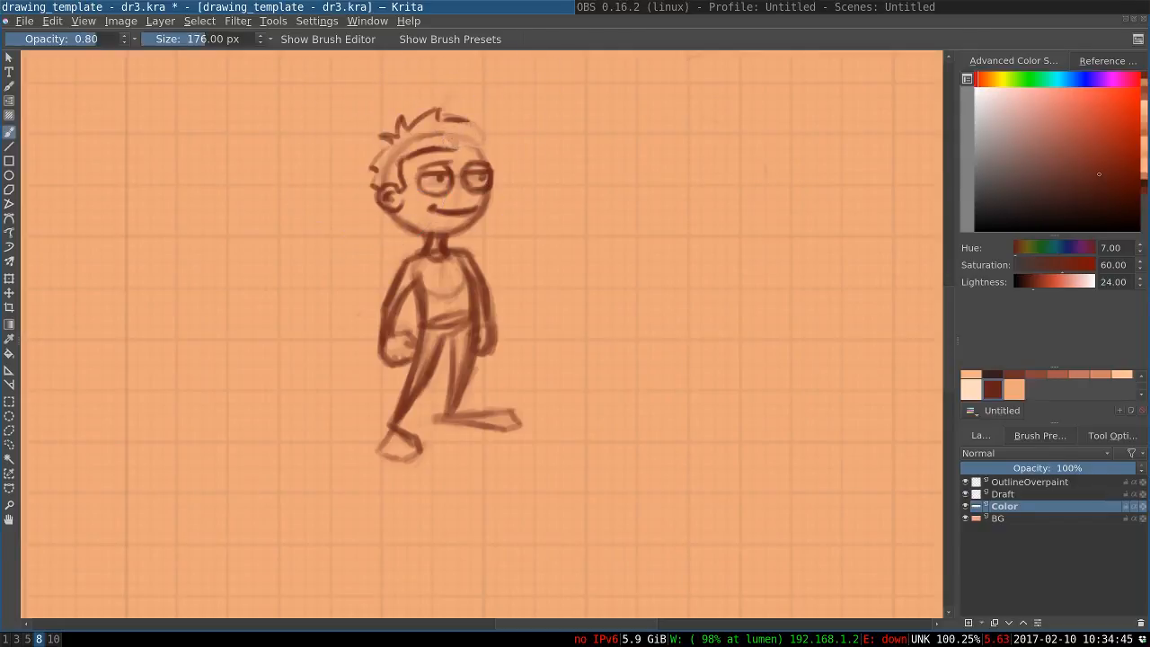
pyautogui.hotkey('ctrl', 'z')
pyautogui.hotkey('ctrl', 'z')
pyautogui.hotkey('ctrl', 'z')
pyautogui.hotkey('ctrl', 'z')
pyautogui.hotkey('ctrl', 'z')
pyautogui.hotkey('ctrl', 'z')
pyautogui.hotkey('ctrl', 'z')
pyautogui.hotkey('ctrl', 'z')
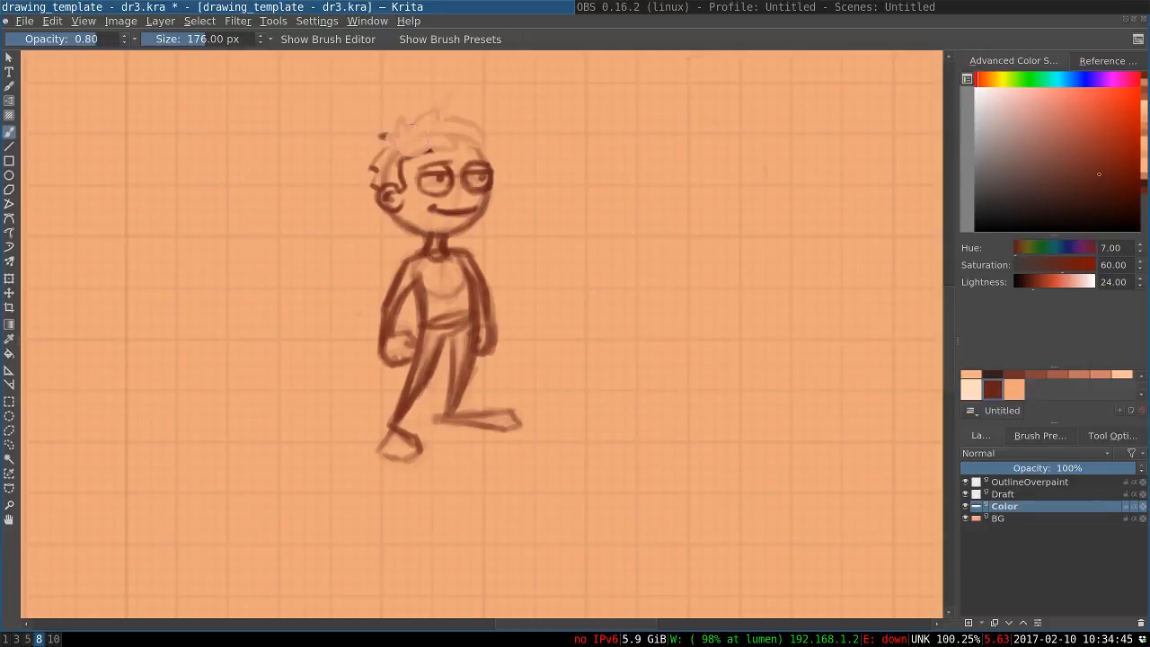
pyautogui.hotkey('ctrl', 'z')
pyautogui.hotkey('ctrl', 'z')
pyautogui.hotkey('ctrl', 'z')
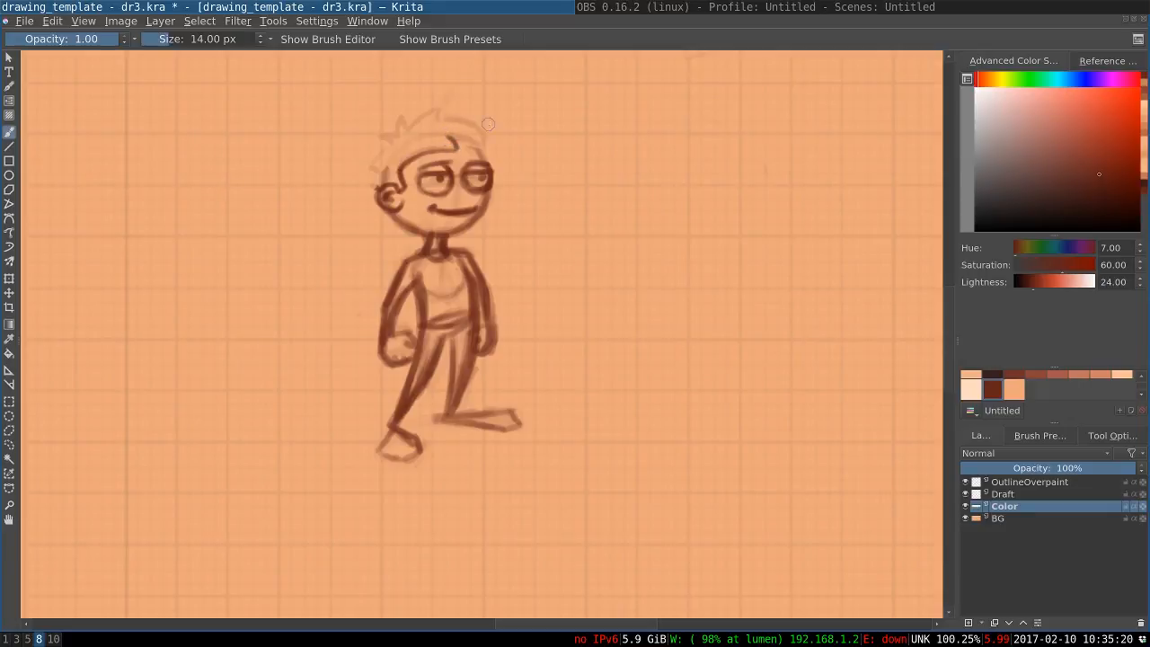
# Set the brush to 16 px and redraw the front hairline running down the forehead to the far eye
pyautogui.moveTo(475, 141)
pyautogui.mouseDown()
pyautogui.moveTo(440, 131)
pyautogui.moveTo(477, 142)
pyautogui.mouseUp()
pyautogui.hotkey('ctrl', 'z')
pyautogui.hotkey('ctrl', 'z')
pyautogui.press(']')
pyautogui.moveTo(474, 142); pyautogui.dragTo(480, 161)
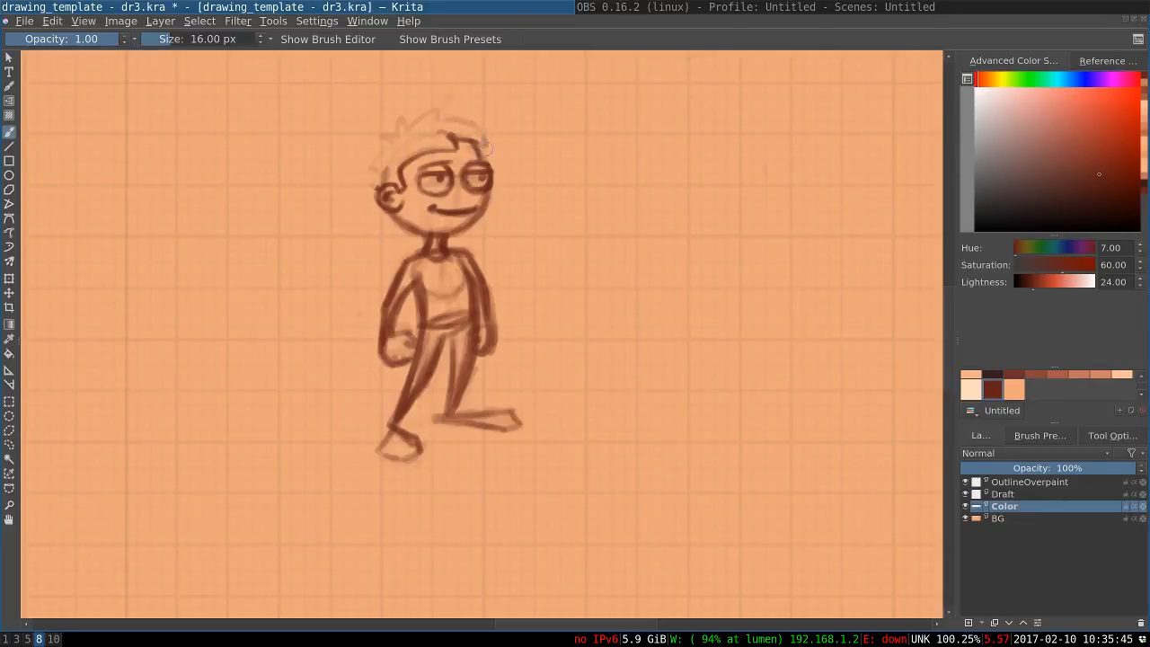
# Redraw the fringe and spiky outer hair contour back to the ear, and darken the jaw line
pyautogui.moveTo(458, 140); pyautogui.dragTo(482, 131)
pyautogui.moveTo(470, 124)
pyautogui.mouseDown()
pyautogui.moveTo(405, 131)
pyautogui.moveTo(441, 110)
pyautogui.moveTo(401, 135)
pyautogui.moveTo(403, 116)
pyautogui.moveTo(395, 135)
pyautogui.moveTo(379, 135)
pyautogui.moveTo(372, 169)
pyautogui.mouseUp()
pyautogui.hotkey('ctrl', 'z')
pyautogui.moveTo(392, 145)
pyautogui.mouseDown()
pyautogui.moveTo(367, 173)
pyautogui.moveTo(370, 187)
pyautogui.mouseUp()
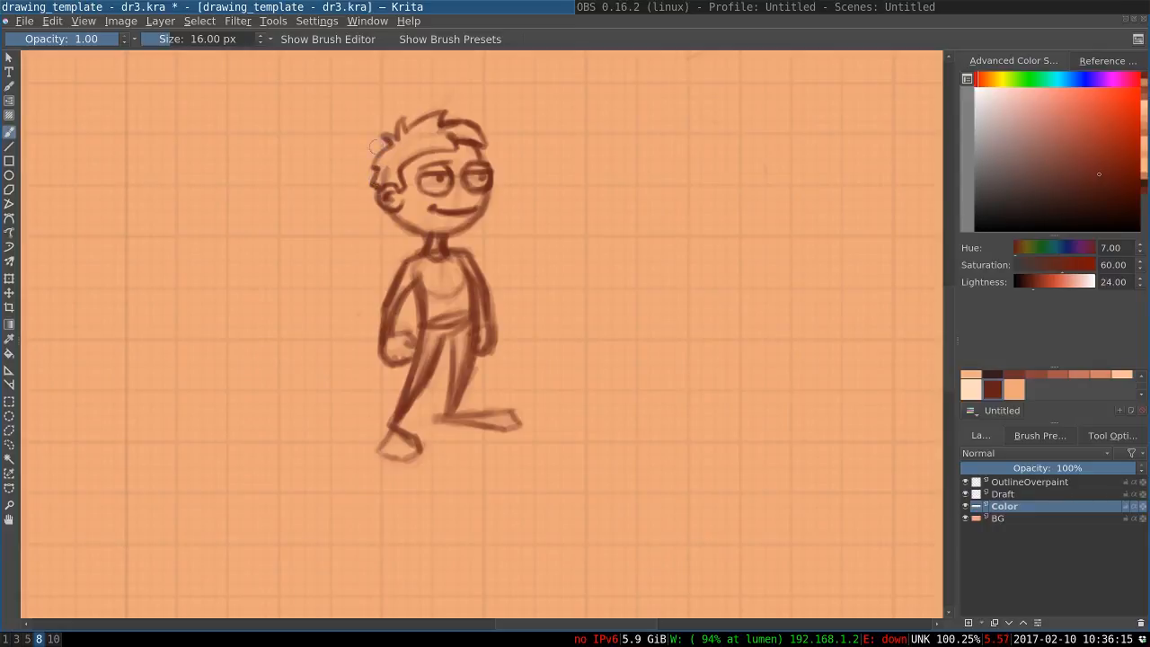
pyautogui.moveTo(451, 138)
pyautogui.mouseDown()
pyautogui.moveTo(448, 157)
pyautogui.moveTo(404, 165)
pyautogui.moveTo(444, 149)
pyautogui.mouseUp()
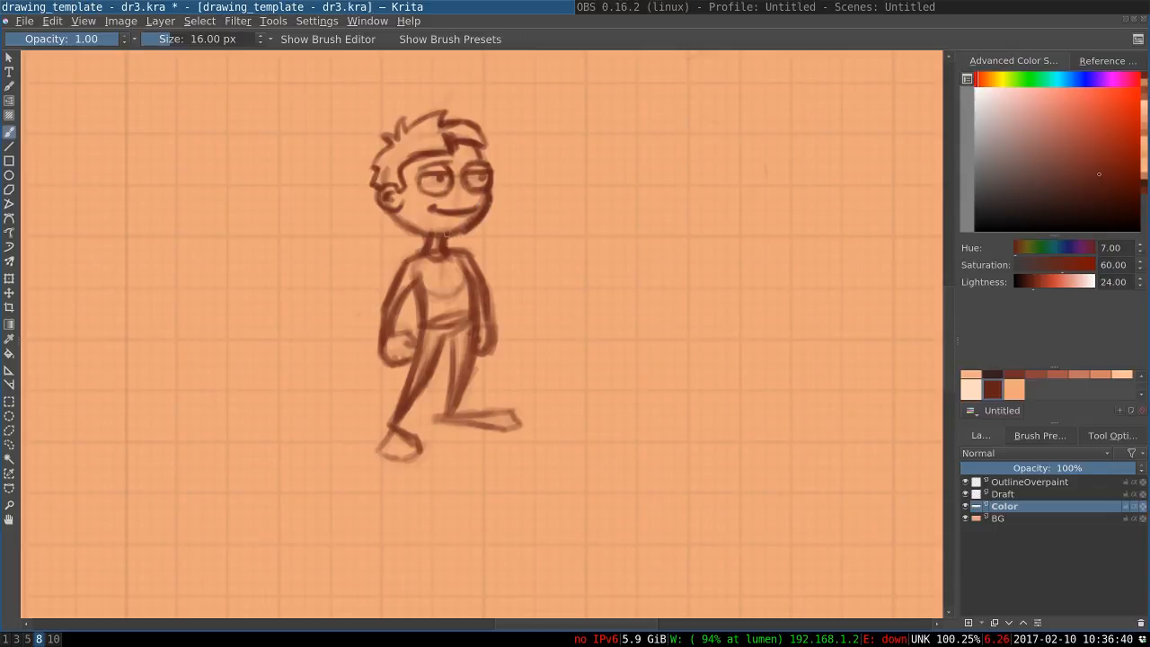
pyautogui.moveTo(390, 205); pyautogui.dragTo(431, 231)
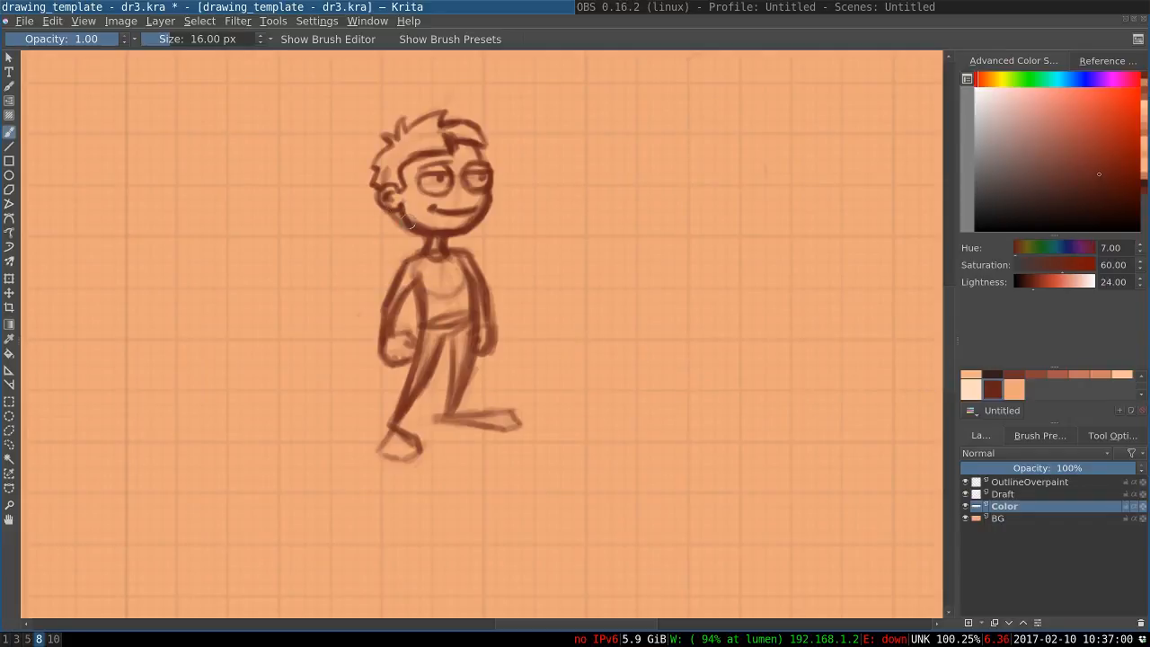
# Lower the Color layer's opacity to 21%
pyautogui.click(996, 468)
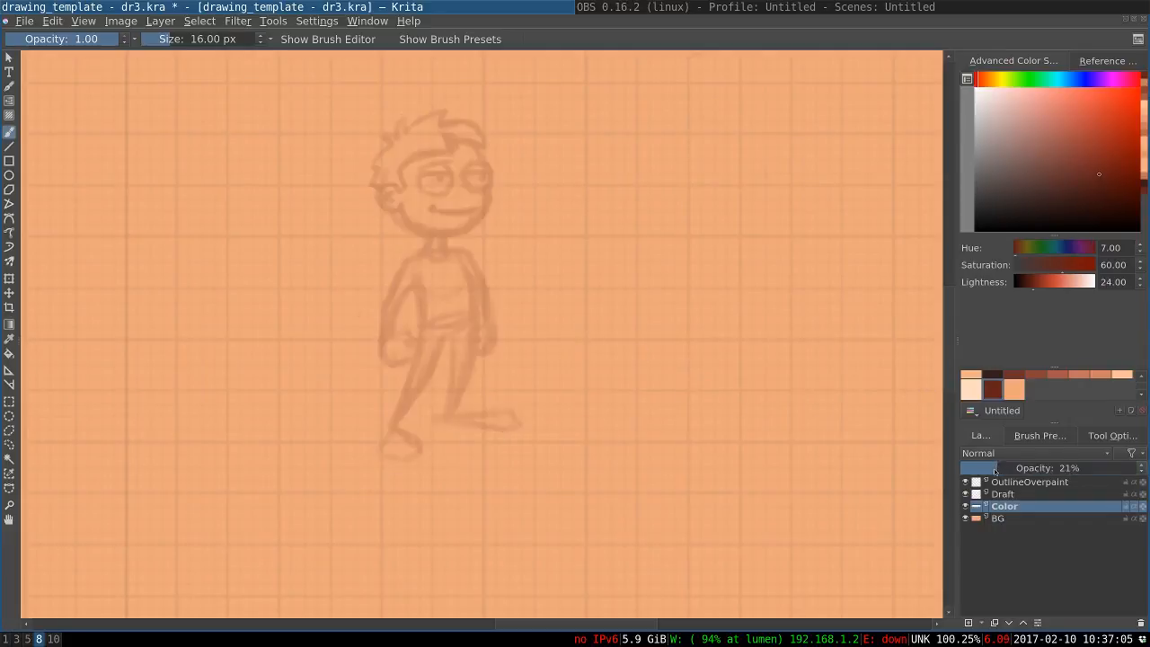
# On the OutlineOverpaint layer, ink the front forehead line and both eyebrows with a 22 px brush
pyautogui.click(996, 483)
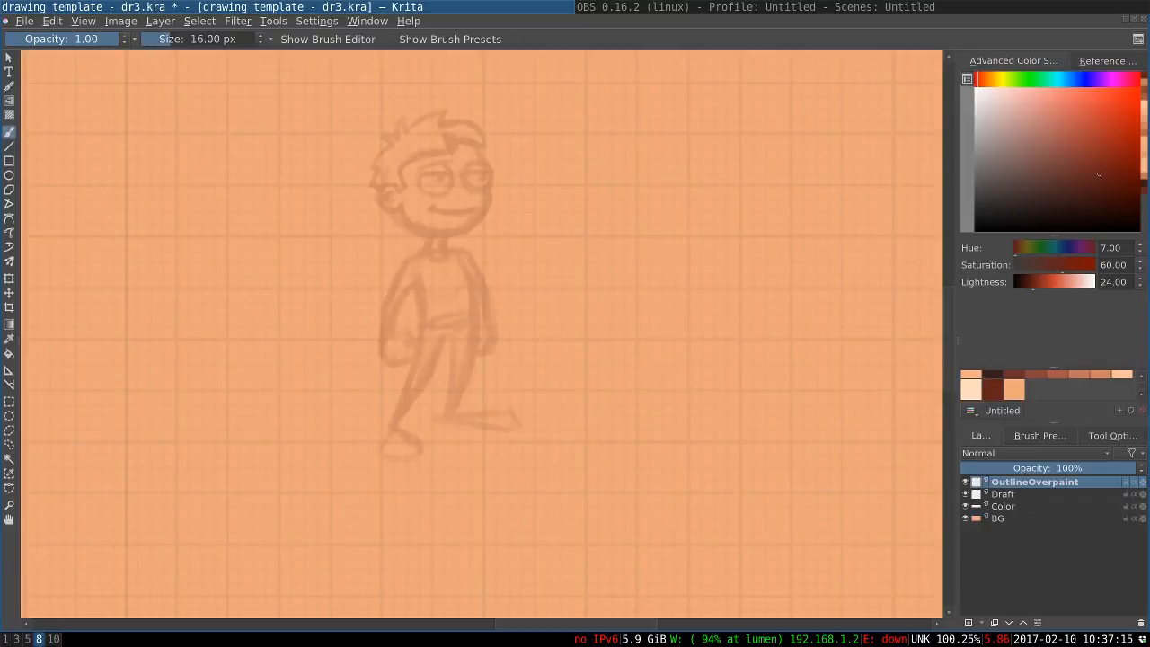
pyautogui.rightClick(526, 137)
pyautogui.click(506, 91)
pyautogui.press(']')
pyautogui.scroll(1, 495, 177)
pyautogui.scroll(2, 495, 177)
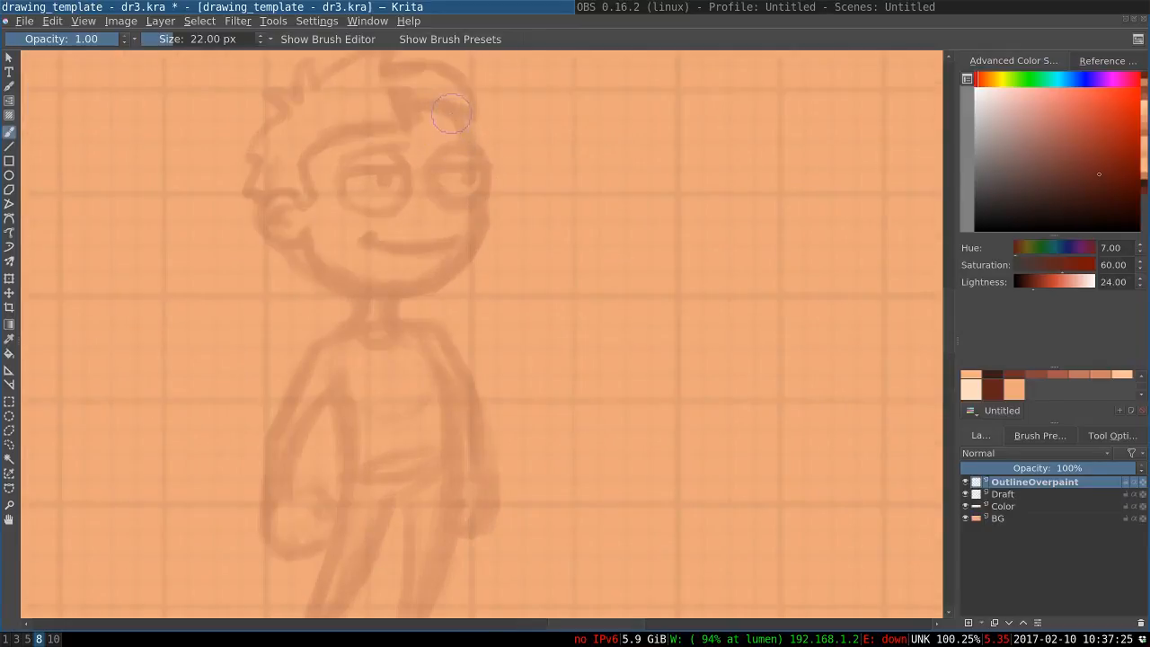
pyautogui.moveTo(451, 114)
pyautogui.mouseDown()
pyautogui.moveTo(482, 153)
pyautogui.moveTo(436, 145)
pyautogui.moveTo(483, 150)
pyautogui.mouseUp()
pyautogui.hotkey('ctrl', 'z')
pyautogui.hotkey('ctrl', 'z')
pyautogui.hotkey('ctrl', 'z')
pyautogui.moveTo(403, 145)
pyautogui.mouseDown()
pyautogui.moveTo(337, 162)
pyautogui.moveTo(399, 141)
pyautogui.moveTo(349, 154)
pyautogui.mouseUp()
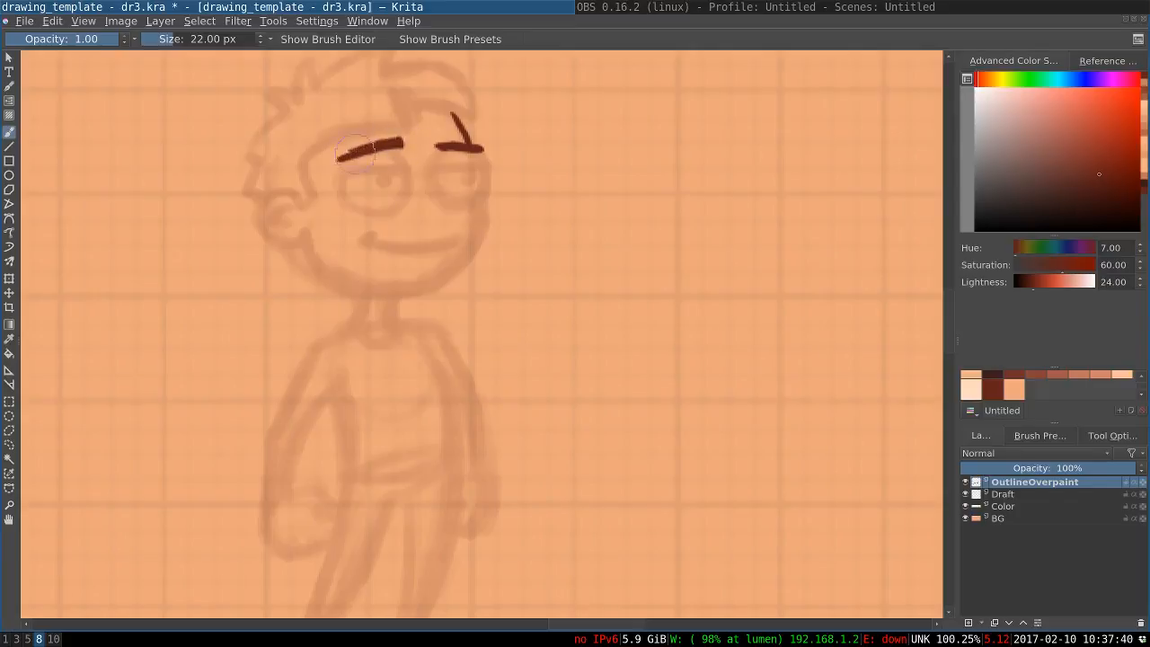
# Ink the far eye's round outline beneath its eyebrow
pyautogui.moveTo(434, 136)
pyautogui.mouseDown()
pyautogui.moveTo(485, 168)
pyautogui.moveTo(482, 181)
pyautogui.moveTo(480, 156)
pyautogui.moveTo(456, 201)
pyautogui.mouseUp()
pyautogui.hotkey('ctrl', 'z')
pyautogui.hotkey('ctrl', 'z')
pyautogui.moveTo(448, 149)
pyautogui.mouseDown()
pyautogui.moveTo(427, 184)
pyautogui.moveTo(446, 202)
pyautogui.mouseUp()
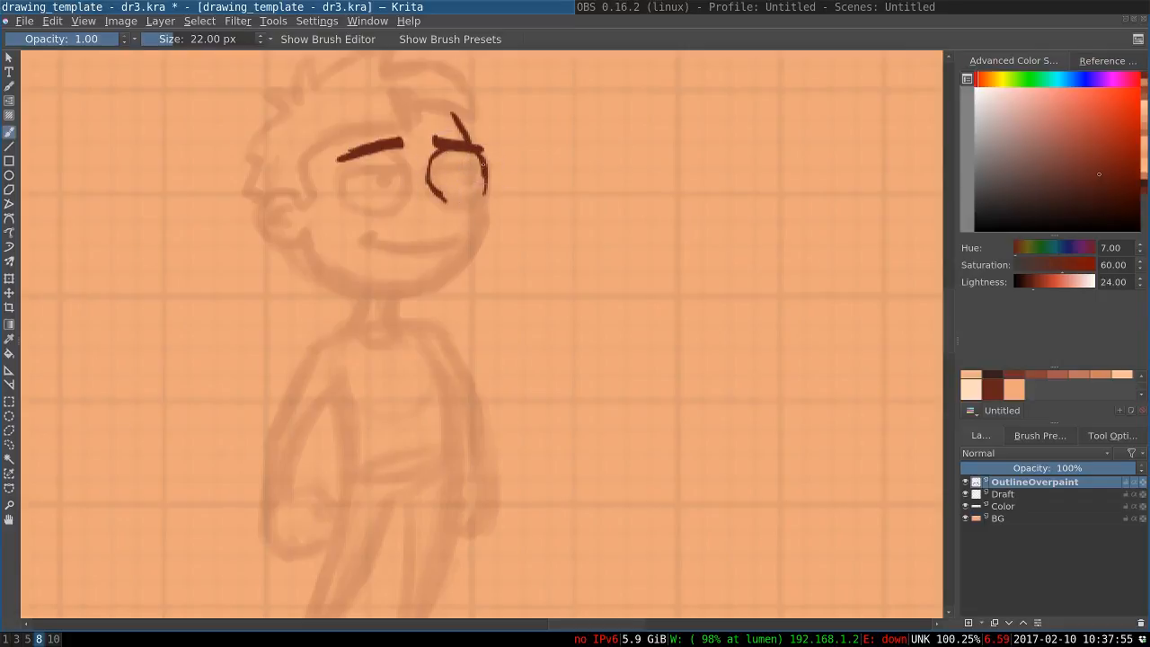
pyautogui.moveTo(487, 187)
pyautogui.mouseDown()
pyautogui.moveTo(477, 204)
pyautogui.moveTo(436, 196)
pyautogui.moveTo(467, 214)
pyautogui.moveTo(445, 199)
pyautogui.mouseUp()
pyautogui.hotkey('ctrl', 'z')
pyautogui.hotkey('ctrl', 'z')
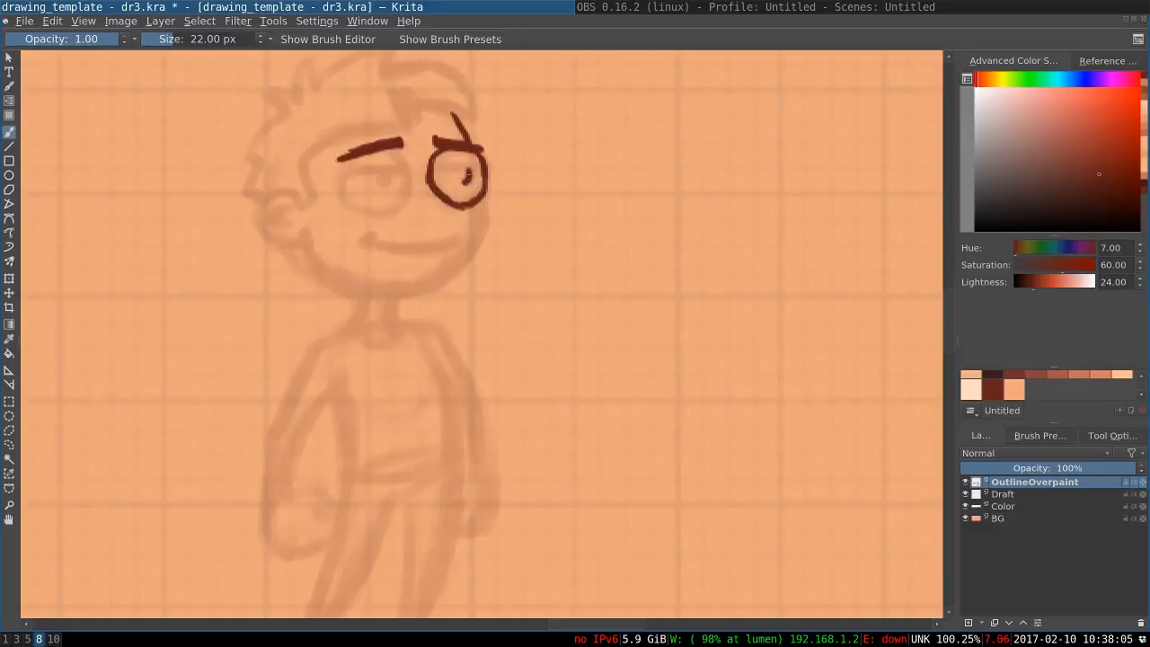
# Ink the near eye's round outline and fill in the pupils of both eyes
pyautogui.moveTo(467, 172); pyautogui.dragTo(470, 176)
pyautogui.hotkey('ctrl', 'z')
pyautogui.moveTo(389, 150)
pyautogui.mouseDown()
pyautogui.moveTo(407, 189)
pyautogui.moveTo(399, 181)
pyautogui.moveTo(391, 207)
pyautogui.moveTo(404, 193)
pyautogui.moveTo(371, 214)
pyautogui.mouseUp()
pyautogui.moveTo(341, 163)
pyautogui.mouseDown()
pyautogui.moveTo(354, 198)
pyautogui.moveTo(342, 186)
pyautogui.moveTo(384, 183)
pyautogui.mouseUp()
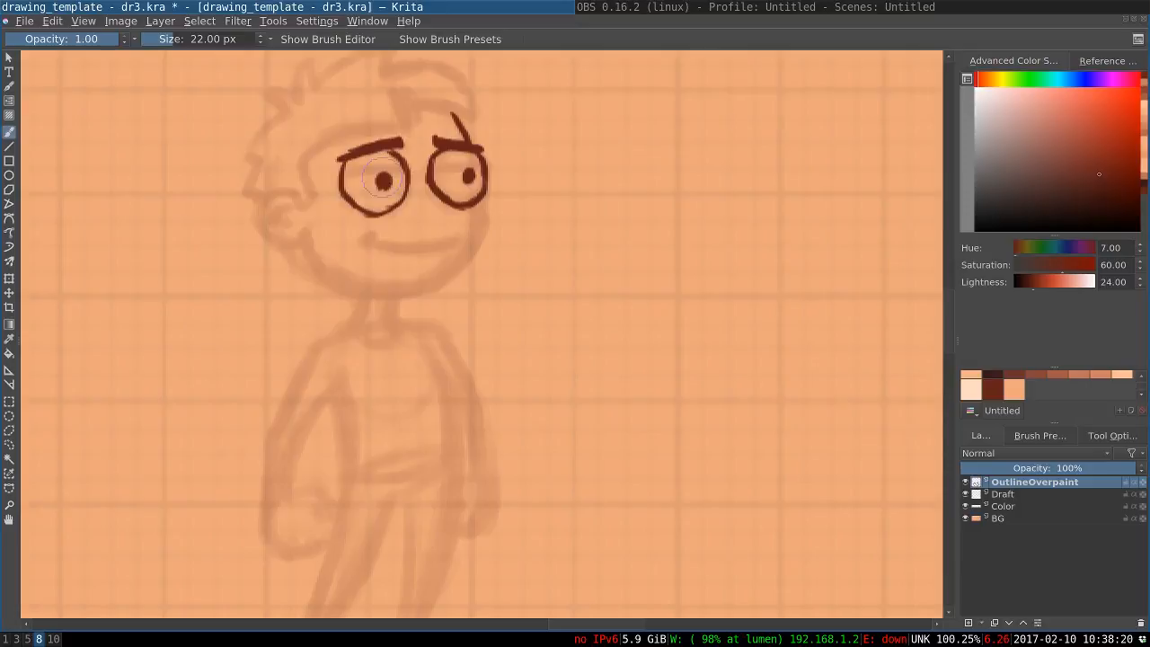
pyautogui.moveTo(465, 177); pyautogui.dragTo(467, 179)
# Ink the smiling mouth and the front cheek line curving from the far eye down to the chin
pyautogui.moveTo(464, 244)
pyautogui.mouseDown()
pyautogui.moveTo(411, 257)
pyautogui.moveTo(378, 248)
pyautogui.mouseUp()
pyautogui.hotkey('ctrl', 'z')
pyautogui.moveTo(463, 246)
pyautogui.mouseDown()
pyautogui.moveTo(381, 251)
pyautogui.moveTo(427, 258)
pyautogui.moveTo(371, 251)
pyautogui.mouseUp()
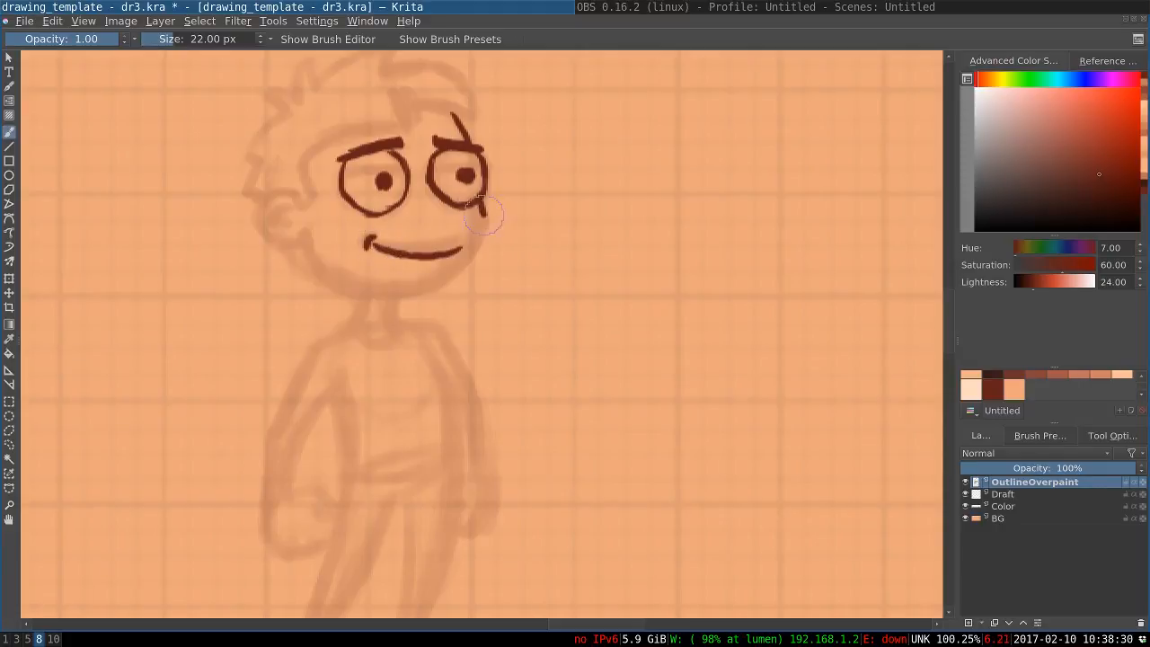
pyautogui.moveTo(485, 207); pyautogui.dragTo(466, 256)
pyautogui.moveTo(485, 210); pyautogui.dragTo(444, 286)
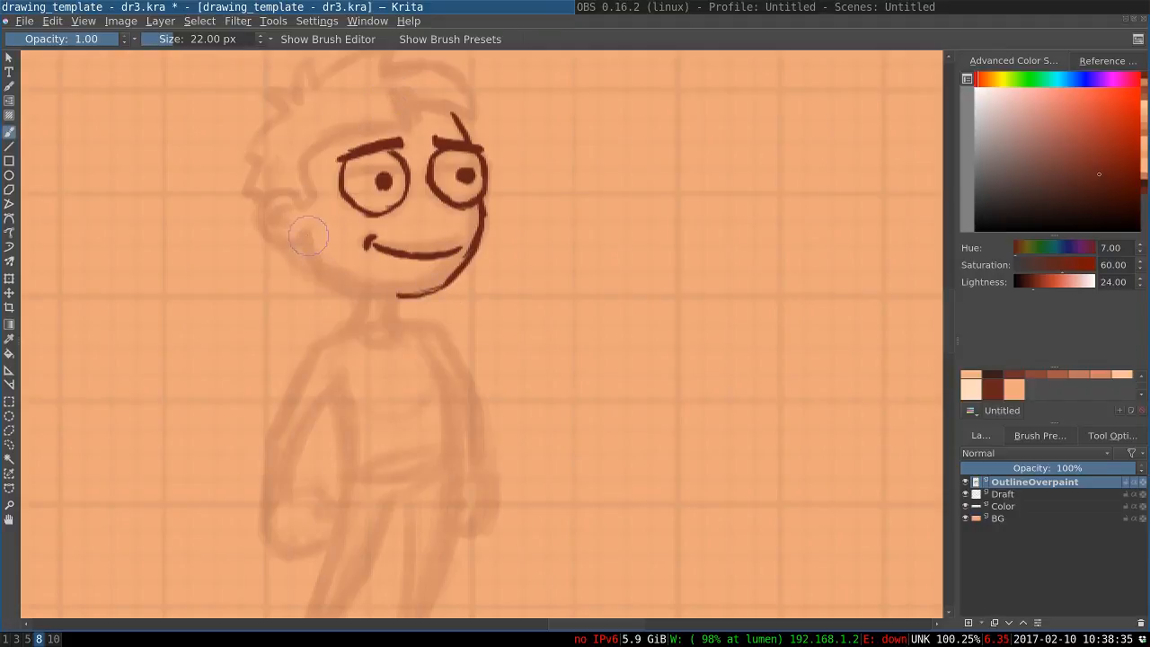
# Ink the rear jaw line from below the ear to meet the front line at the chin
pyautogui.moveTo(305, 232); pyautogui.dragTo(320, 280)
pyautogui.hotkey('ctrl', 'z')
pyautogui.hotkey('ctrl', 'z')
pyautogui.moveTo(303, 232)
pyautogui.mouseDown()
pyautogui.moveTo(318, 275)
pyautogui.moveTo(385, 295)
pyautogui.mouseUp()
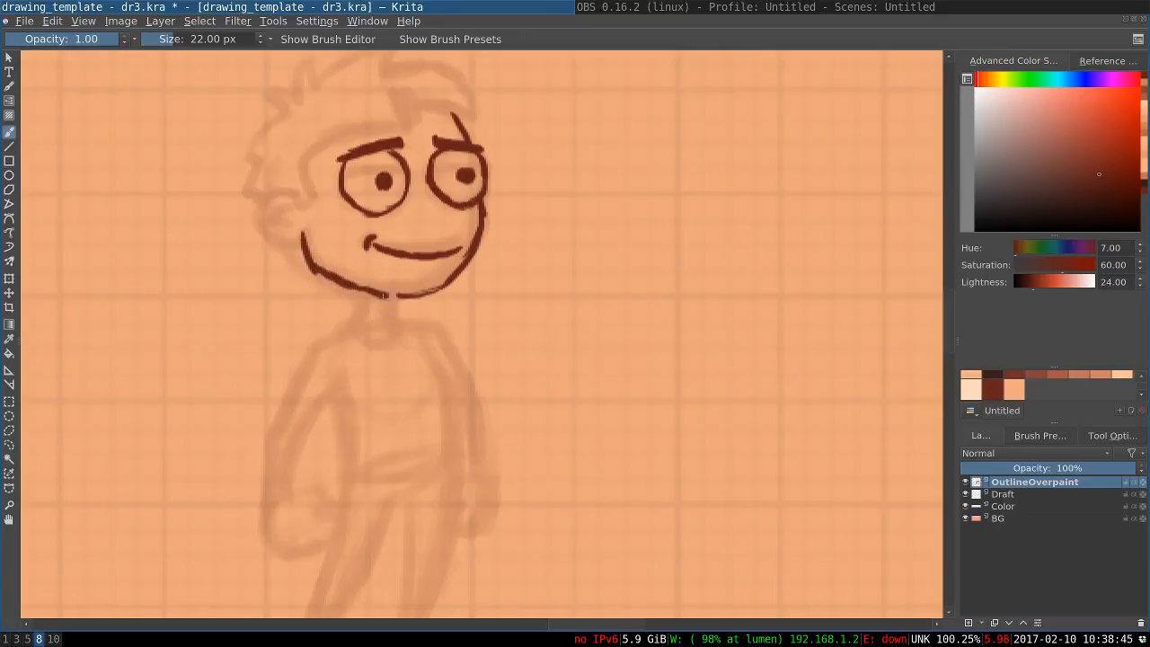
pyautogui.hotkey('ctrl', 'z')
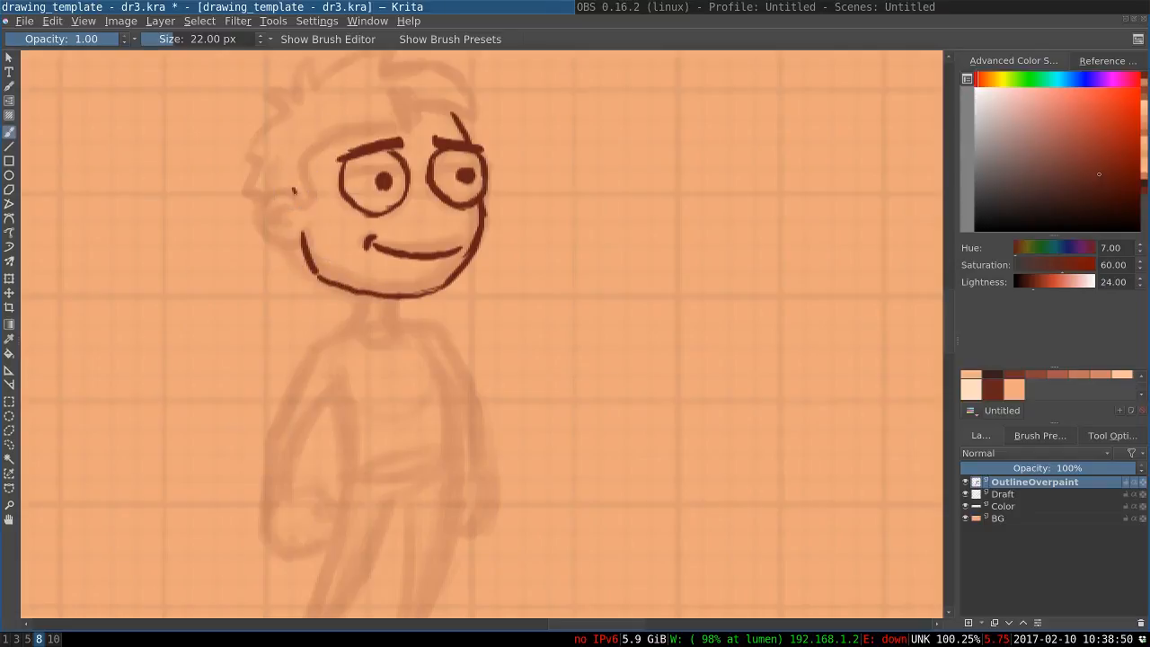
# Ink the ear's round outline and its small inner fold lines
pyautogui.moveTo(294, 190)
pyautogui.mouseDown()
pyautogui.moveTo(263, 223)
pyautogui.moveTo(257, 213)
pyautogui.moveTo(271, 247)
pyautogui.mouseUp()
pyautogui.hotkey('ctrl', 'z')
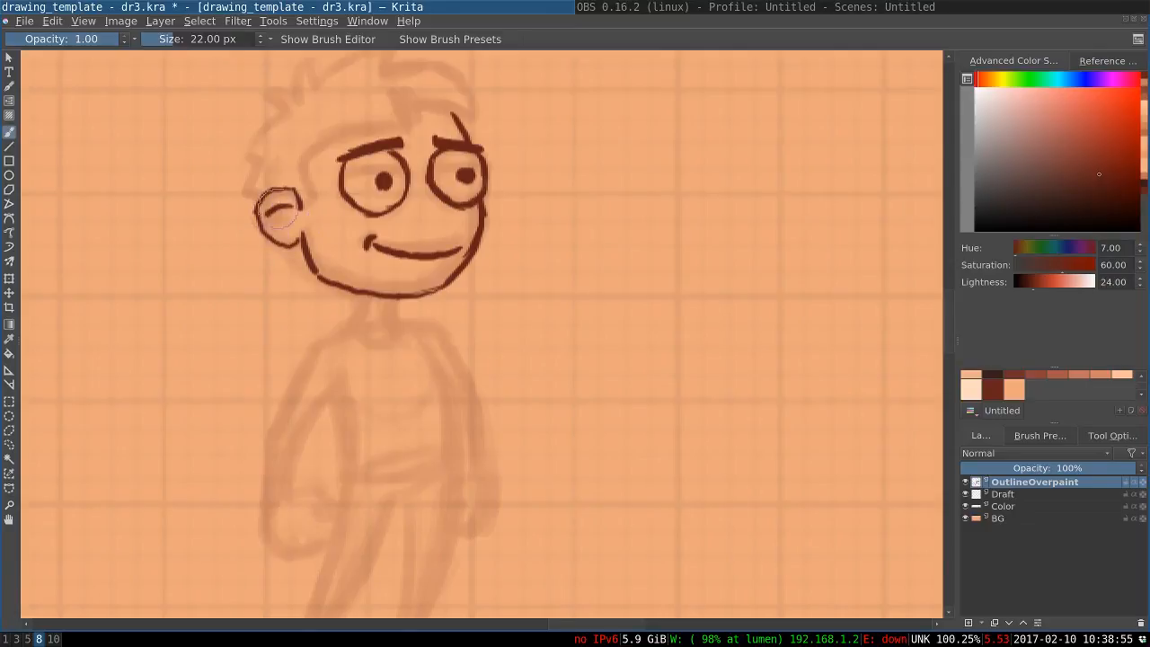
pyautogui.moveTo(276, 211); pyautogui.dragTo(282, 226)
# Ink the sideburn and hairline across the forehead, and the swept fringe above the far eyebrow
pyautogui.moveTo(302, 153); pyautogui.dragTo(313, 201)
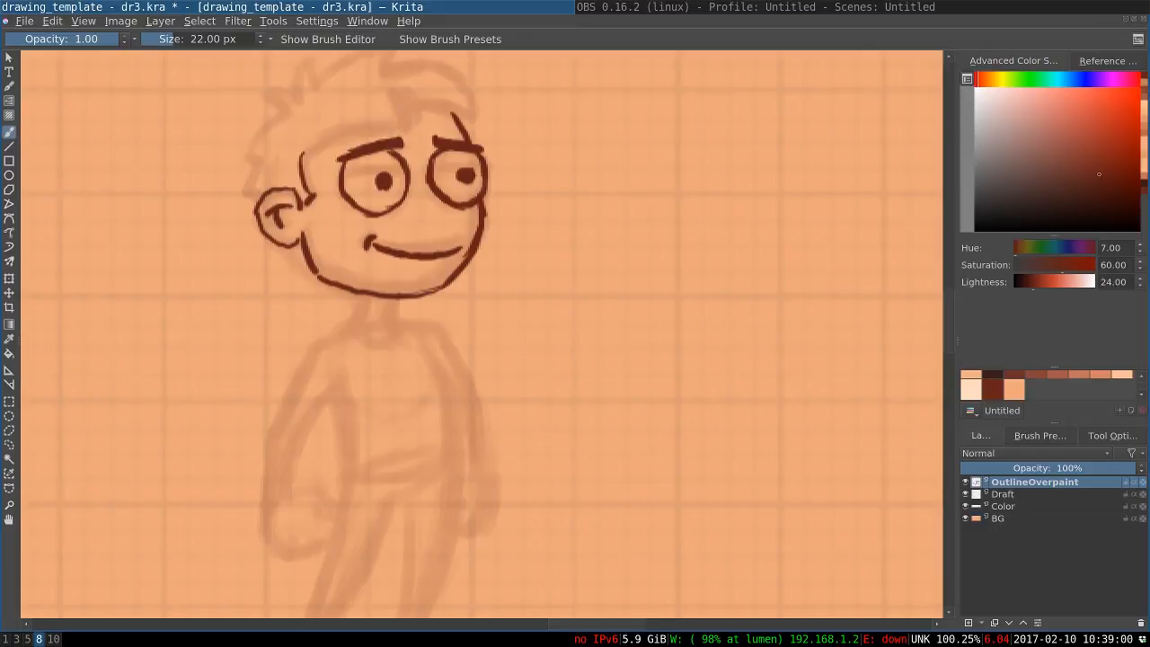
pyautogui.moveTo(391, 127); pyautogui.dragTo(304, 161)
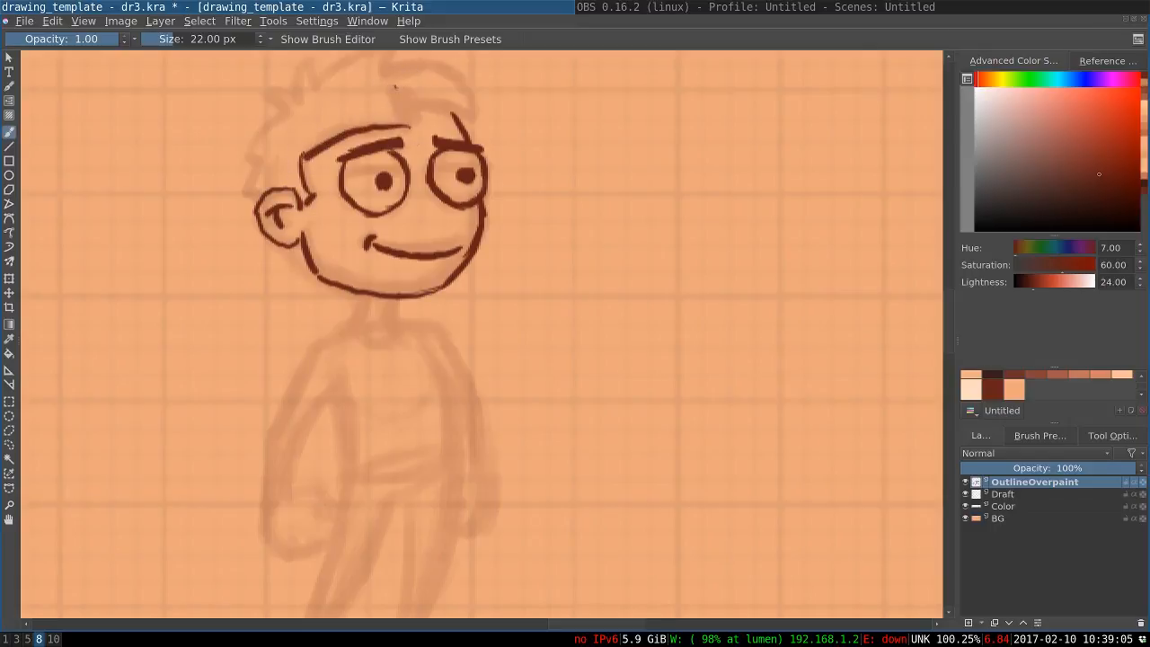
pyautogui.moveTo(395, 88)
pyautogui.mouseDown()
pyautogui.moveTo(407, 133)
pyautogui.moveTo(409, 106)
pyautogui.mouseUp()
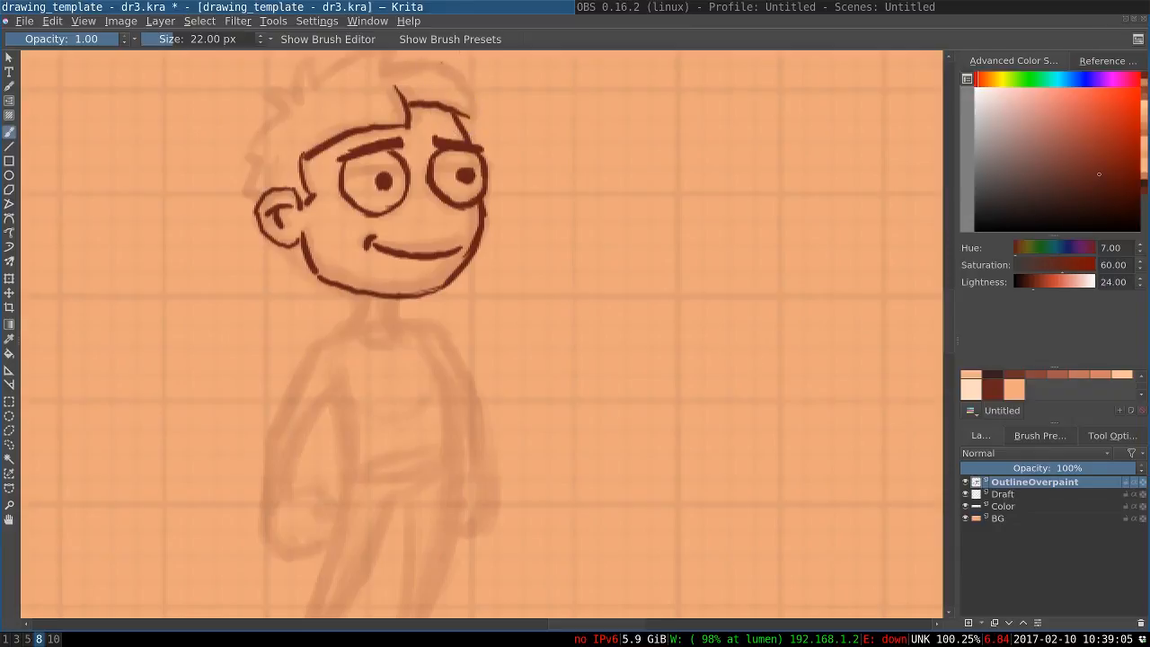
pyautogui.moveTo(442, 61)
pyautogui.mouseDown()
pyautogui.moveTo(471, 118)
pyautogui.moveTo(453, 143)
pyautogui.mouseUp()
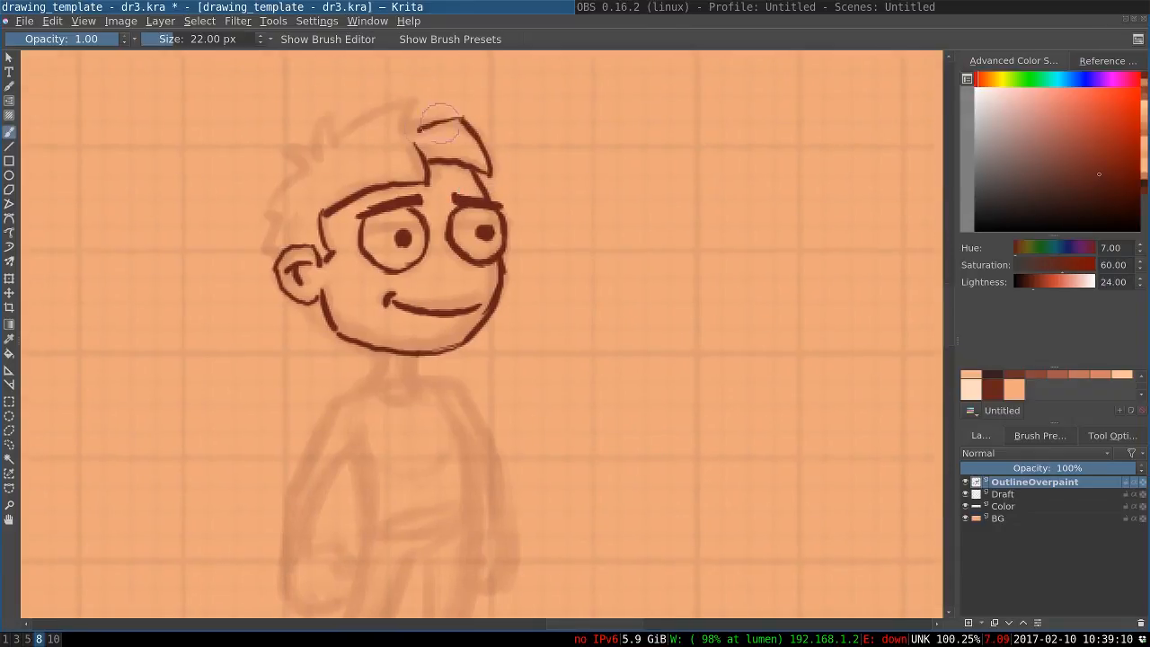
# Ink the hair's upper contour with its front tuft and the spikes running down the back to the ear
pyautogui.hotkey('ctrl', 'z')
pyautogui.moveTo(419, 96)
pyautogui.mouseDown()
pyautogui.moveTo(408, 131)
pyautogui.moveTo(370, 110)
pyautogui.mouseUp()
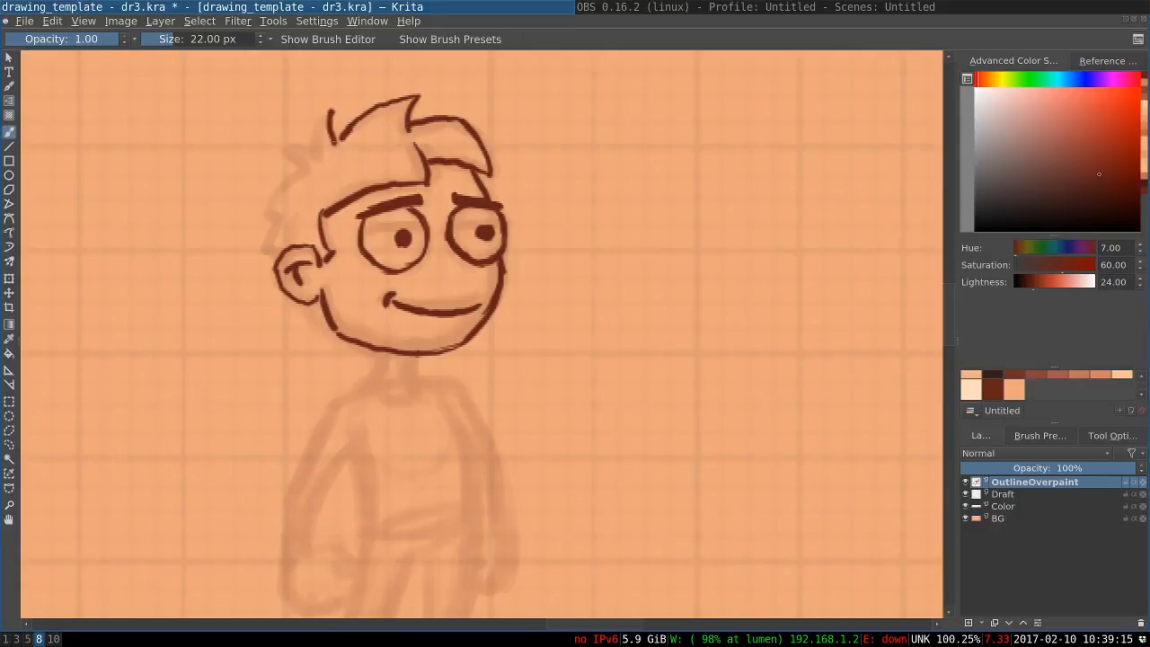
pyautogui.moveTo(329, 111); pyautogui.dragTo(317, 159)
pyautogui.hotkey('ctrl', 'z')
pyautogui.moveTo(332, 109)
pyautogui.mouseDown()
pyautogui.moveTo(319, 158)
pyautogui.moveTo(291, 147)
pyautogui.moveTo(307, 173)
pyautogui.moveTo(267, 212)
pyautogui.moveTo(278, 219)
pyautogui.moveTo(265, 249)
pyautogui.mouseUp()
pyautogui.hotkey('ctrl', 'z')
pyautogui.hotkey('ctrl', 'z')
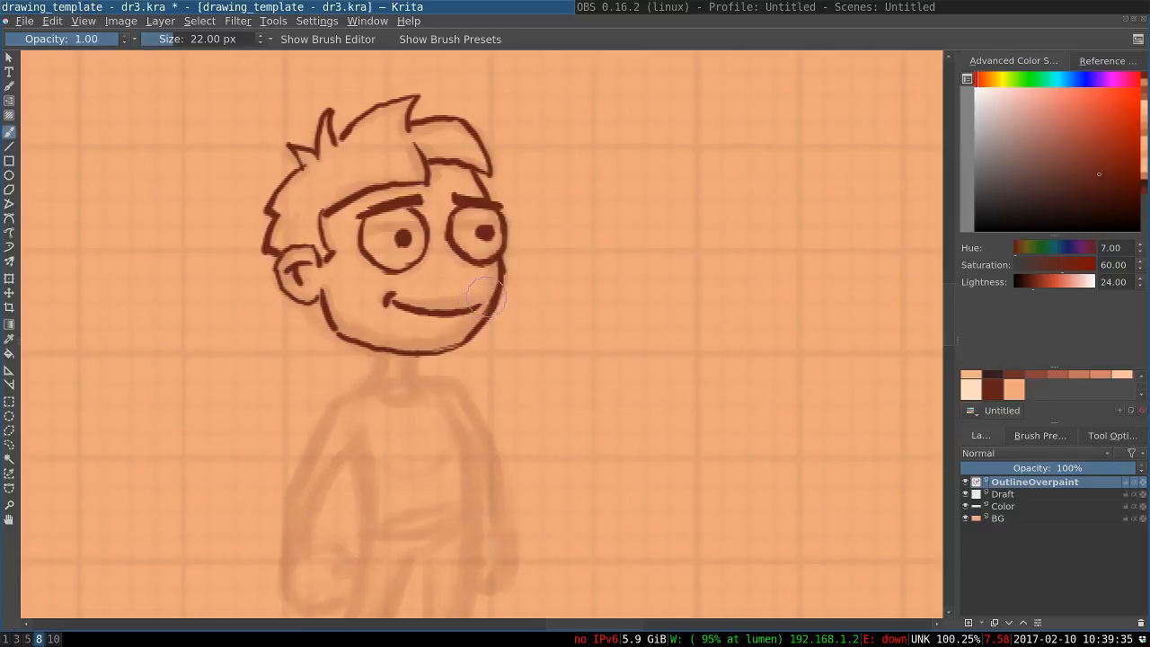
# Ink the neck with its curved collar and the short shoulder lines on both sides
pyautogui.moveTo(469, 286)
pyautogui.mouseDown()
pyautogui.moveTo(471, 80)
pyautogui.moveTo(478, 108)
pyautogui.mouseUp()
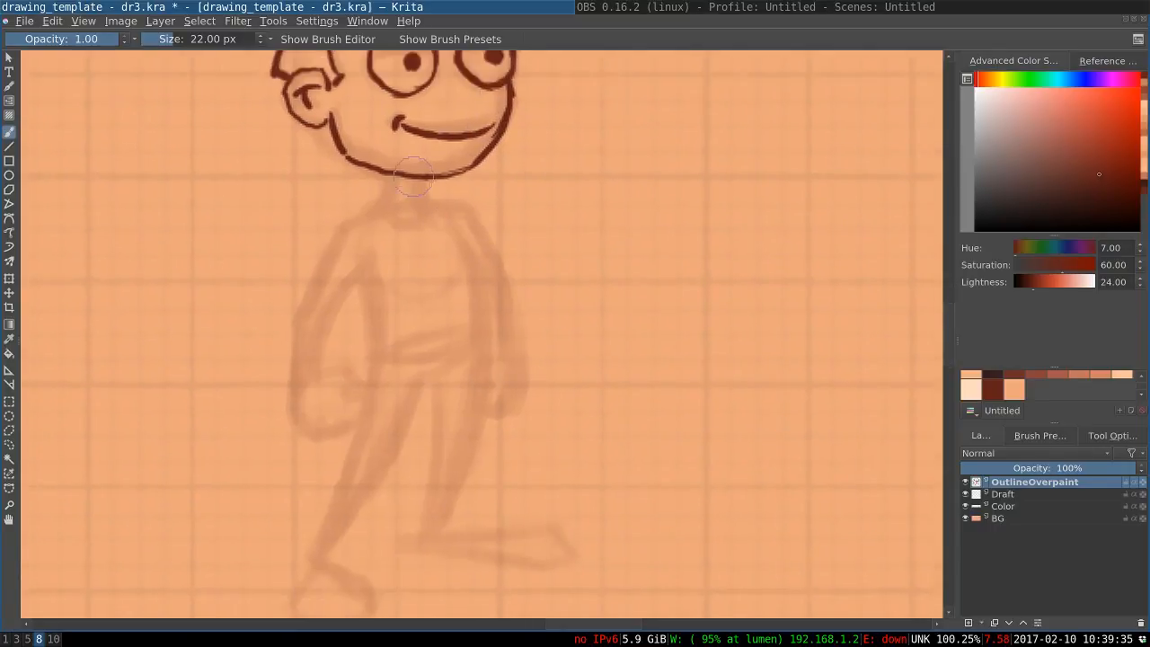
pyautogui.moveTo(419, 180)
pyautogui.mouseDown()
pyautogui.moveTo(426, 205)
pyautogui.moveTo(384, 205)
pyautogui.mouseUp()
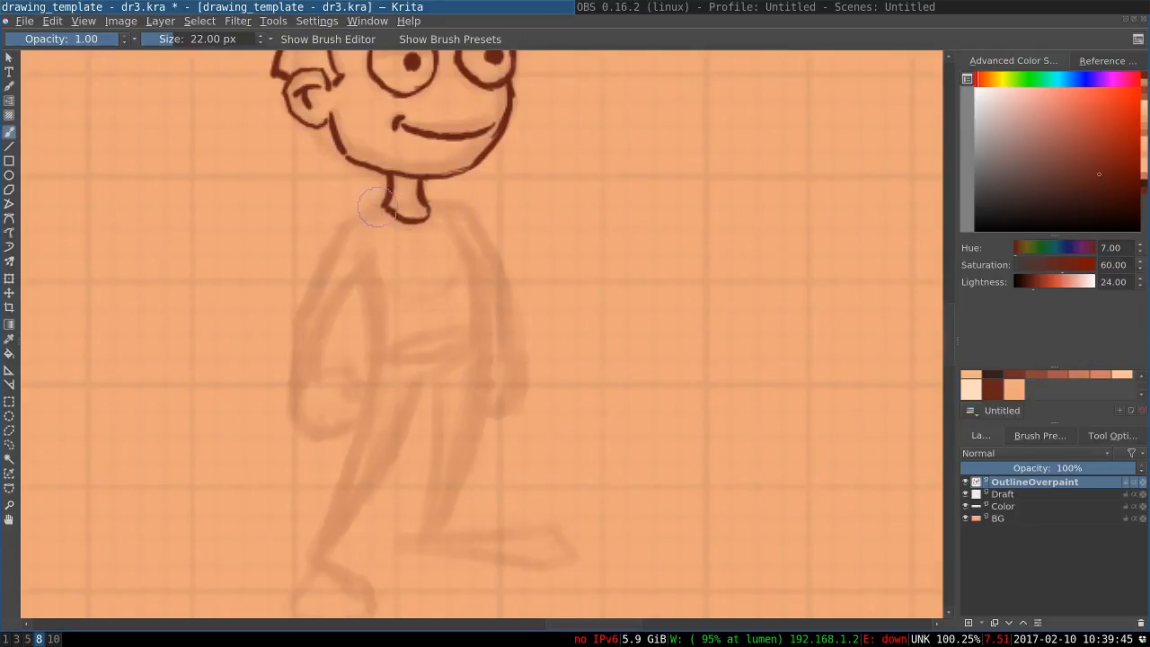
pyautogui.moveTo(385, 212); pyautogui.dragTo(348, 222)
pyautogui.moveTo(446, 203); pyautogui.dragTo(462, 208)
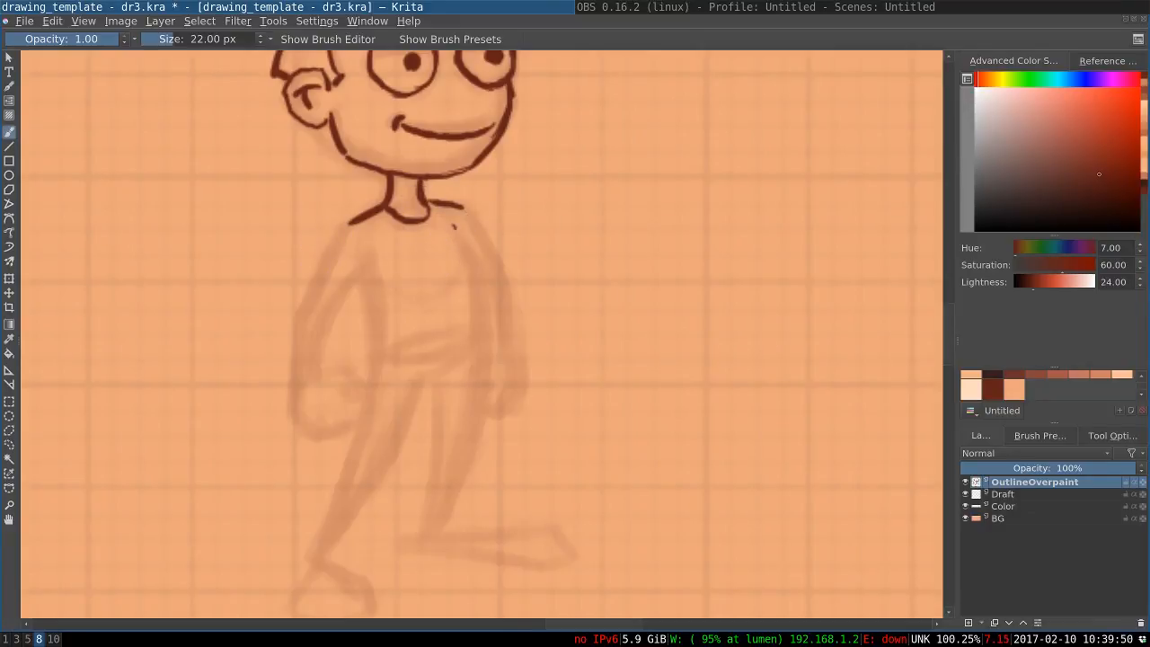
# Ink the front torso line curving from below the far shoulder down to the hip
pyautogui.moveTo(453, 227); pyautogui.dragTo(480, 314)
pyautogui.hotkey('ctrl', 'z')
pyautogui.moveTo(469, 258); pyautogui.dragTo(488, 360)
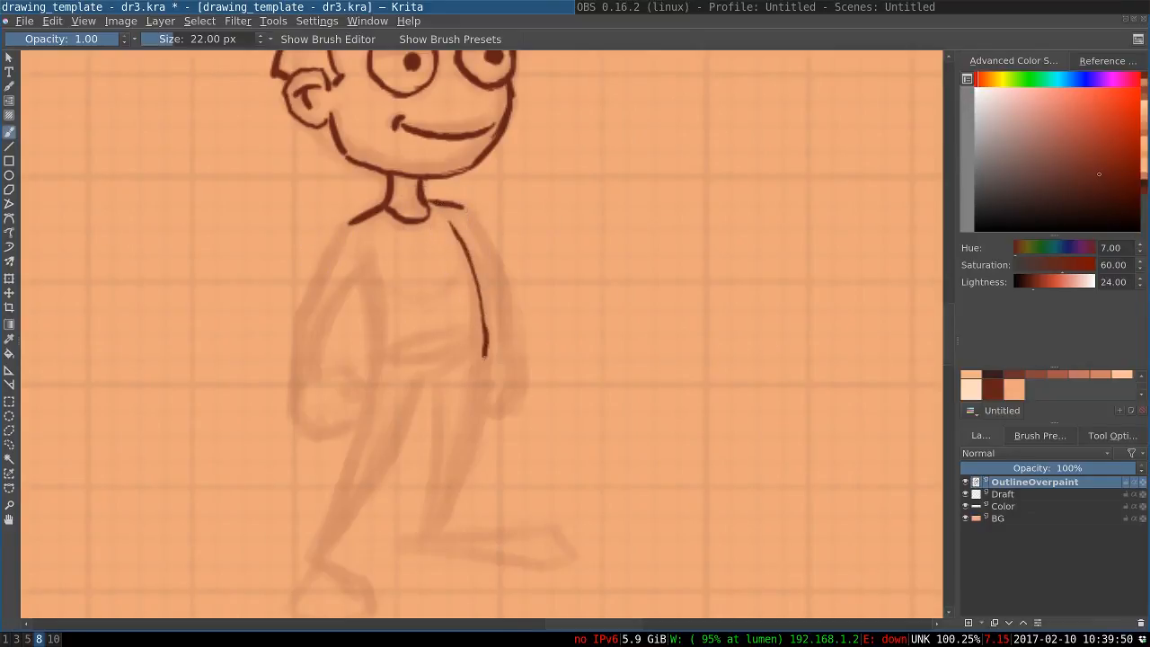
pyautogui.hotkey('ctrl', 'z')
pyautogui.moveTo(451, 225)
pyautogui.mouseDown()
pyautogui.moveTo(477, 304)
pyautogui.moveTo(453, 227)
pyautogui.moveTo(476, 270)
pyautogui.moveTo(485, 336)
pyautogui.mouseUp()
pyautogui.hotkey('ctrl', 'z')
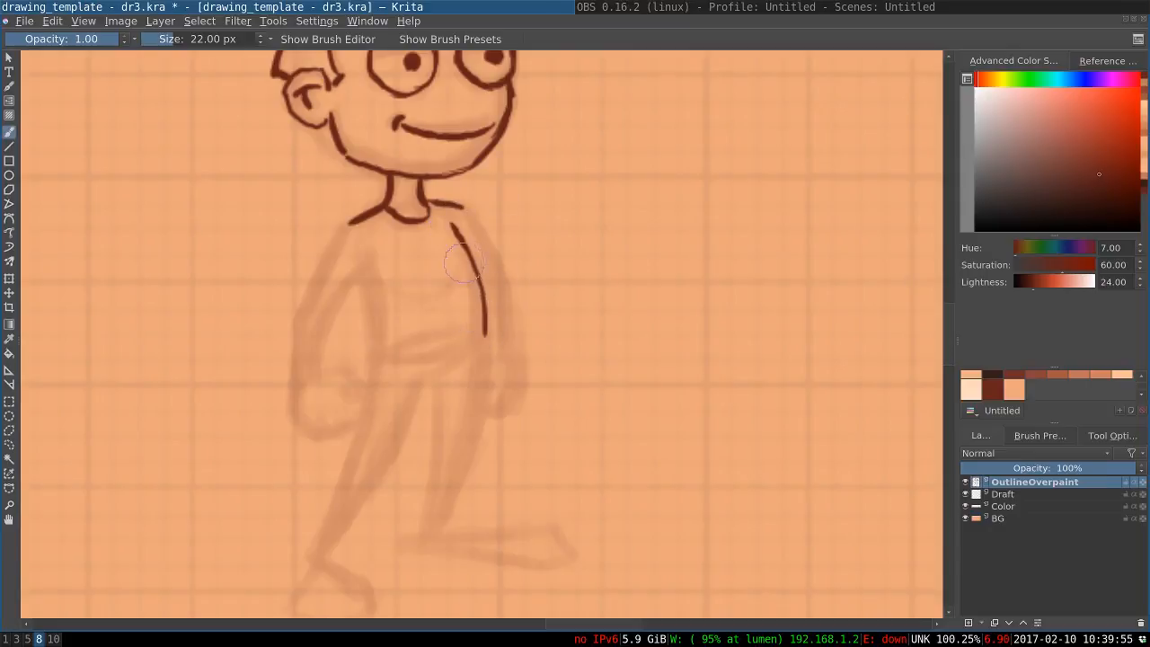
pyautogui.moveTo(466, 247)
pyautogui.mouseDown()
pyautogui.moveTo(485, 335)
pyautogui.moveTo(467, 412)
pyautogui.mouseUp()
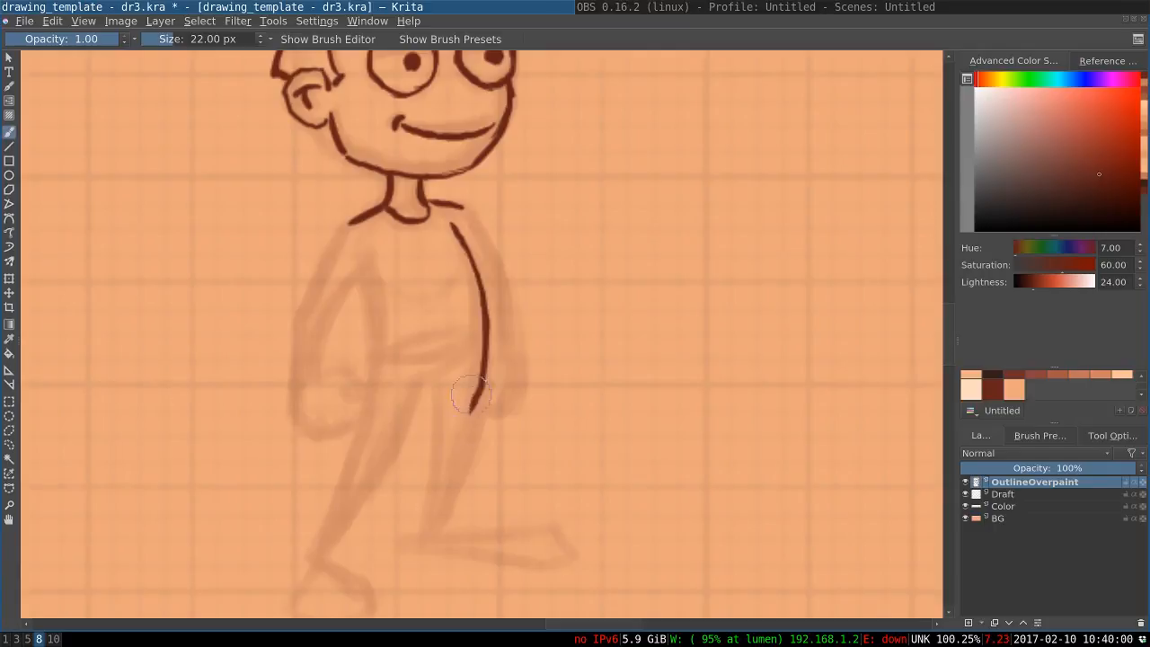
# Continue the front body line from the belly down the leading leg to the ankle
pyautogui.hotkey('ctrl', 'z')
pyautogui.moveTo(483, 308)
pyautogui.mouseDown()
pyautogui.moveTo(471, 425)
pyautogui.moveTo(477, 417)
pyautogui.moveTo(445, 515)
pyautogui.mouseUp()
pyautogui.moveTo(467, 449); pyautogui.dragTo(446, 512)
pyautogui.hotkey('ctrl', 'z')
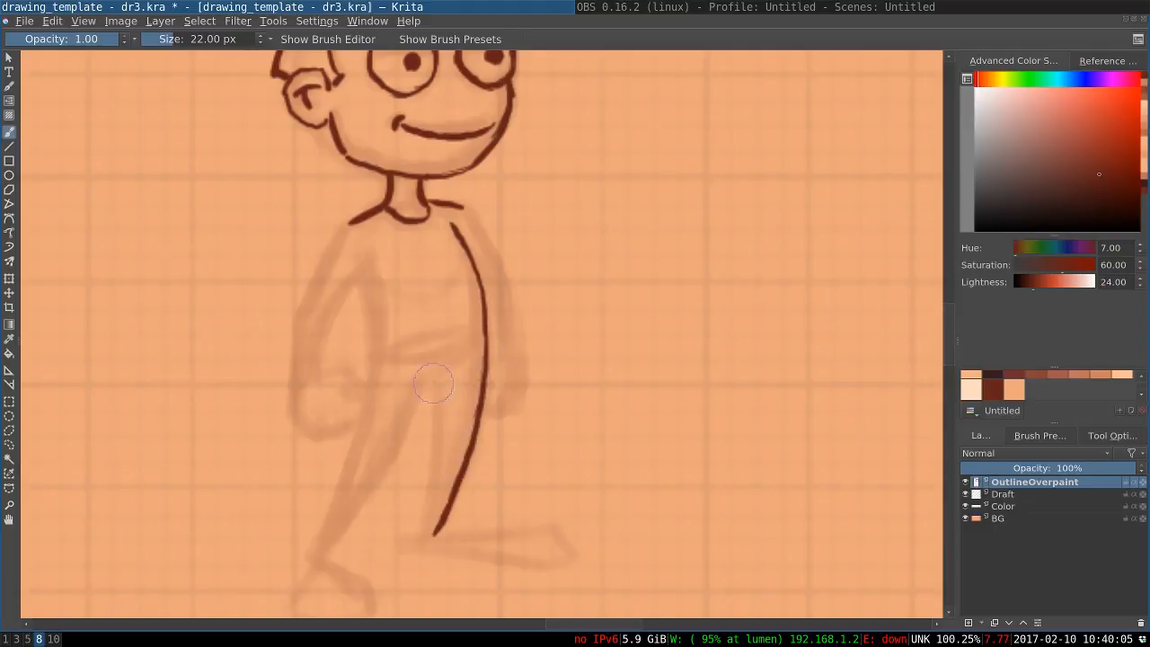
# Ink the leading leg's inner edge from the crotch down to the ankle and thicken its lower part
pyautogui.moveTo(440, 374); pyautogui.dragTo(435, 493)
pyautogui.hotkey('ctrl', 'z')
pyautogui.moveTo(439, 370); pyautogui.dragTo(432, 528)
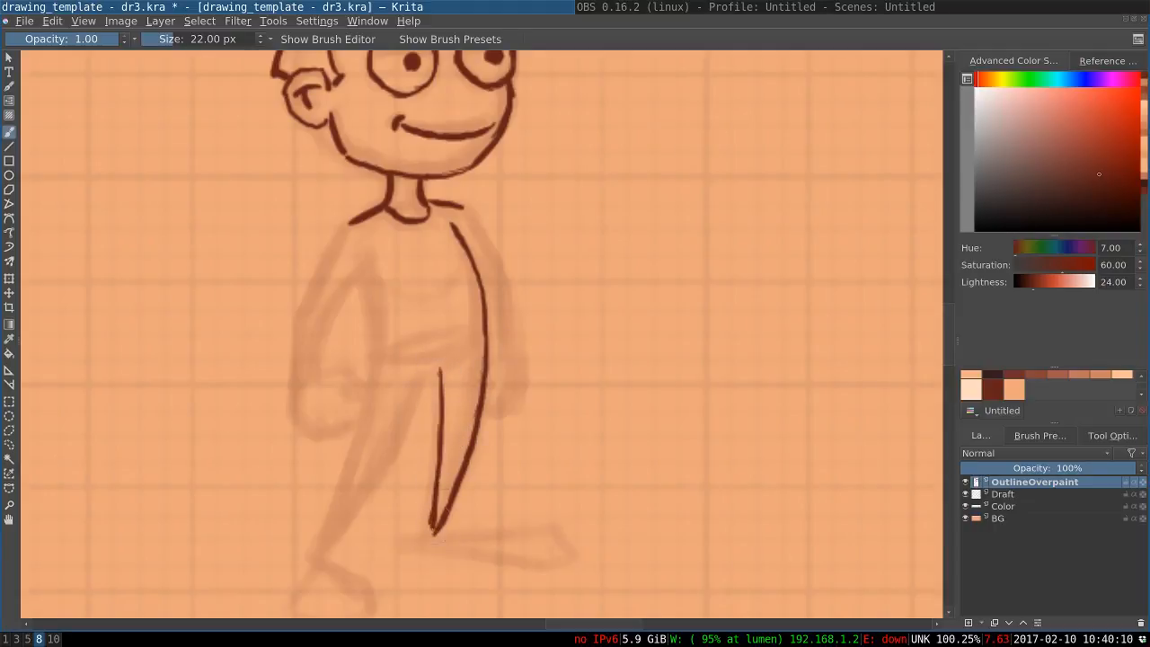
pyautogui.hotkey('ctrl', 'z')
pyautogui.hotkey('ctrl', 'z')
pyautogui.moveTo(451, 366); pyautogui.dragTo(444, 458)
pyautogui.hotkey('ctrl', 'z')
pyautogui.moveTo(454, 388); pyautogui.dragTo(441, 477)
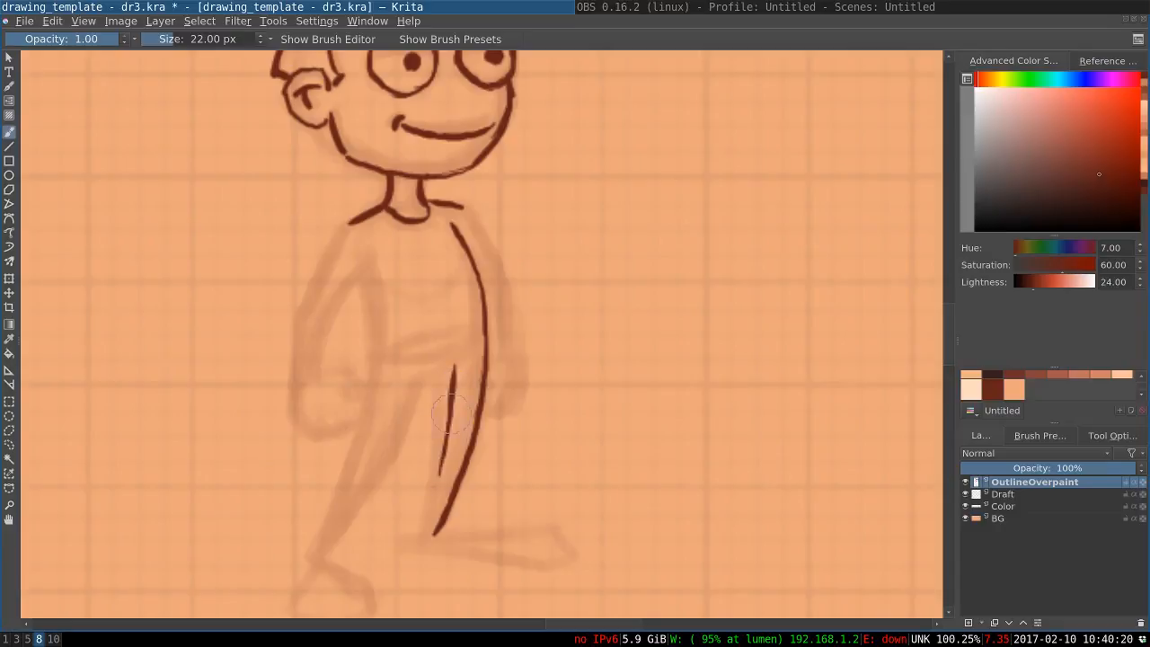
pyautogui.moveTo(450, 408); pyautogui.dragTo(433, 513)
pyautogui.moveTo(438, 472); pyautogui.dragTo(428, 531)
pyautogui.moveTo(440, 437); pyautogui.dragTo(429, 532)
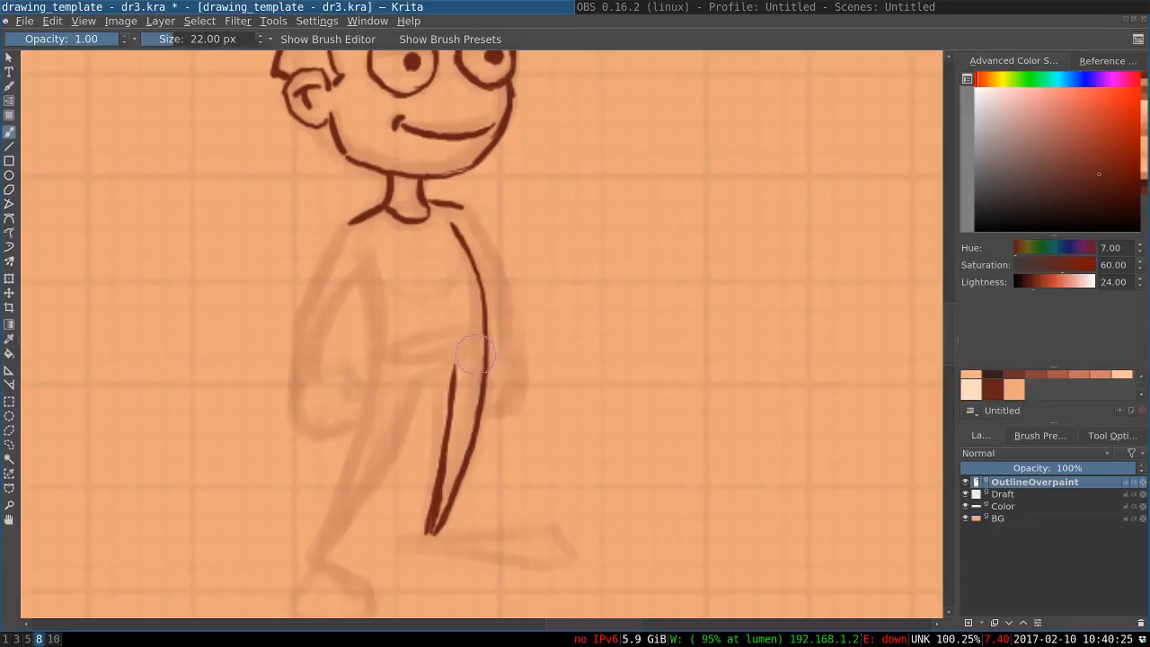
# Ink the waistline, crotch curve and trailing leg's outer edge, raising the brush size to 30 px
pyautogui.moveTo(486, 333)
pyautogui.mouseDown()
pyautogui.moveTo(419, 358)
pyautogui.moveTo(378, 357)
pyautogui.mouseUp()
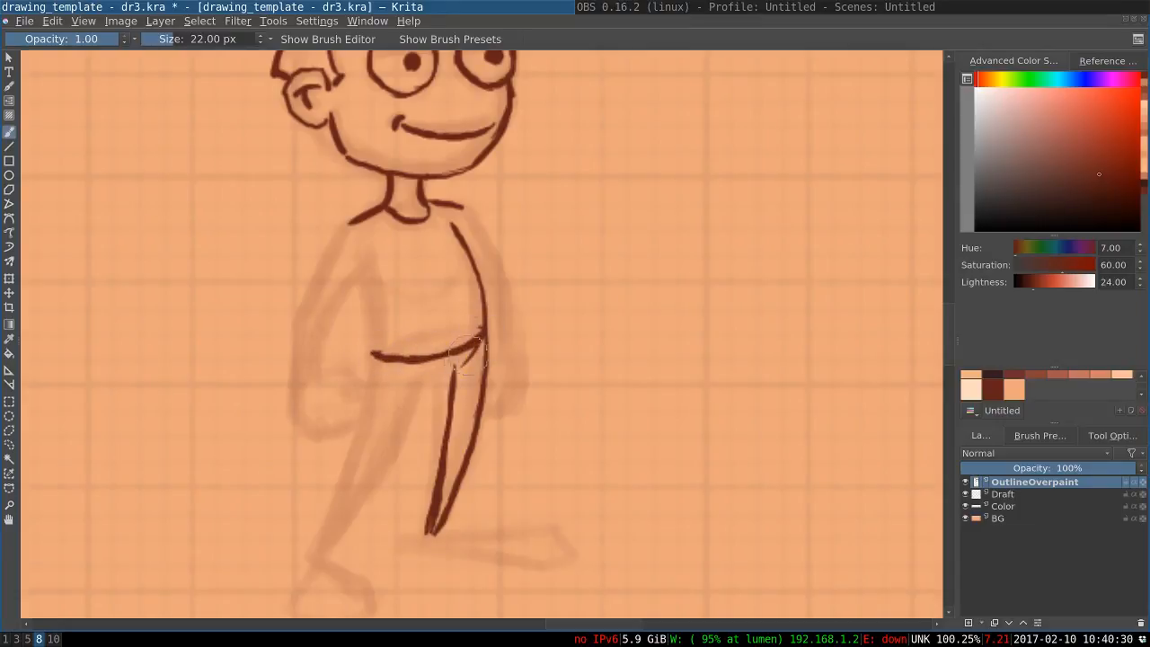
pyautogui.hotkey('ctrl', 'z')
pyautogui.press(']')
pyautogui.press(']')
pyautogui.press(']')
pyautogui.moveTo(472, 356)
pyautogui.mouseDown()
pyautogui.moveTo(363, 417)
pyautogui.moveTo(324, 532)
pyautogui.mouseUp()
pyautogui.press(']')
pyautogui.press(']')
pyautogui.press('[')
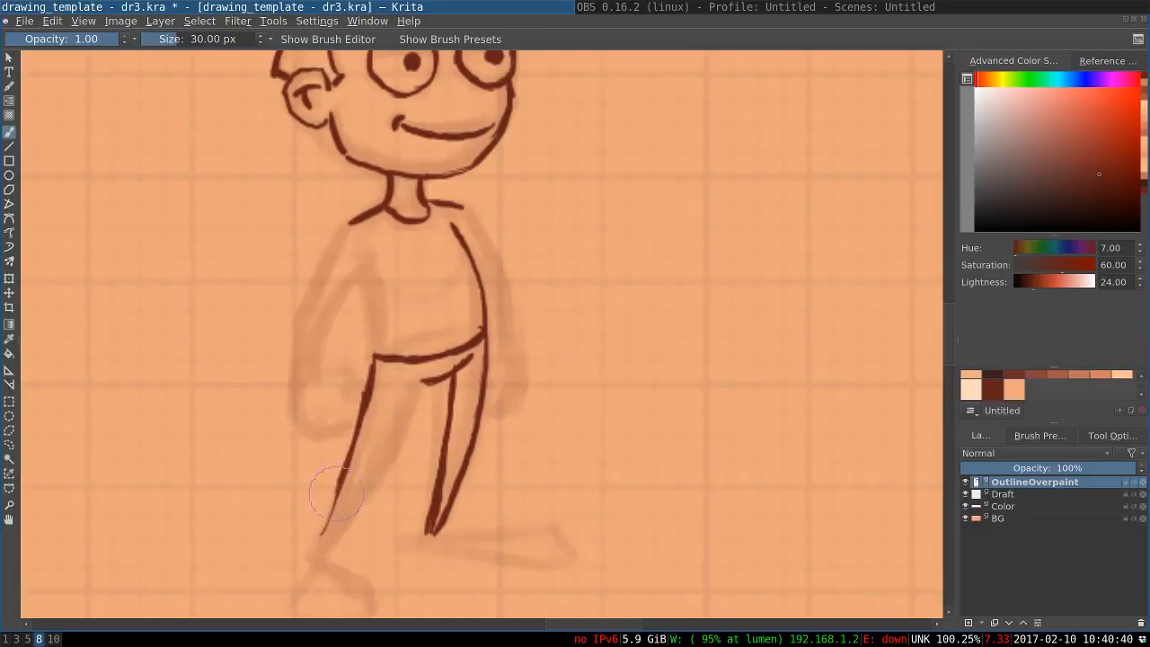
# Finish the trailing leg by inking its inner edge to the ankle and joining the crotch line between the legs
pyautogui.moveTo(337, 493); pyautogui.dragTo(317, 543)
pyautogui.moveTo(406, 376); pyautogui.dragTo(354, 495)
pyautogui.moveTo(382, 451); pyautogui.dragTo(322, 545)
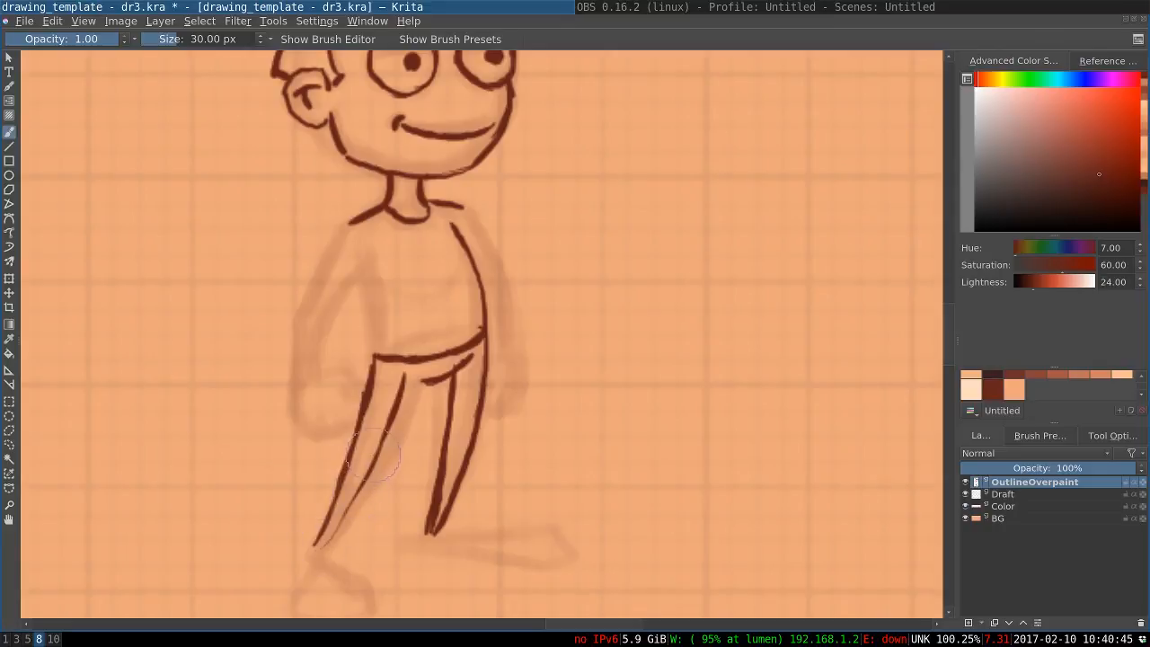
pyautogui.moveTo(375, 455); pyautogui.dragTo(343, 517)
pyautogui.hotkey('ctrl', 'z')
pyautogui.moveTo(387, 424); pyautogui.dragTo(329, 544)
pyautogui.hotkey('ctrl', 'z')
pyautogui.moveTo(351, 497); pyautogui.dragTo(325, 544)
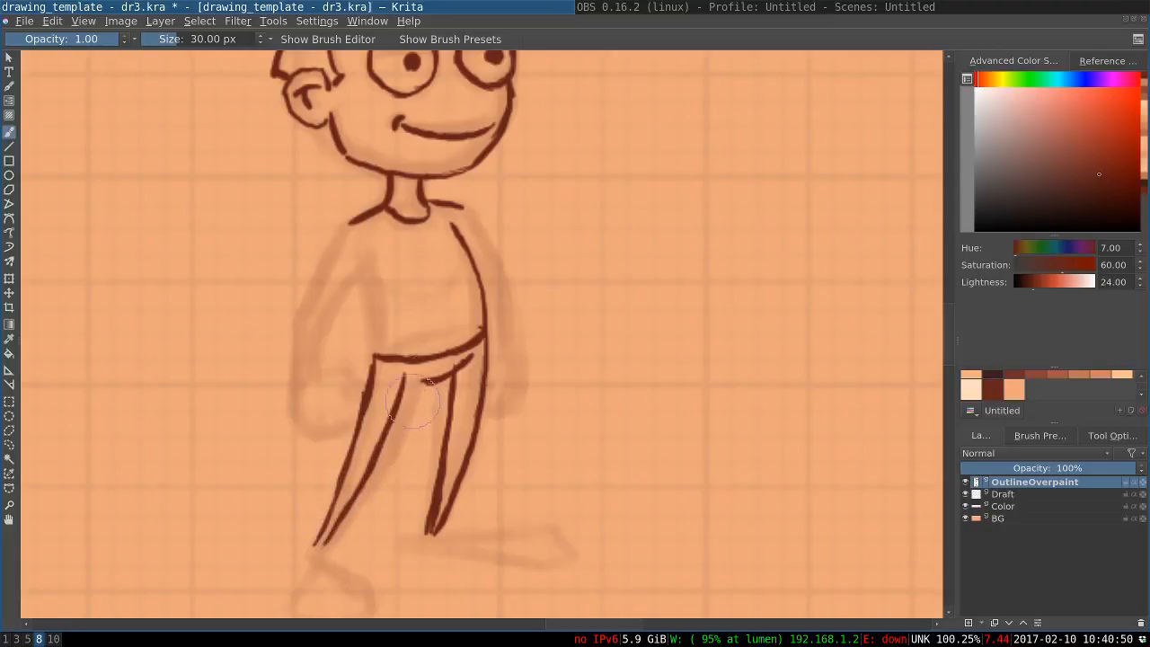
pyautogui.moveTo(415, 381); pyautogui.dragTo(458, 370)
# Ink the rear torso line from the armpit down past the waist into the trailing leg
pyautogui.moveTo(439, 288)
pyautogui.mouseDown()
pyautogui.moveTo(443, 336)
pyautogui.moveTo(459, 319)
pyautogui.mouseUp()
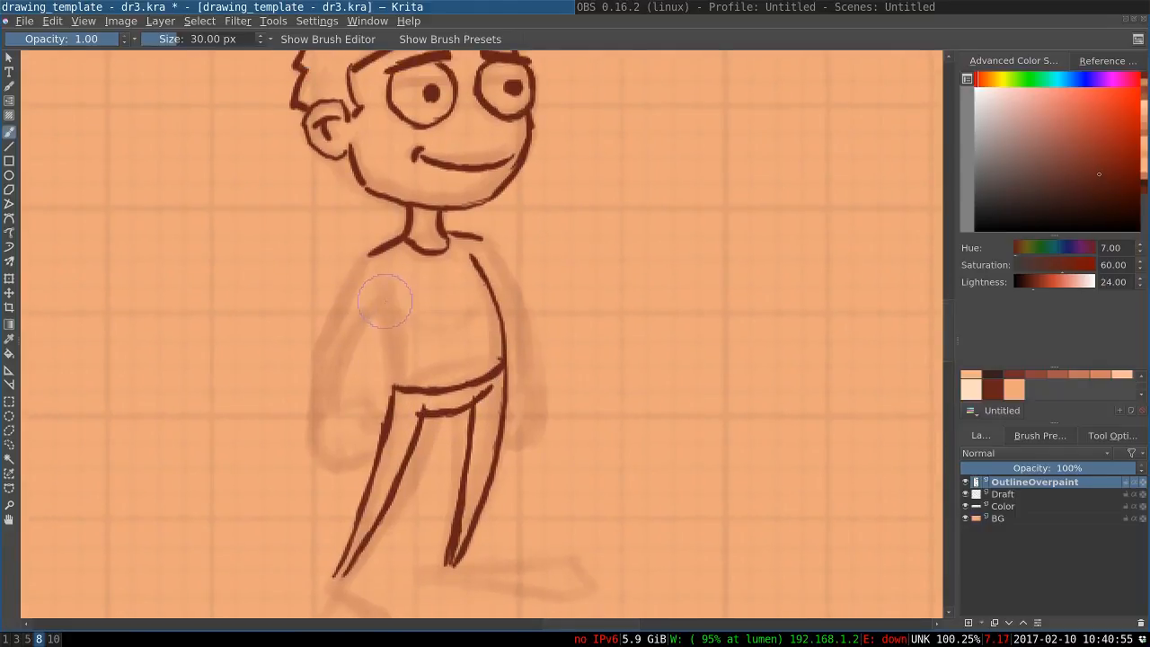
pyautogui.moveTo(384, 300); pyautogui.dragTo(395, 363)
pyautogui.hotkey('ctrl', 'z')
pyautogui.moveTo(381, 296); pyautogui.dragTo(394, 389)
pyautogui.hotkey('ctrl', 'z')
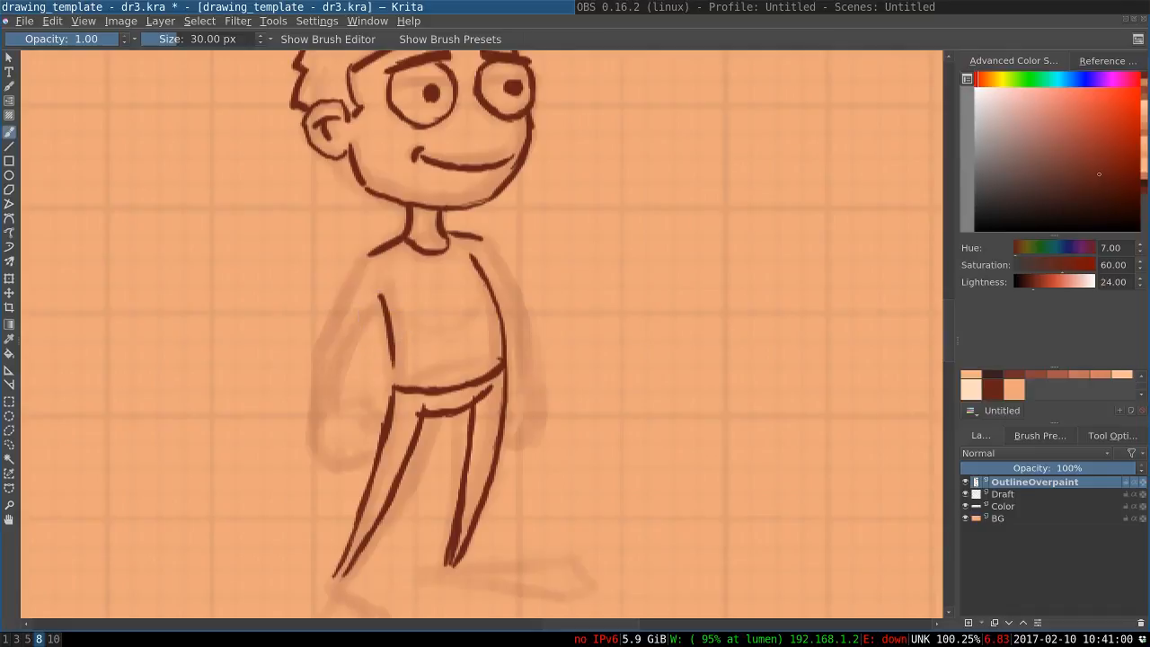
pyautogui.hotkey('ctrl', 'z')
pyautogui.moveTo(385, 296); pyautogui.dragTo(393, 390)
pyautogui.hotkey('ctrl', 'z')
pyautogui.moveTo(392, 335); pyautogui.dragTo(388, 408)
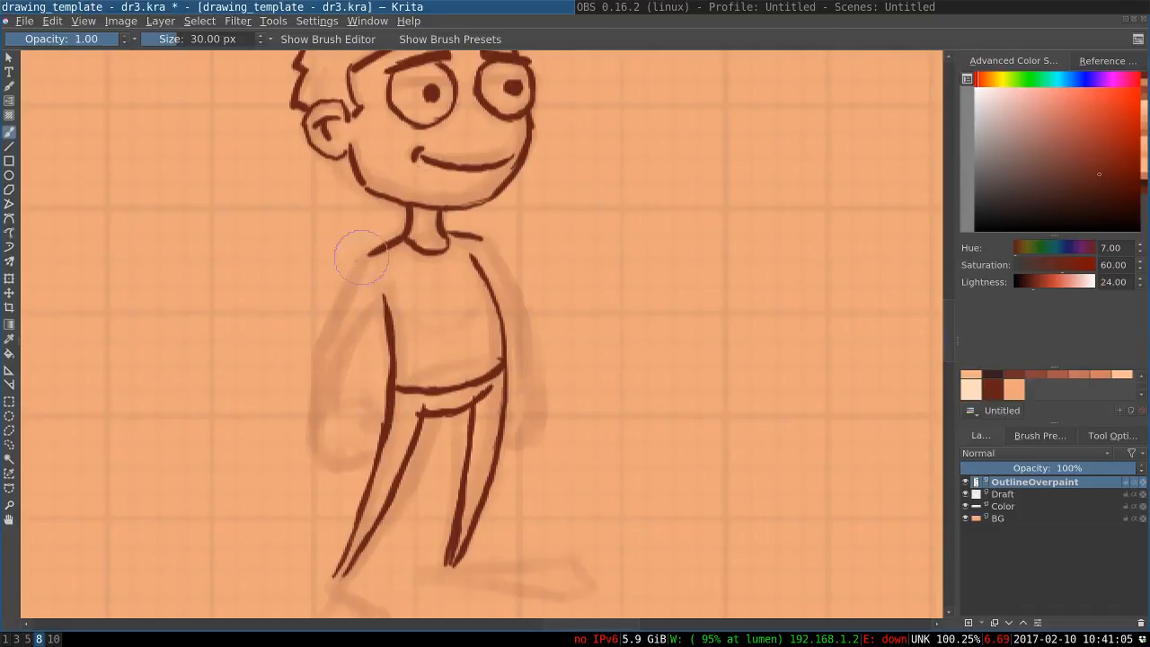
pyautogui.scroll(-3, 363, 259)
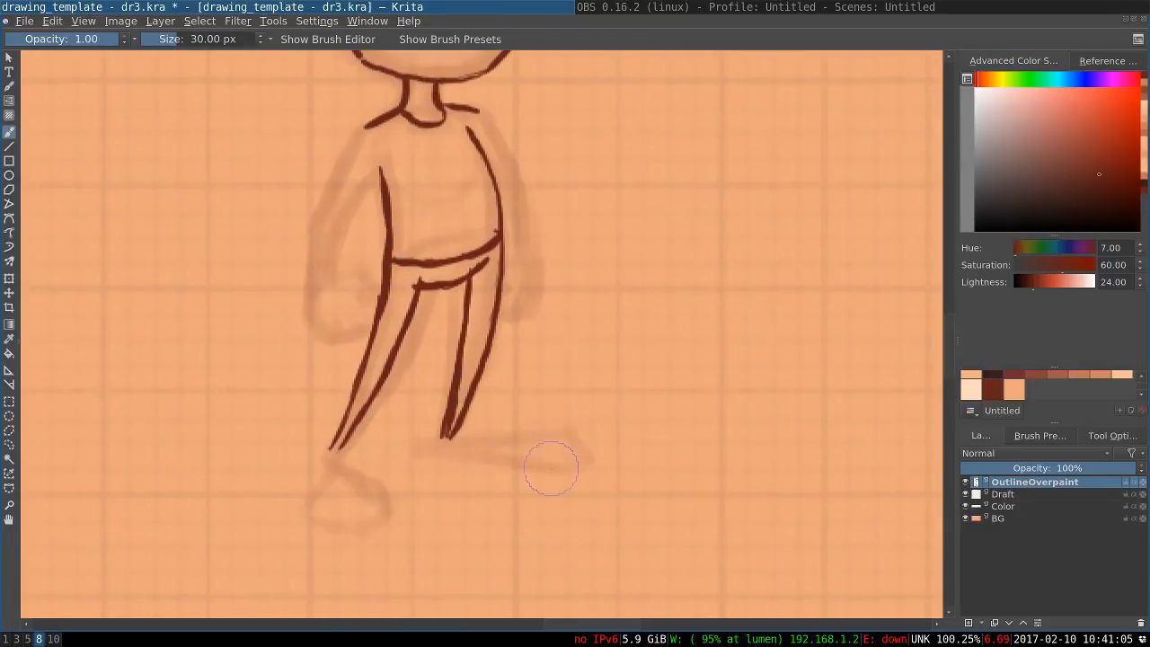
# Ink the outline of the foot facing forward, from the ankle along sole and instep to the angular toe
pyautogui.moveTo(560, 472); pyautogui.dragTo(440, 443)
pyautogui.hotkey('ctrl', 'z')
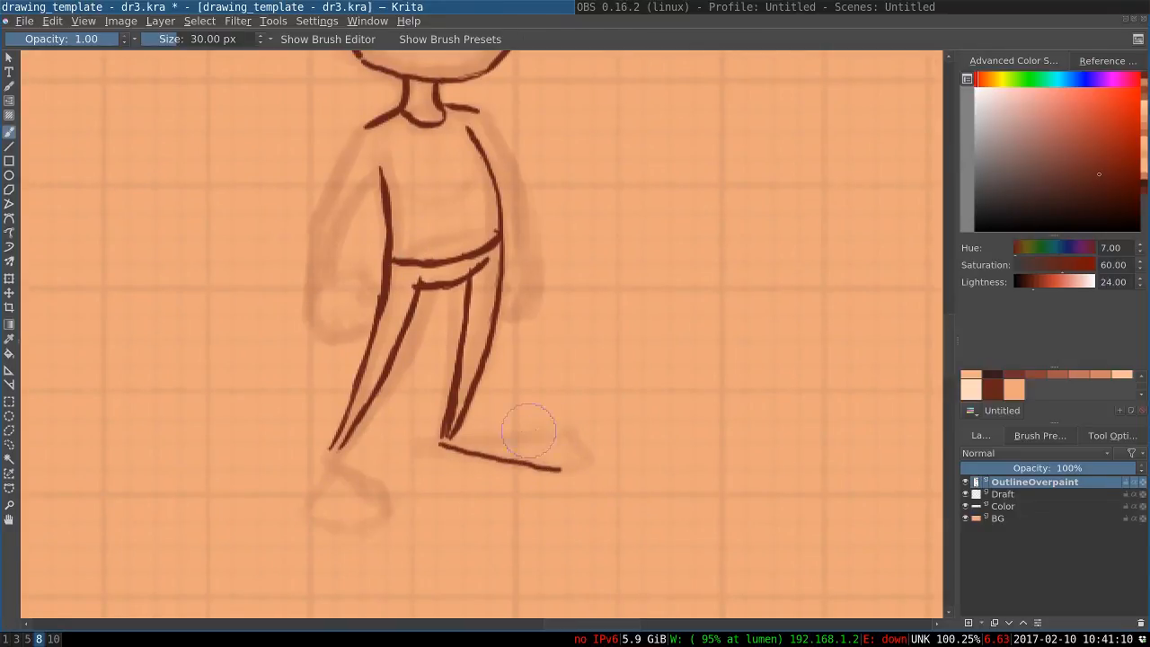
pyautogui.moveTo(569, 431); pyautogui.dragTo(483, 436)
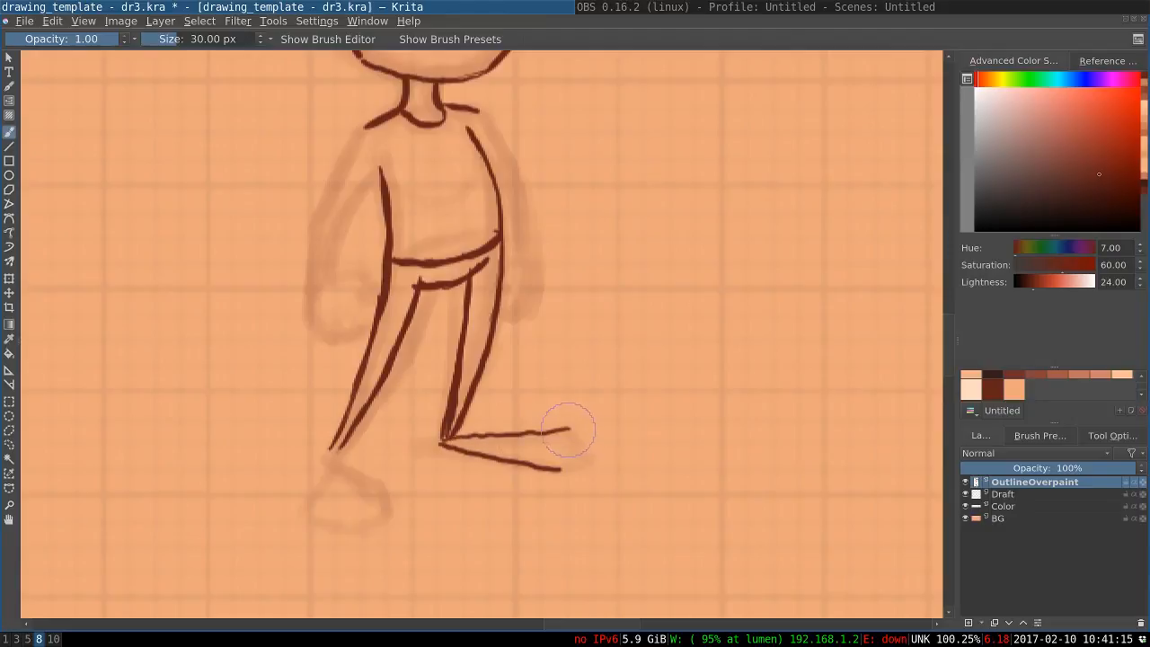
pyautogui.moveTo(590, 454); pyautogui.dragTo(560, 469)
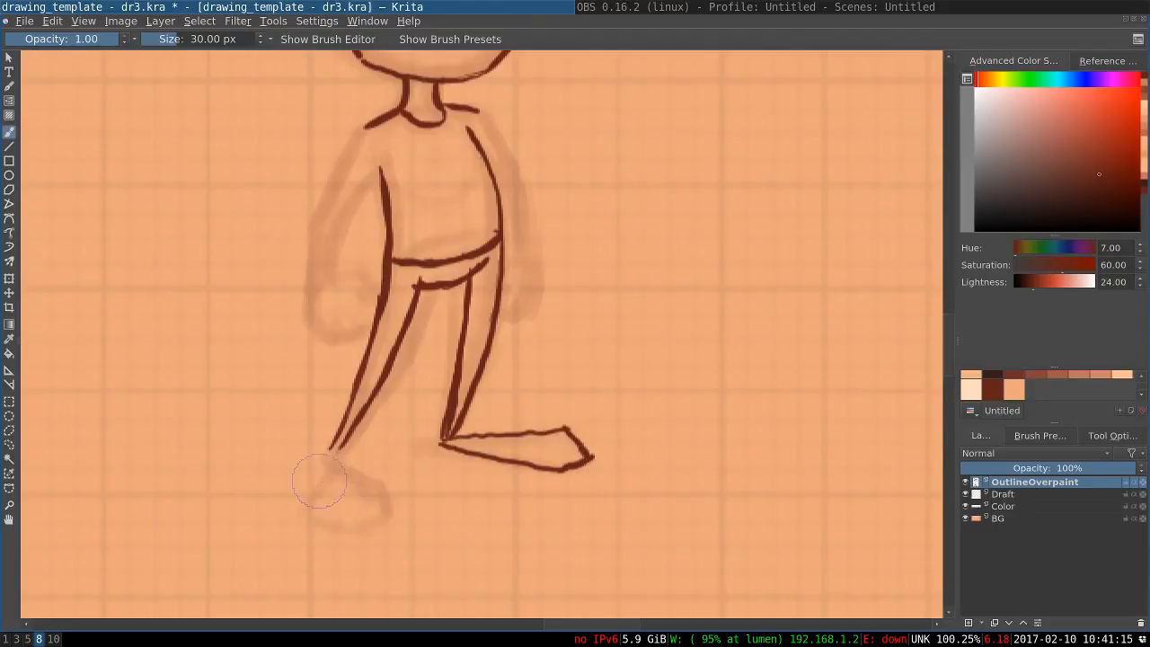
# Ink the other foot's outline from the ankle down around the blocky toe and back along the heel
pyautogui.moveTo(334, 455); pyautogui.dragTo(370, 480)
pyautogui.hotkey('ctrl', 'z')
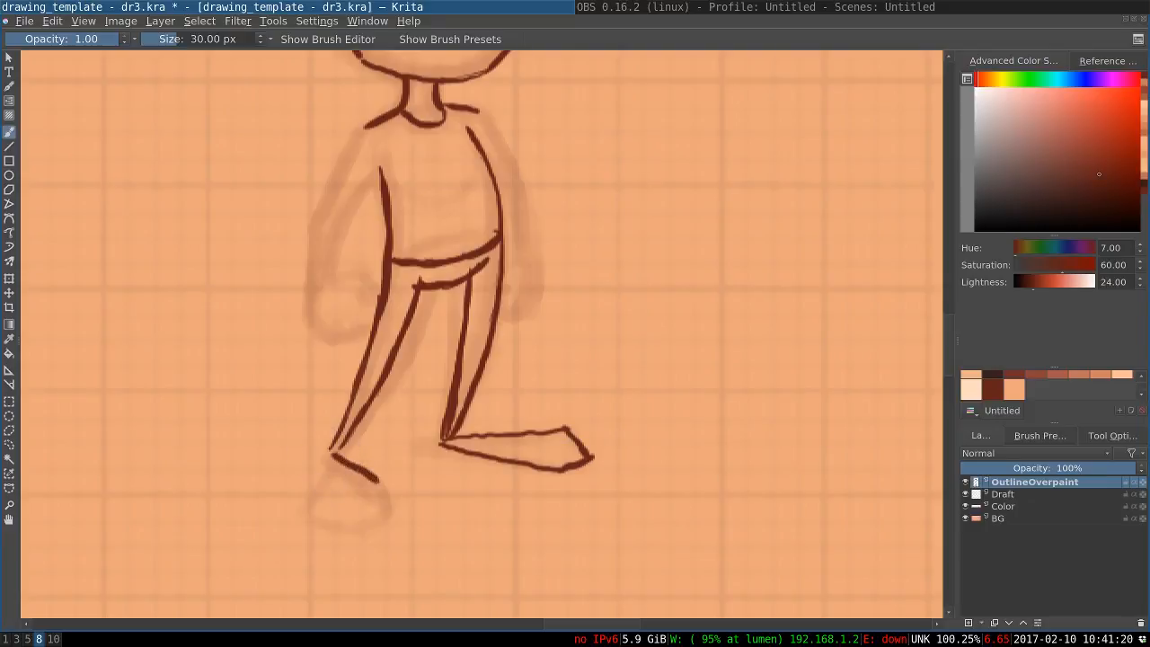
pyautogui.moveTo(379, 478)
pyautogui.mouseDown()
pyautogui.moveTo(387, 504)
pyautogui.moveTo(362, 529)
pyautogui.mouseUp()
pyautogui.hotkey('ctrl', 'z')
pyautogui.moveTo(332, 455); pyautogui.dragTo(315, 489)
pyautogui.hotkey('ctrl', 'z')
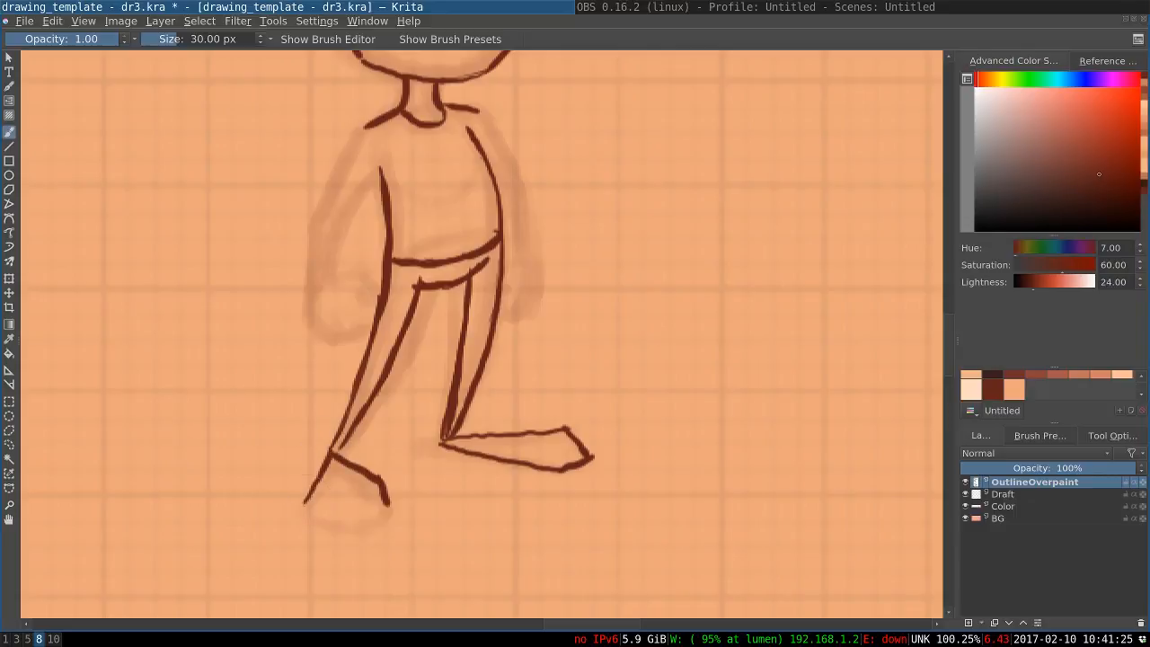
pyautogui.moveTo(388, 505)
pyautogui.mouseDown()
pyautogui.moveTo(349, 528)
pyautogui.moveTo(334, 519)
pyautogui.mouseUp()
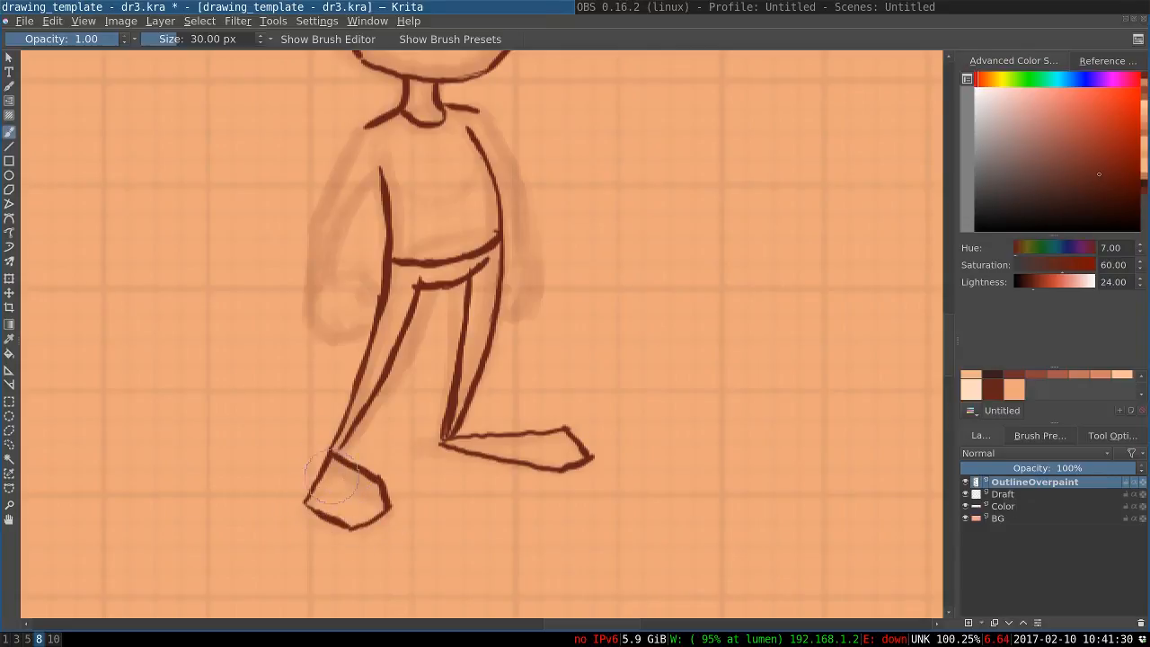
# Ink the near arm's outer edge from the shoulder past the elbow to the wrist, redoing strokes until it follows the sketch
pyautogui.scroll(3, 430, 315)
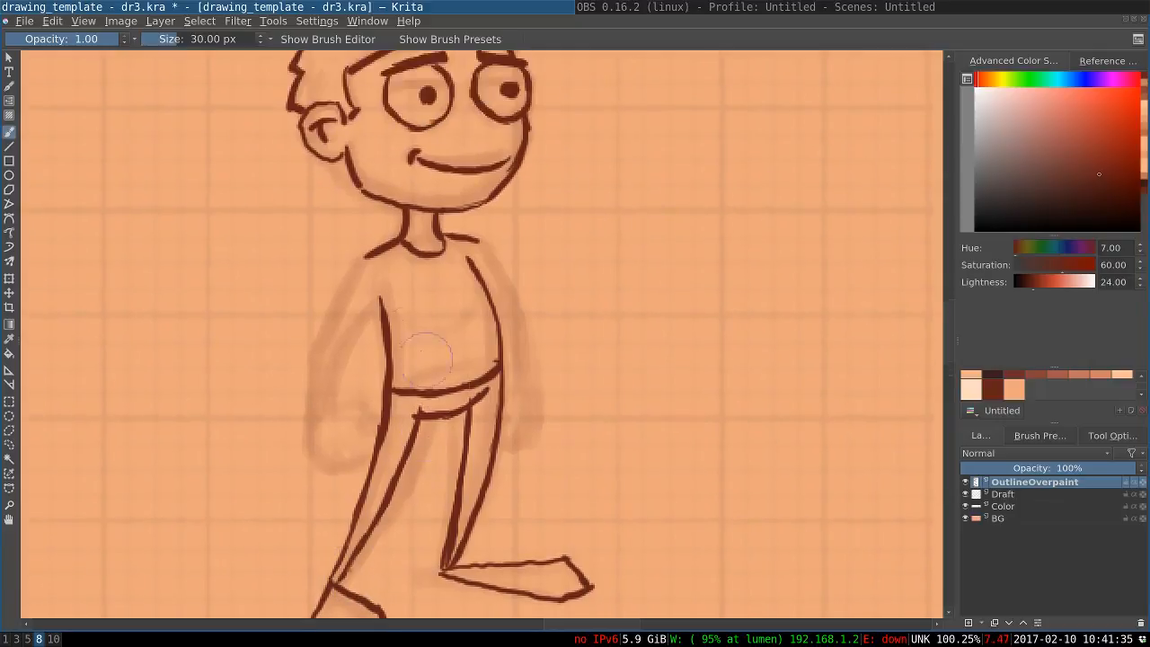
pyautogui.moveTo(365, 254); pyautogui.dragTo(326, 323)
pyautogui.hotkey('ctrl', 'z')
pyautogui.moveTo(364, 258); pyautogui.dragTo(326, 337)
pyautogui.hotkey('ctrl', 'z')
pyautogui.moveTo(363, 259); pyautogui.dragTo(333, 310)
pyautogui.hotkey('ctrl', 'z')
pyautogui.moveTo(367, 255)
pyautogui.mouseDown()
pyautogui.moveTo(326, 346)
pyautogui.moveTo(315, 431)
pyautogui.mouseUp()
pyautogui.hotkey('ctrl', 'z')
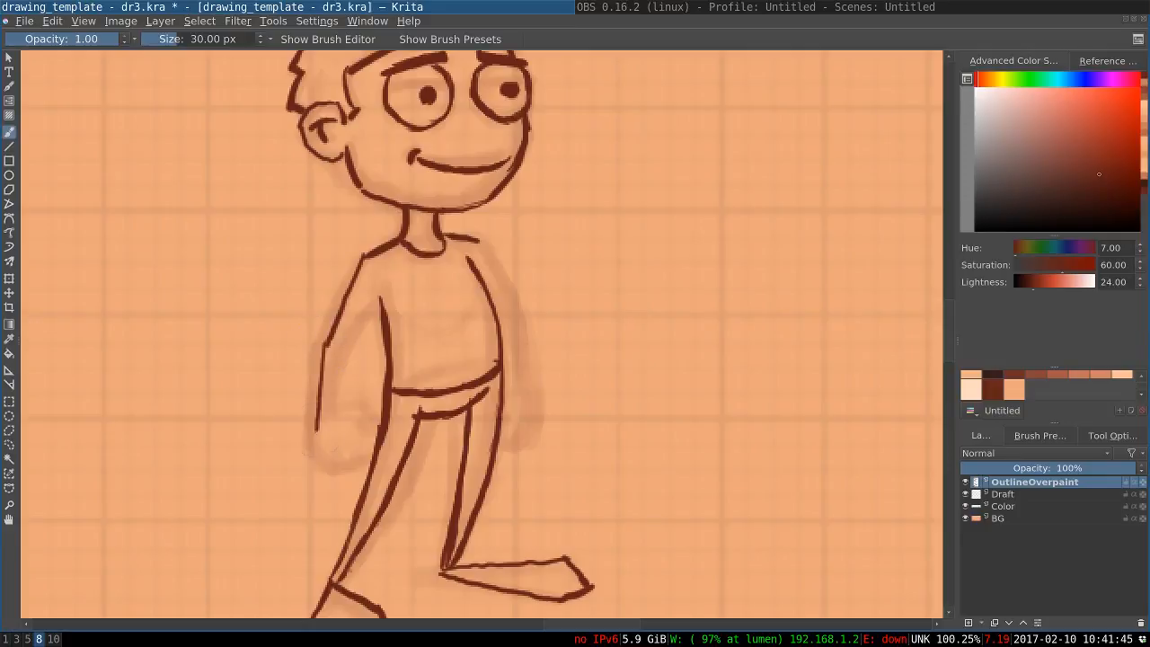
pyautogui.hotkey('ctrl', 'z')
# Ink the near arm's inner edge from the armpit down to the wrist
pyautogui.moveTo(389, 300); pyautogui.dragTo(359, 327)
pyautogui.hotkey('ctrl', 'z')
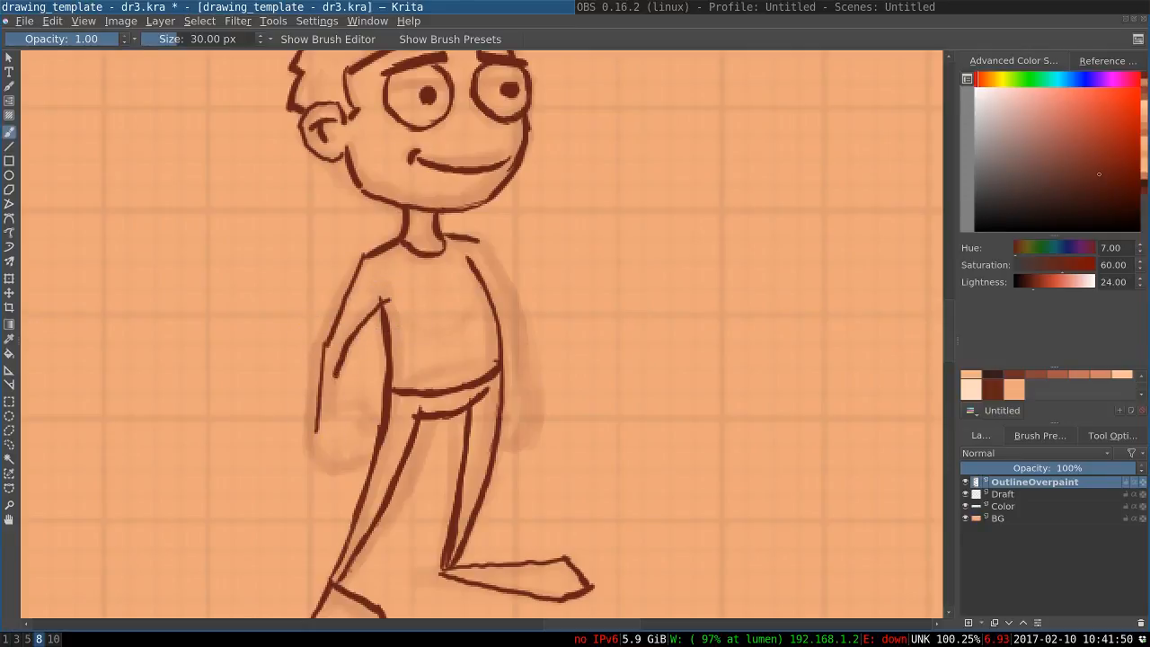
pyautogui.moveTo(338, 374); pyautogui.dragTo(324, 416)
# Ink the near hand as a rounded fist with a thumb mark, overlapping the upper thigh
pyautogui.moveTo(306, 336); pyautogui.dragTo(317, 262)
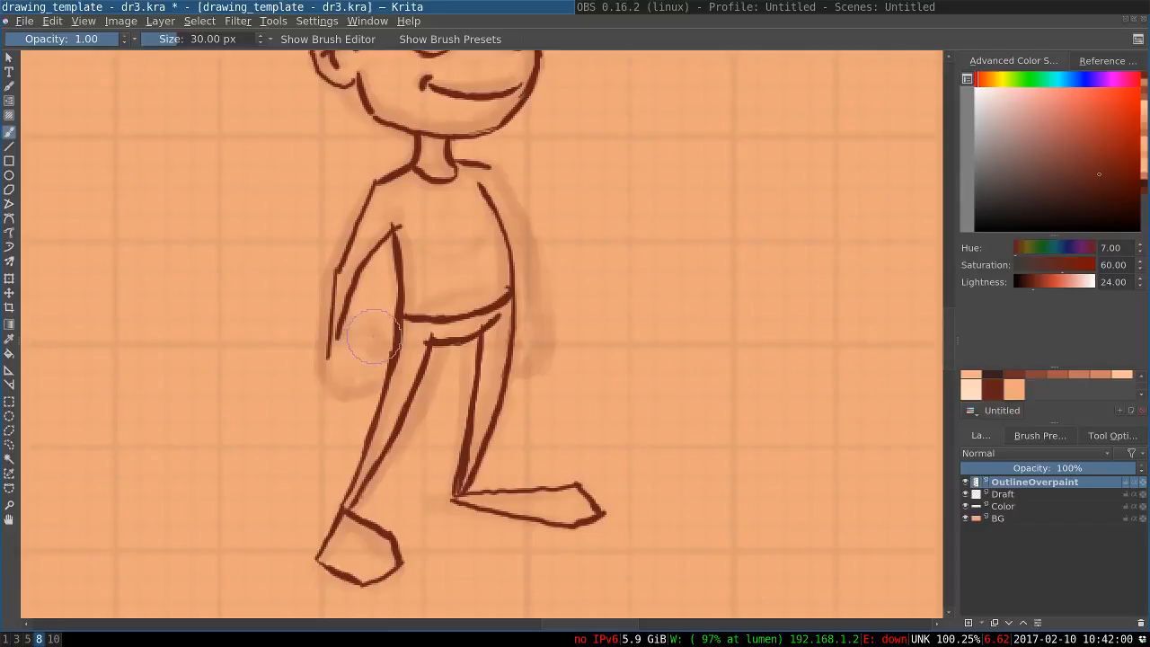
pyautogui.moveTo(371, 336)
pyautogui.mouseDown()
pyautogui.moveTo(349, 342)
pyautogui.moveTo(390, 352)
pyautogui.mouseUp()
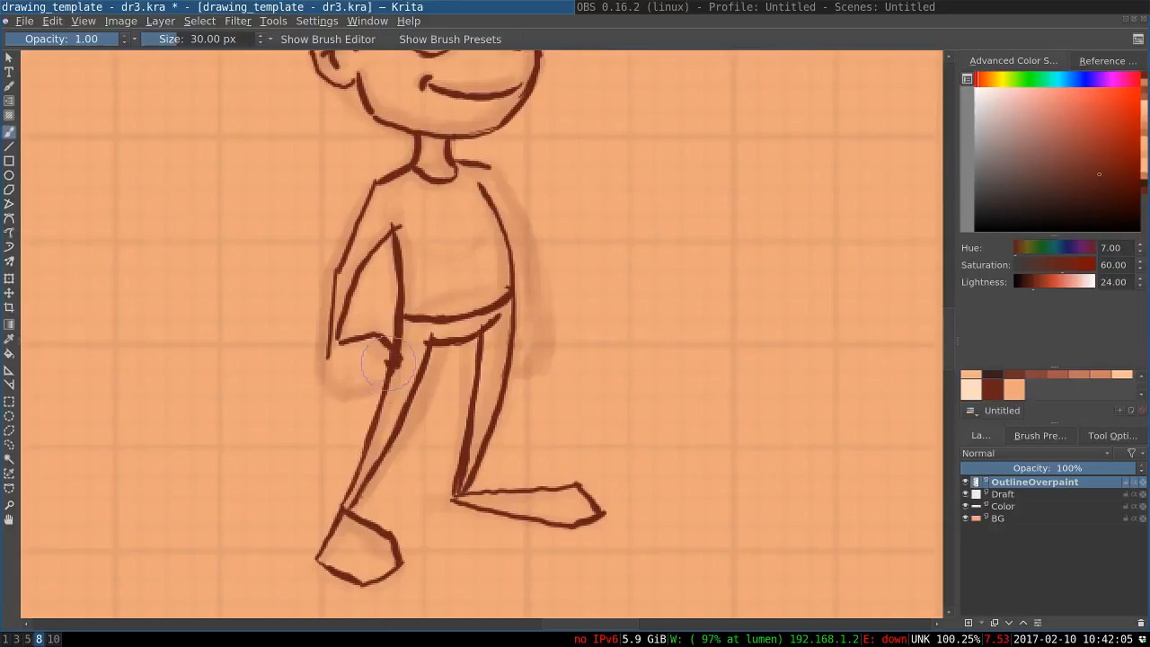
pyautogui.moveTo(396, 361)
pyautogui.mouseDown()
pyautogui.moveTo(376, 390)
pyautogui.moveTo(341, 402)
pyautogui.mouseUp()
pyautogui.hotkey('ctrl', 'z')
pyautogui.moveTo(326, 358); pyautogui.dragTo(348, 395)
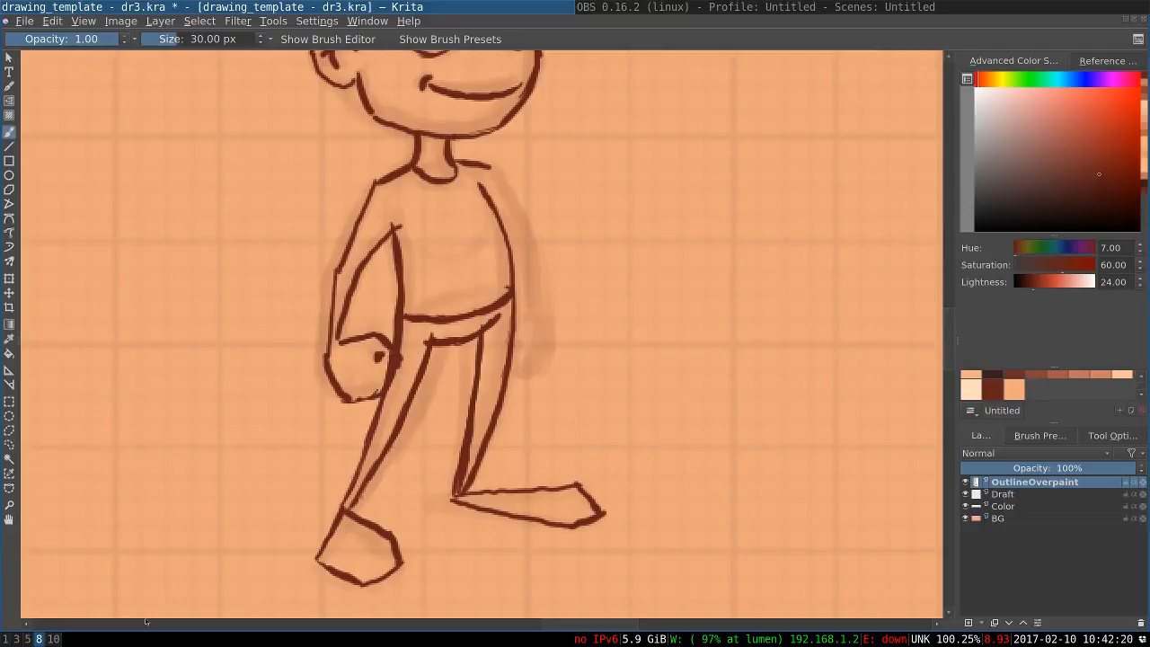
# Try a larger brush of 176 px and bring the size back down to 30 px
pyautogui.press('/')
pyautogui.press('o')
pyautogui.press('o')
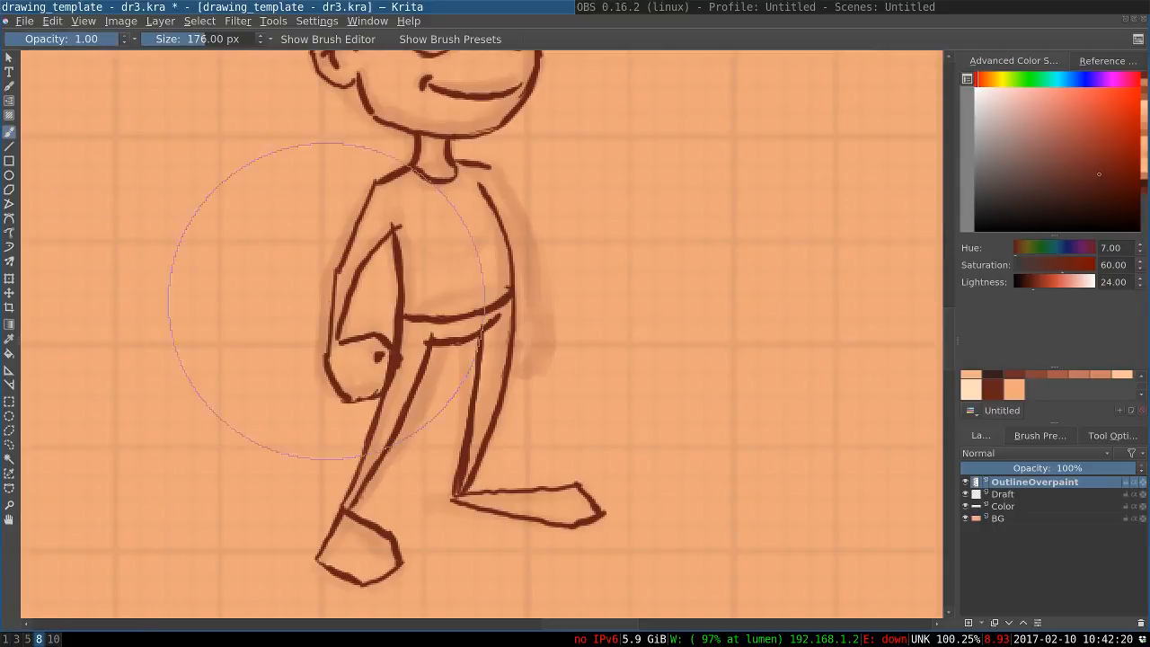
pyautogui.press(']')
pyautogui.press('[')
pyautogui.press('[')
pyautogui.press('[')
pyautogui.press('[')
pyautogui.press('[')
pyautogui.press('[')
pyautogui.press('[')
pyautogui.press('[')
pyautogui.press('[')
pyautogui.press('[')
pyautogui.press('[')
pyautogui.press('[')
pyautogui.press('[')
pyautogui.press('[')
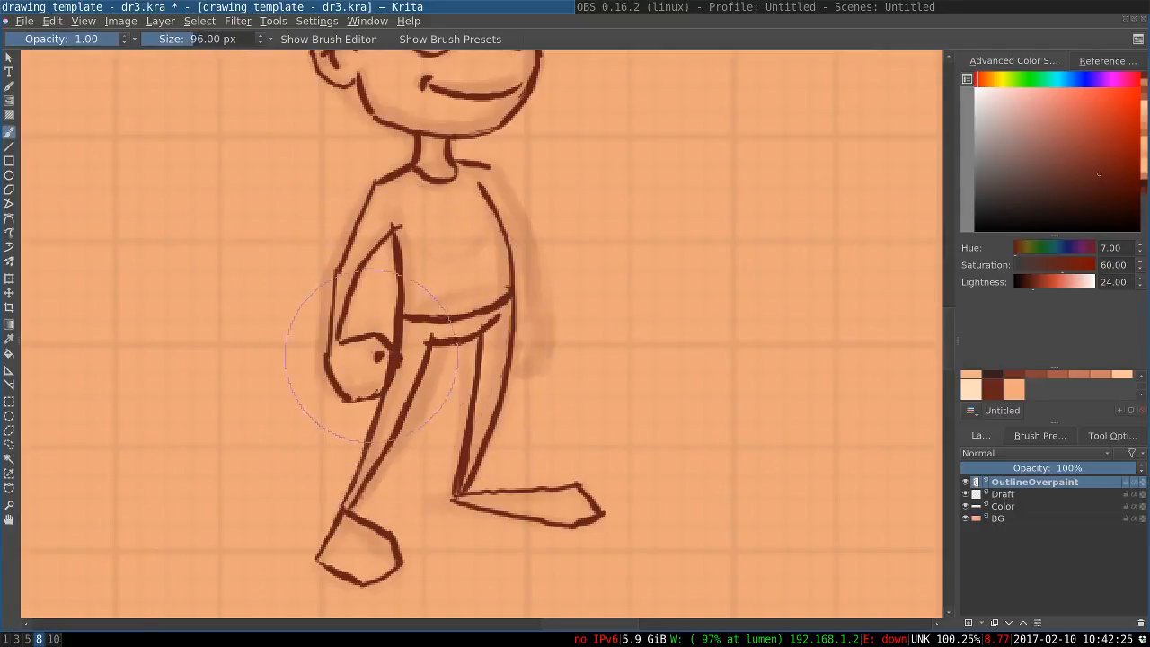
pyautogui.press('[')
pyautogui.press('[')
pyautogui.press('[')
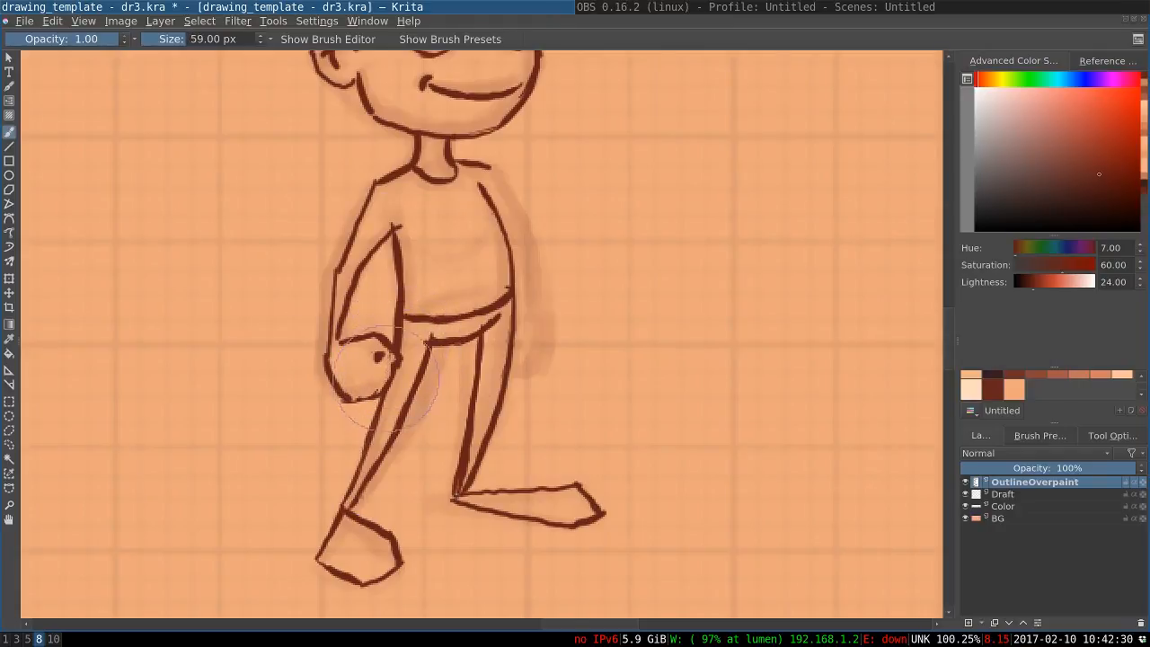
pyautogui.press('[')
pyautogui.press('[')
pyautogui.press('[')
pyautogui.press('[')
pyautogui.press('[')
pyautogui.press('[')
pyautogui.press('[')
pyautogui.press('[')
pyautogui.press('[')
# Ink the far arm's outer edge from the shoulder to the wrist and add its small fist beside the hip
pyautogui.moveTo(501, 187); pyautogui.dragTo(515, 215)
pyautogui.moveTo(481, 186); pyautogui.dragTo(529, 249)
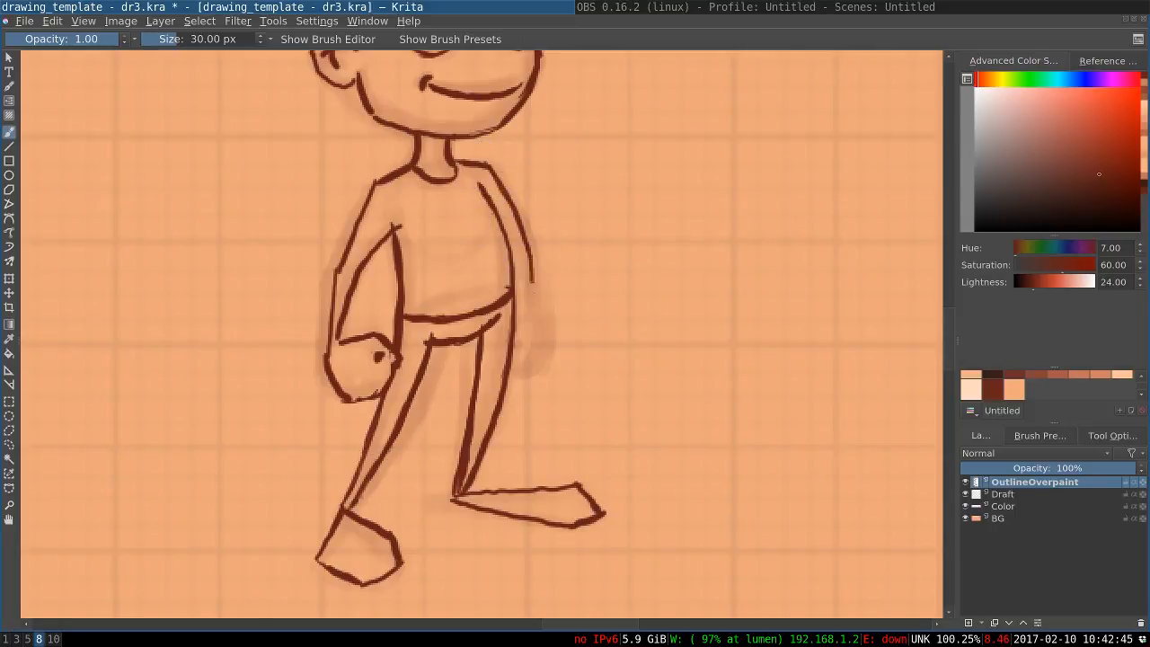
pyautogui.moveTo(530, 252); pyautogui.dragTo(537, 314)
pyautogui.moveTo(536, 315); pyautogui.dragTo(543, 356)
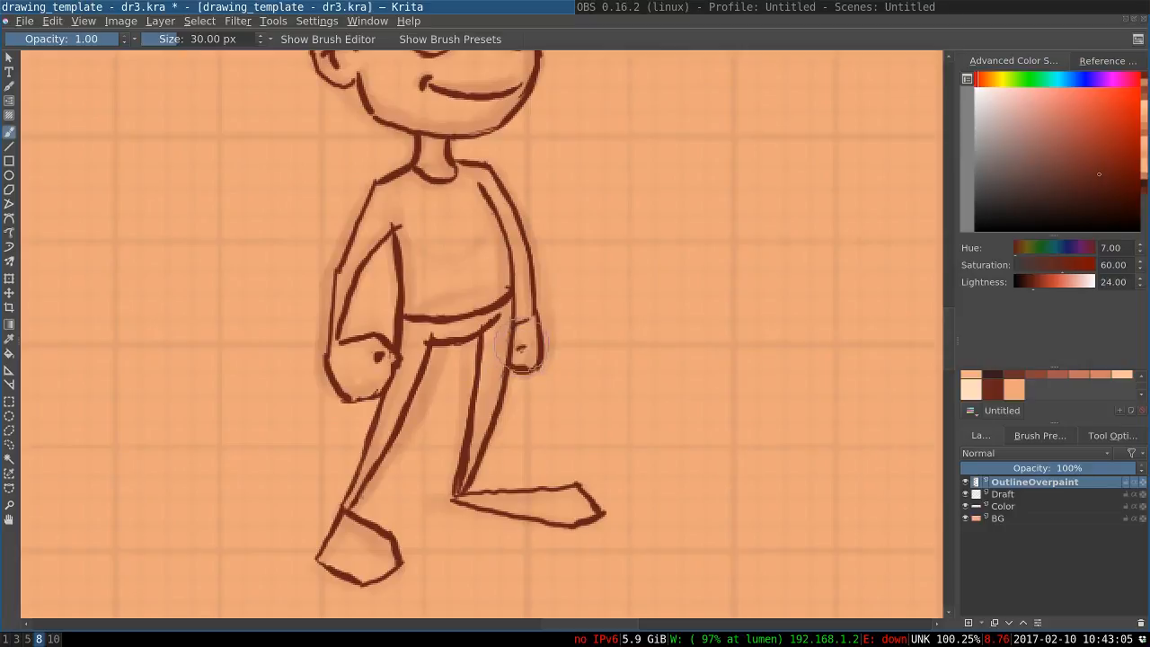
# Mirror the whole image horizontally to check the character's proportions
pyautogui.moveTo(540, 288); pyautogui.dragTo(555, 373)
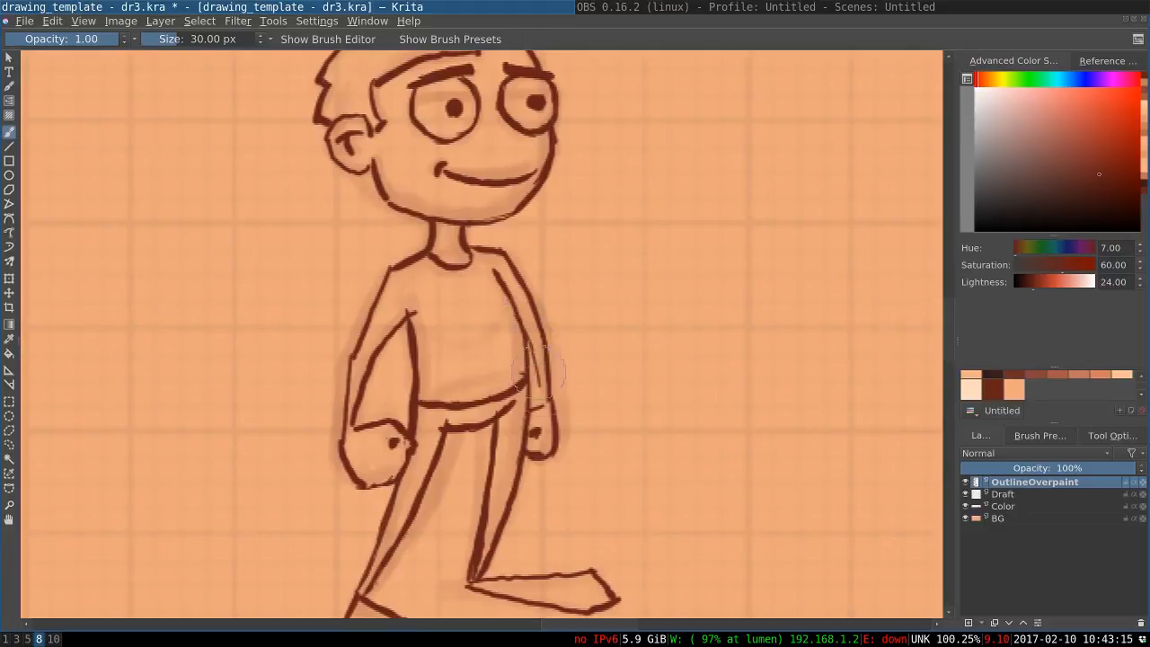
pyautogui.moveTo(553, 359); pyautogui.dragTo(527, 288)
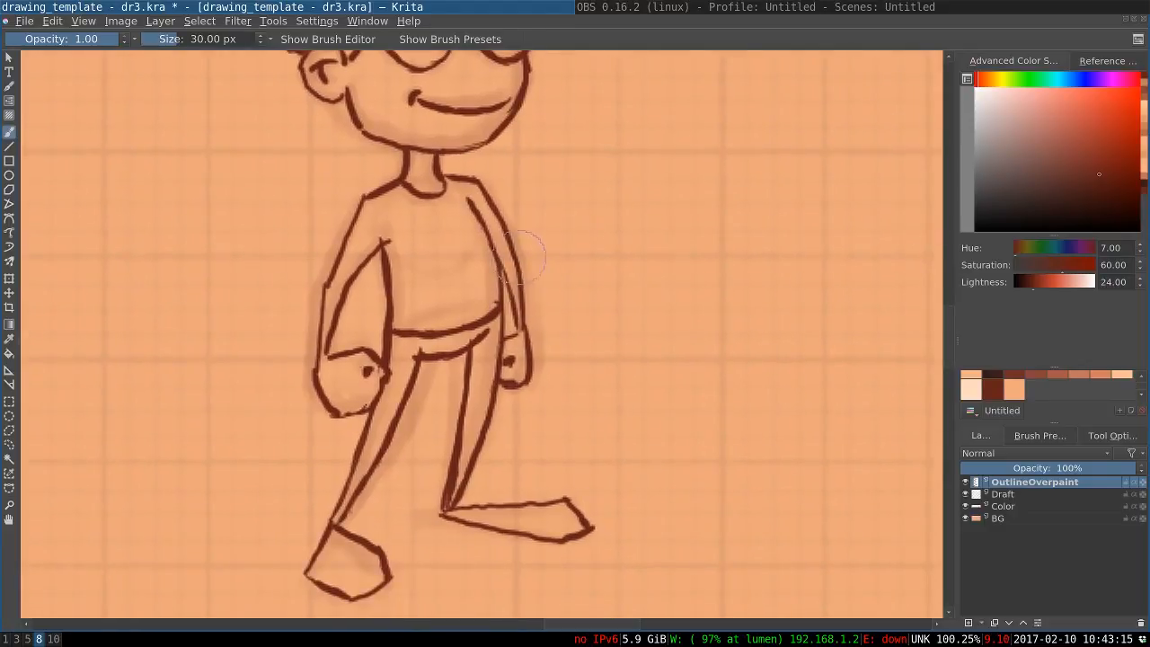
pyautogui.moveTo(59, 96); pyautogui.dragTo(63, 72)
pyautogui.hotkey('ctrl', 'z')
pyautogui.click(118, 23)
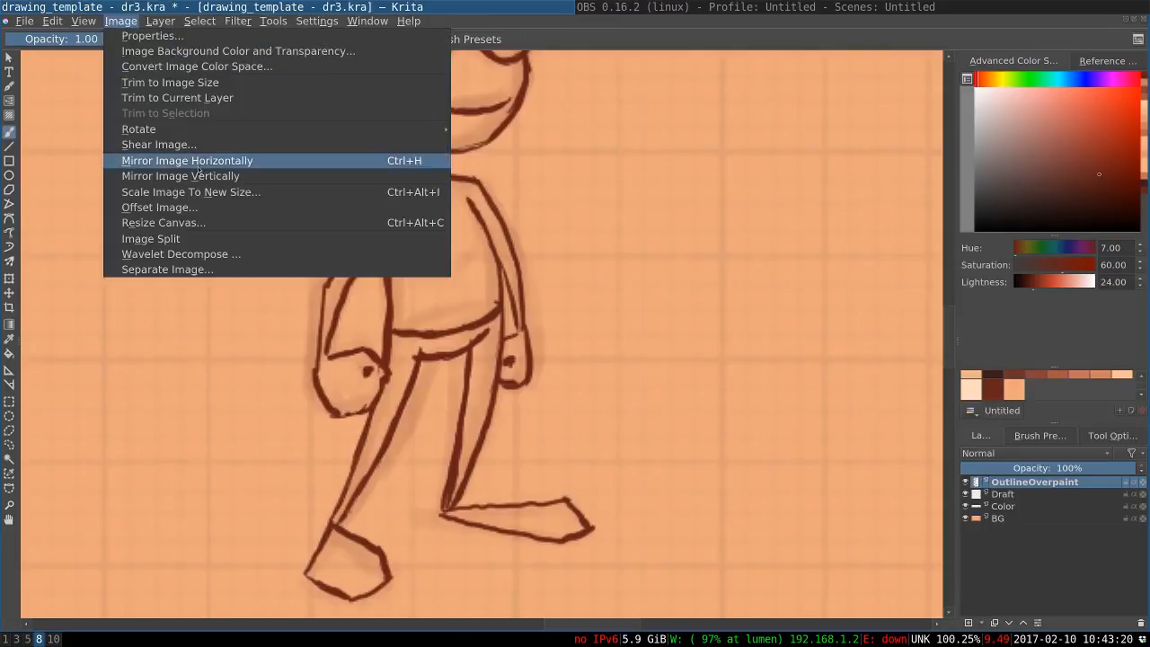
pyautogui.click(194, 162)
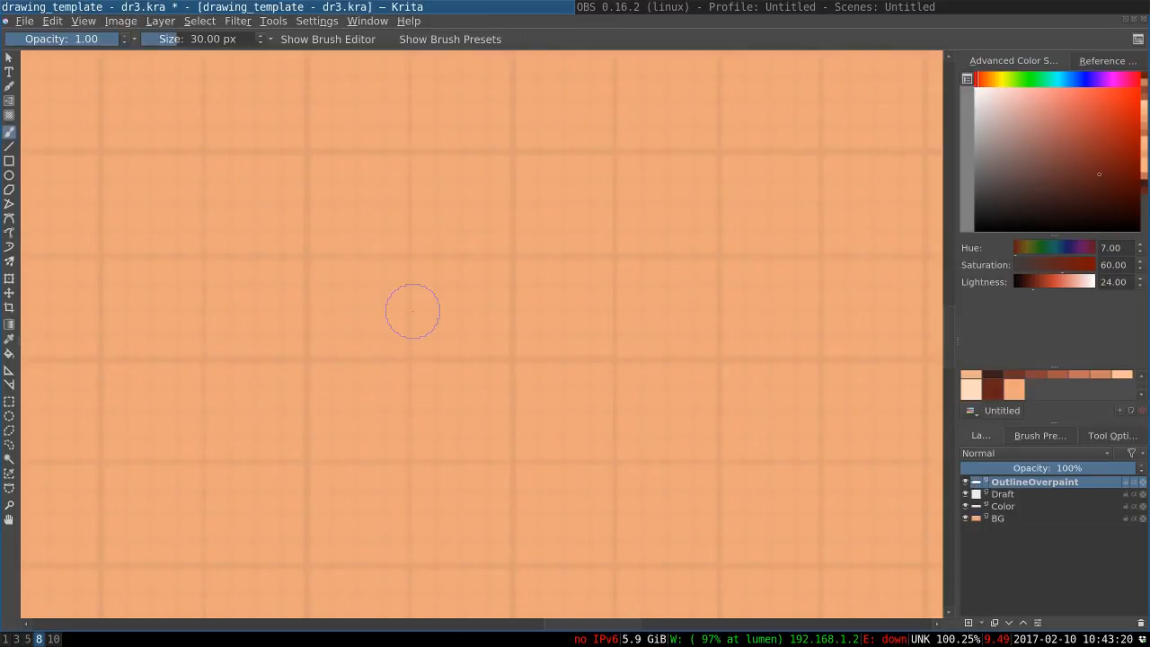
pyautogui.scroll(-2, 413, 311)
pyautogui.moveTo(333, 310); pyautogui.dragTo(665, 256)
pyautogui.moveTo(429, 273); pyautogui.dragTo(683, 242)
pyautogui.moveTo(472, 294); pyautogui.dragTo(728, 249)
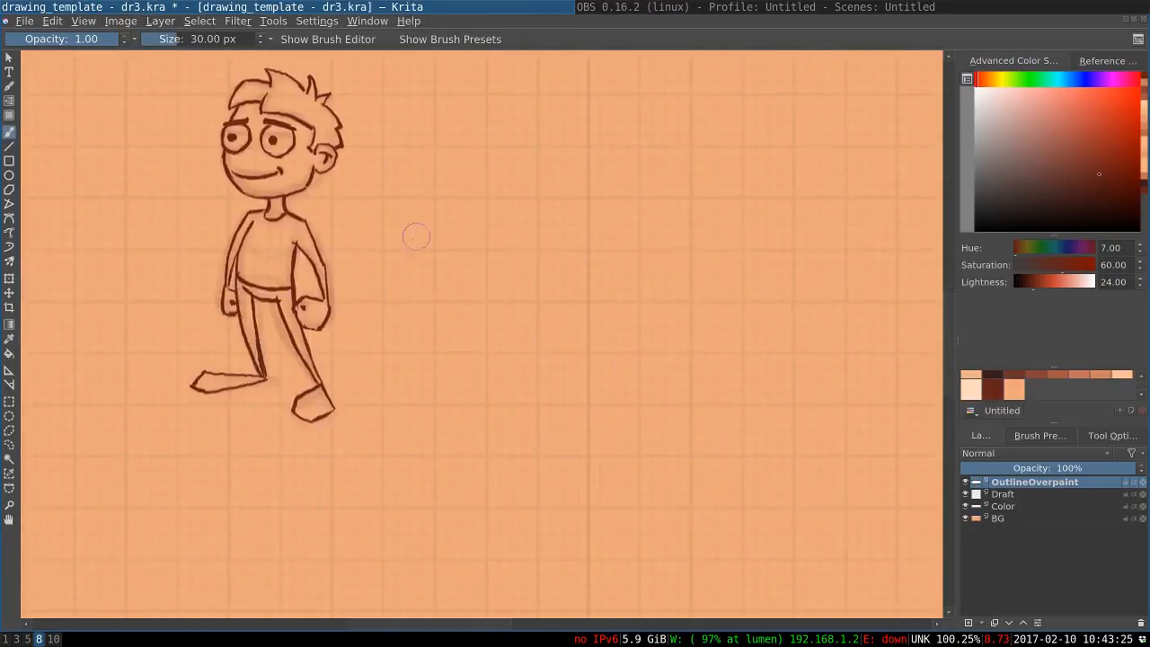
pyautogui.moveTo(360, 385); pyautogui.dragTo(365, 411)
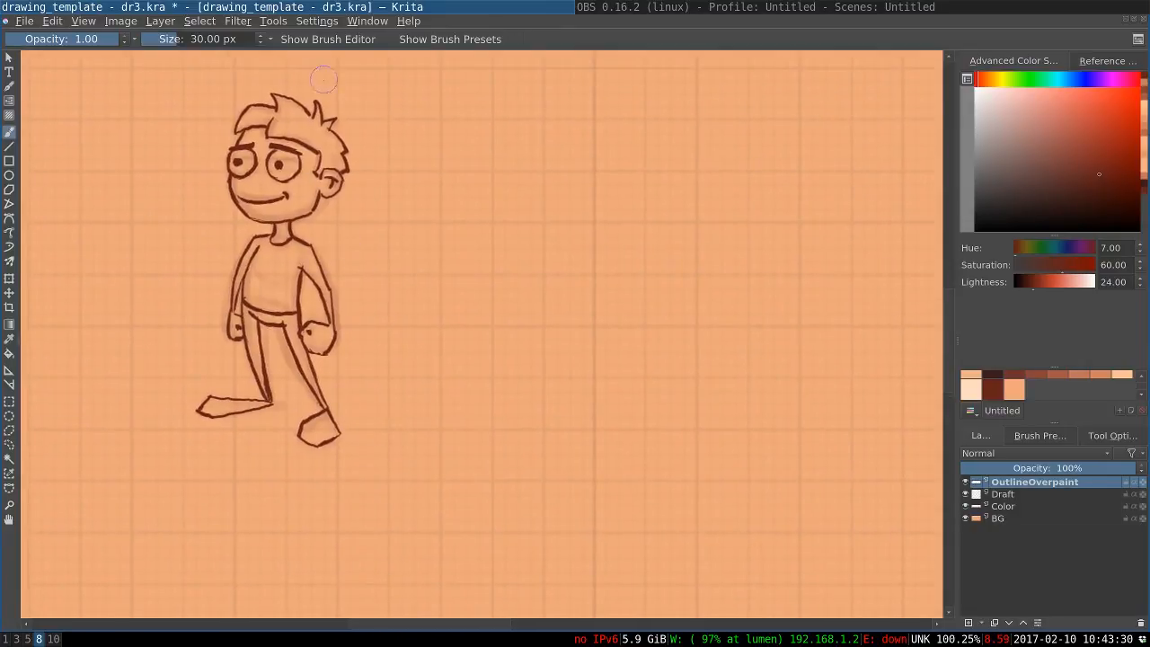
pyautogui.moveTo(270, 191); pyautogui.dragTo(280, 203)
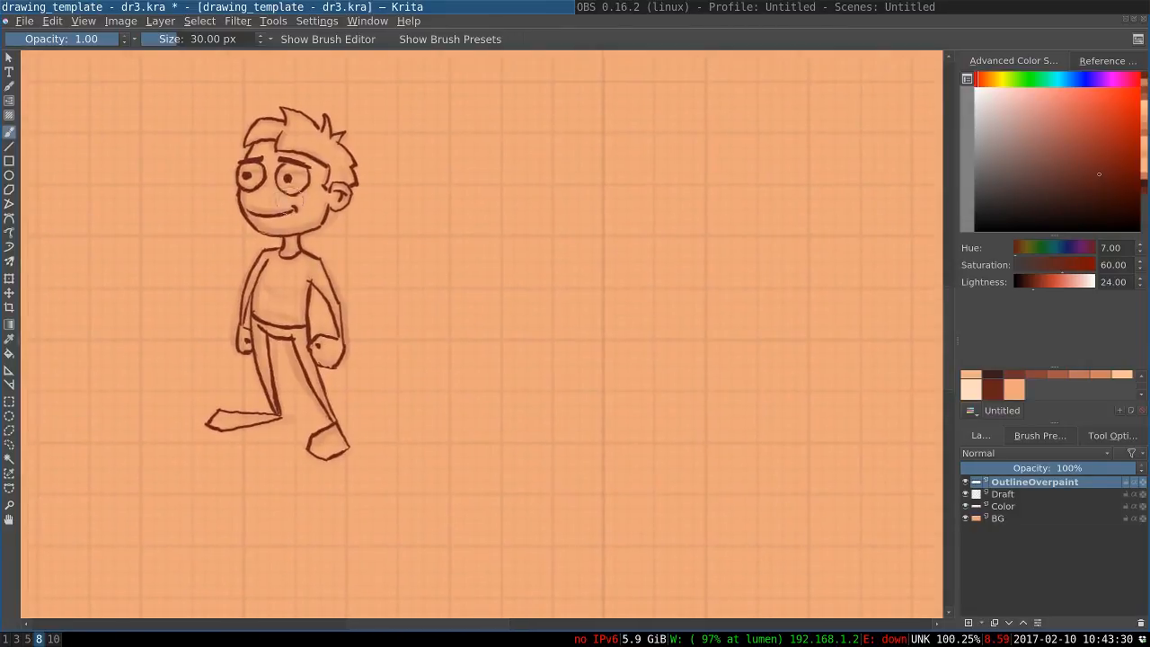
# Erase the front tuft of hair above the forehead with the enlarged eraser, up to the peak at the crown
pyautogui.scroll(1, 280, 214)
pyautogui.moveTo(262, 245); pyautogui.dragTo(304, 299)
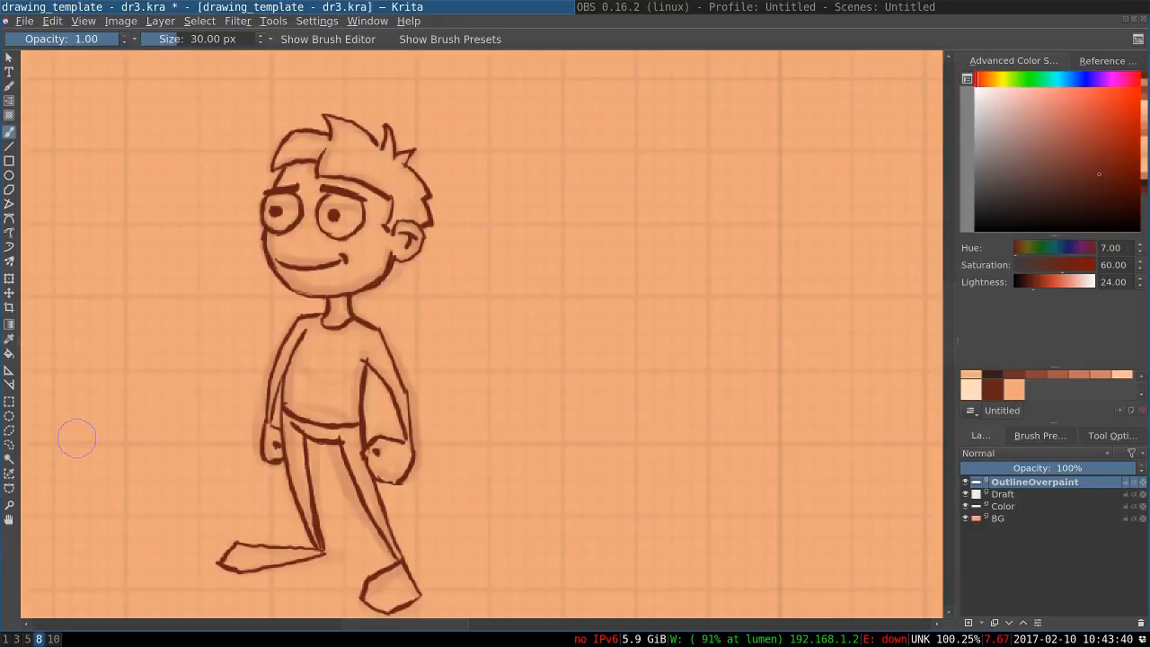
pyautogui.press('e')
pyautogui.moveTo(312, 133); pyautogui.dragTo(279, 148)
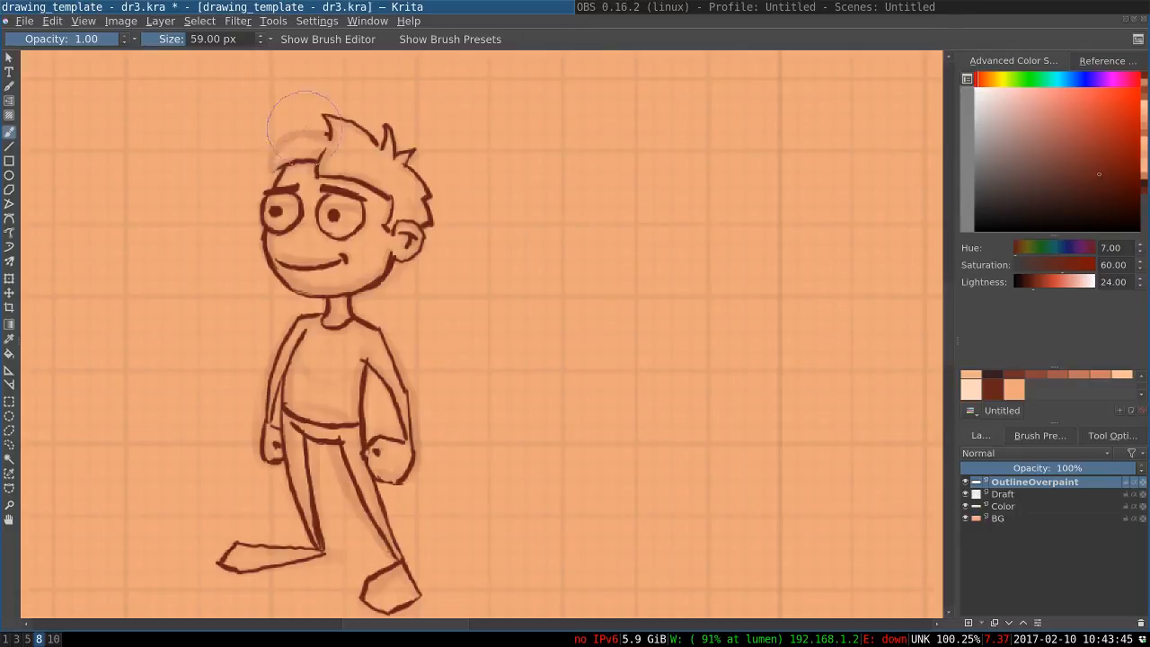
pyautogui.moveTo(324, 133); pyautogui.dragTo(326, 119)
pyautogui.moveTo(322, 151); pyautogui.dragTo(315, 168)
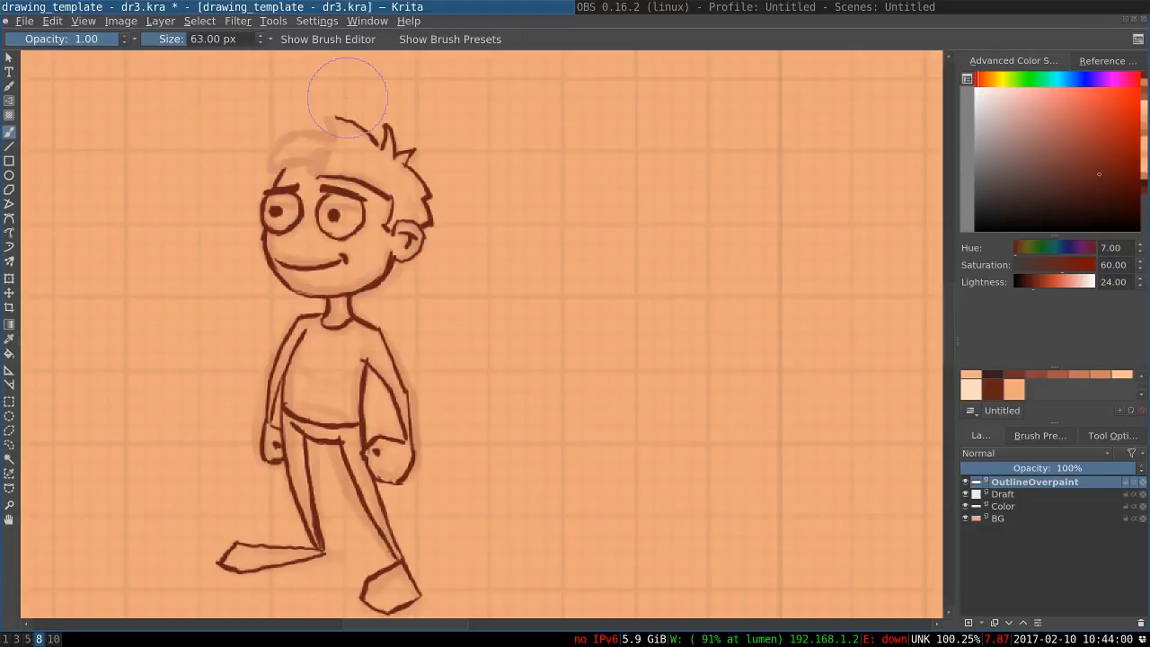
# Set the brush size to 30 px and re-ink the fringe's lower edge and front tip above the brow
pyautogui.press('[')
pyautogui.press('[')
pyautogui.press('[')
pyautogui.press('[')
pyautogui.press('[')
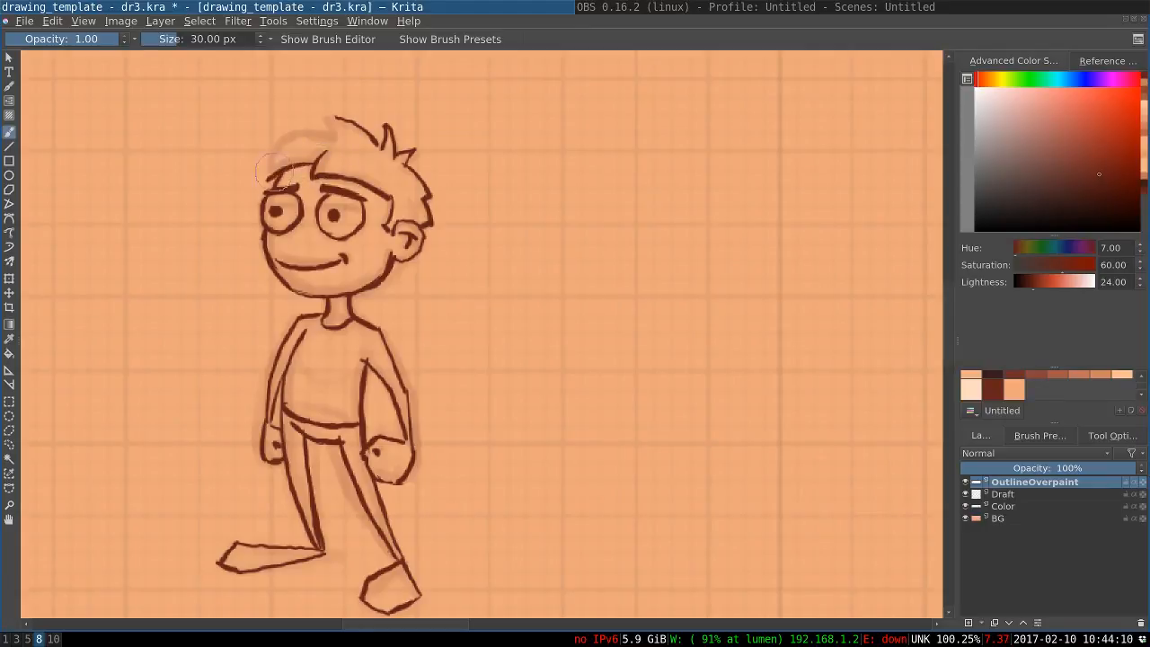
pyautogui.hotkey('ctrl', 'z')
pyautogui.moveTo(293, 149); pyautogui.dragTo(269, 177)
# Re-ink the upper edge of the front hair as a spiky tuft joining the peak at the crown
pyautogui.moveTo(289, 134)
pyautogui.mouseDown()
pyautogui.moveTo(297, 146)
pyautogui.moveTo(316, 129)
pyautogui.moveTo(289, 134)
pyautogui.mouseUp()
pyautogui.hotkey('ctrl', 'z')
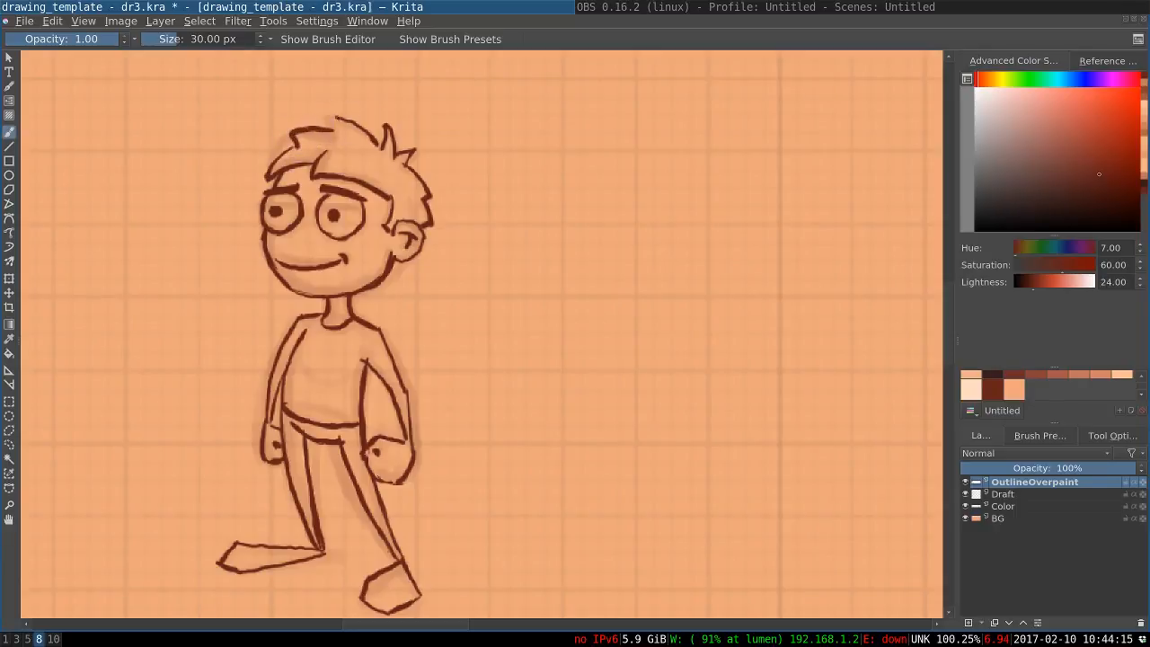
pyautogui.hotkey('ctrl', 'z')
pyautogui.moveTo(321, 132); pyautogui.dragTo(288, 133)
pyautogui.hotkey('ctrl', 'z')
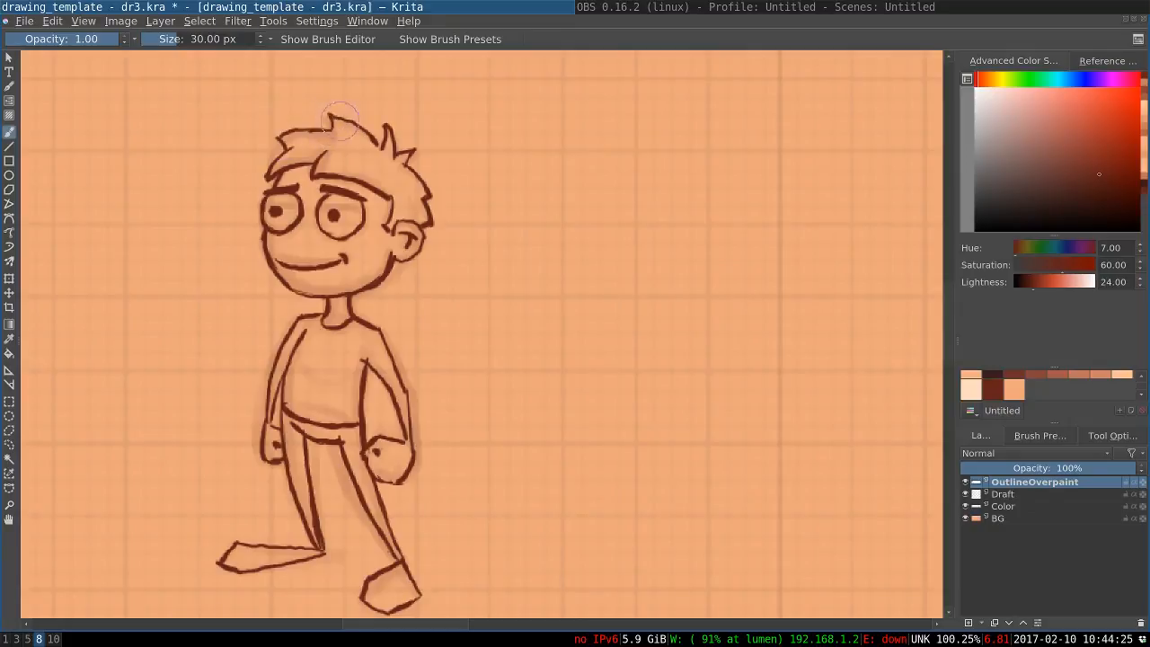
# Pick the dark brown palette colour and re-ink the hair outline across the crown with the 30 px brush
pyautogui.click(986, 388)
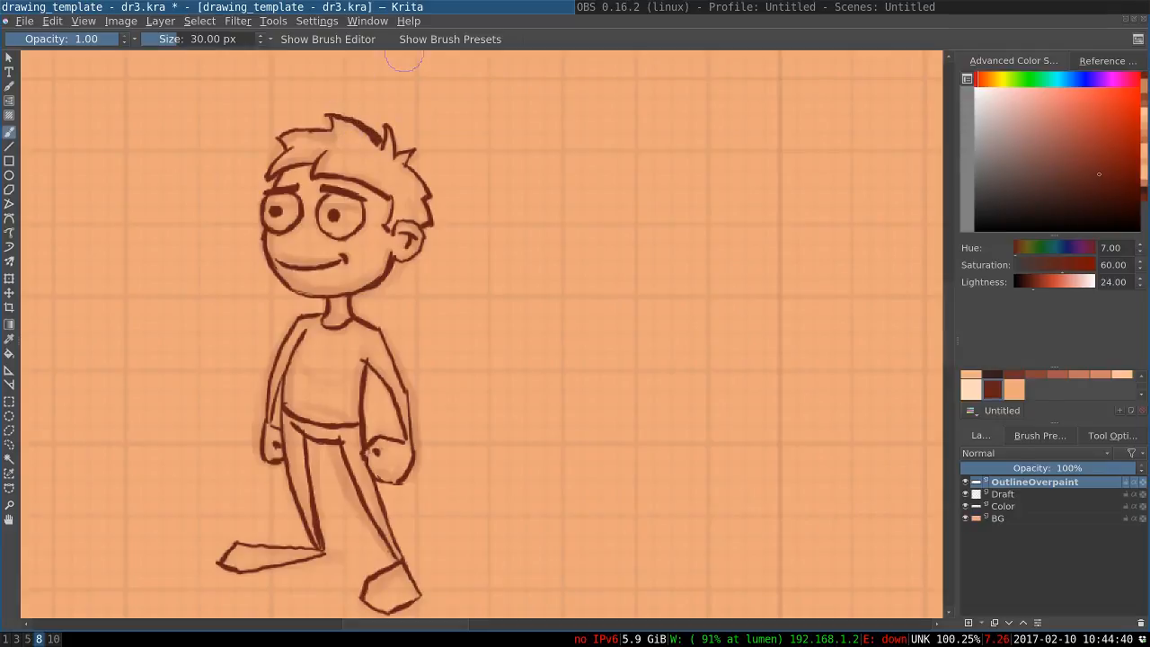
pyautogui.click(186, 40)
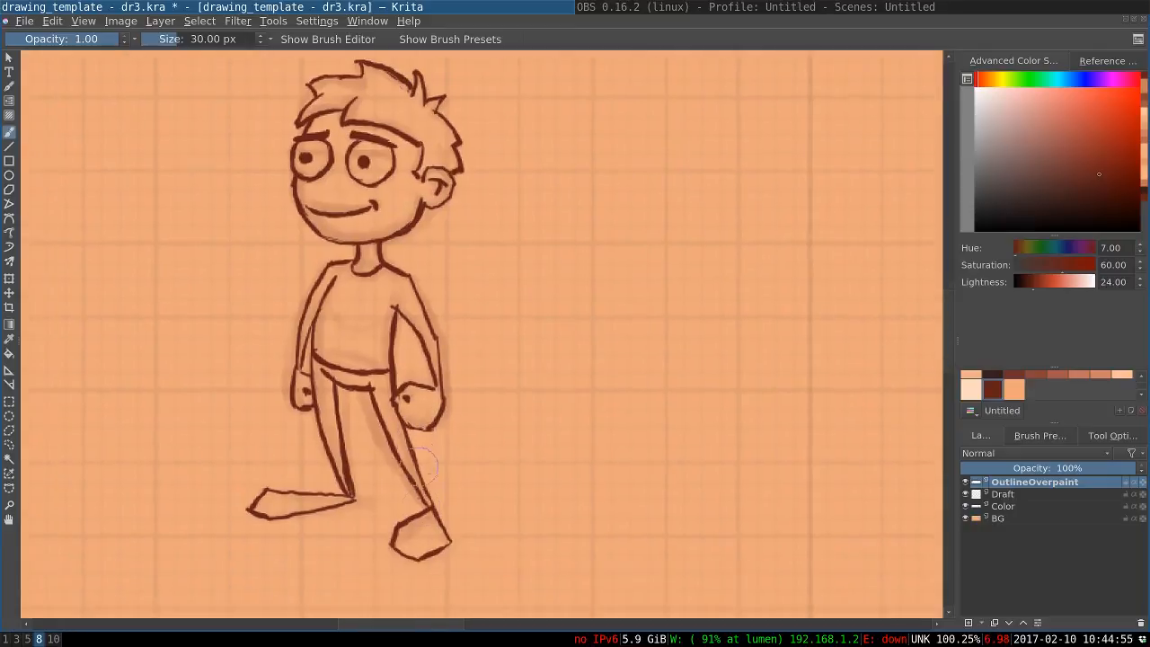
pyautogui.scroll(1, 422, 467)
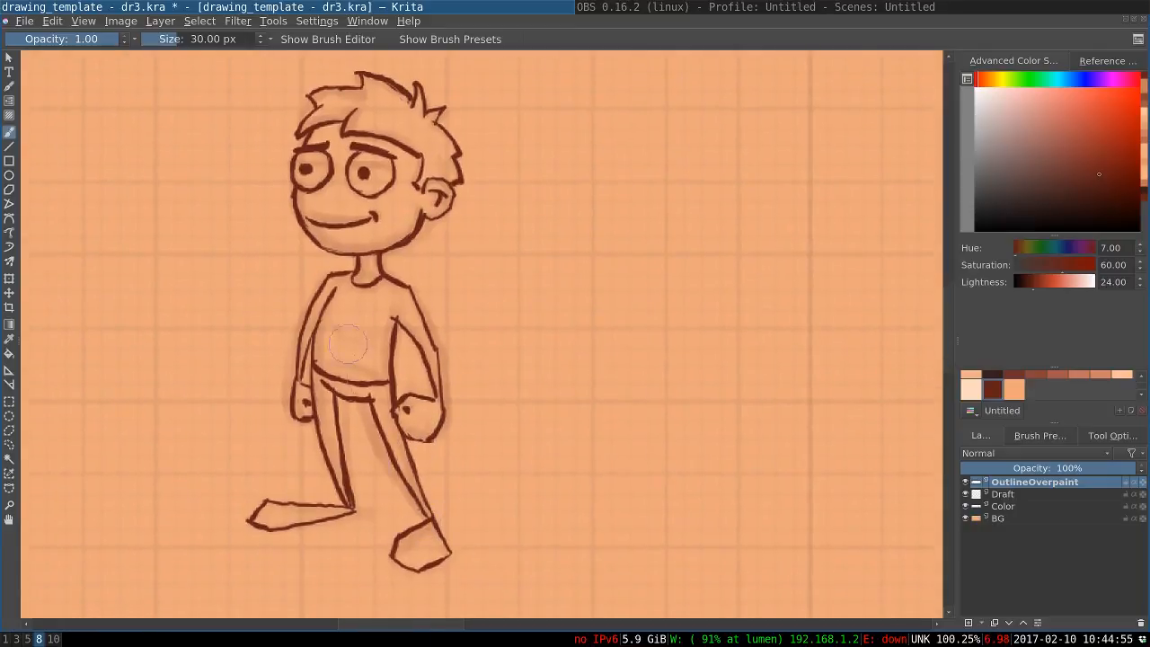
# Mirror the whole image horizontally back to its original orientation
pyautogui.click(129, 26)
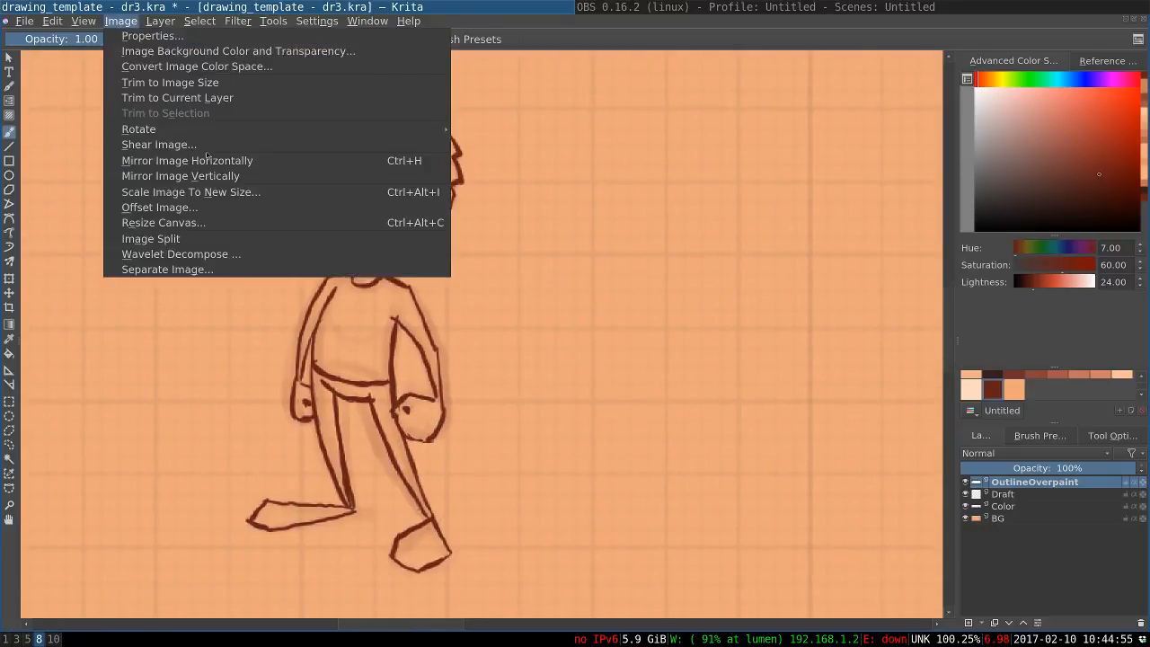
pyautogui.press('Escape')
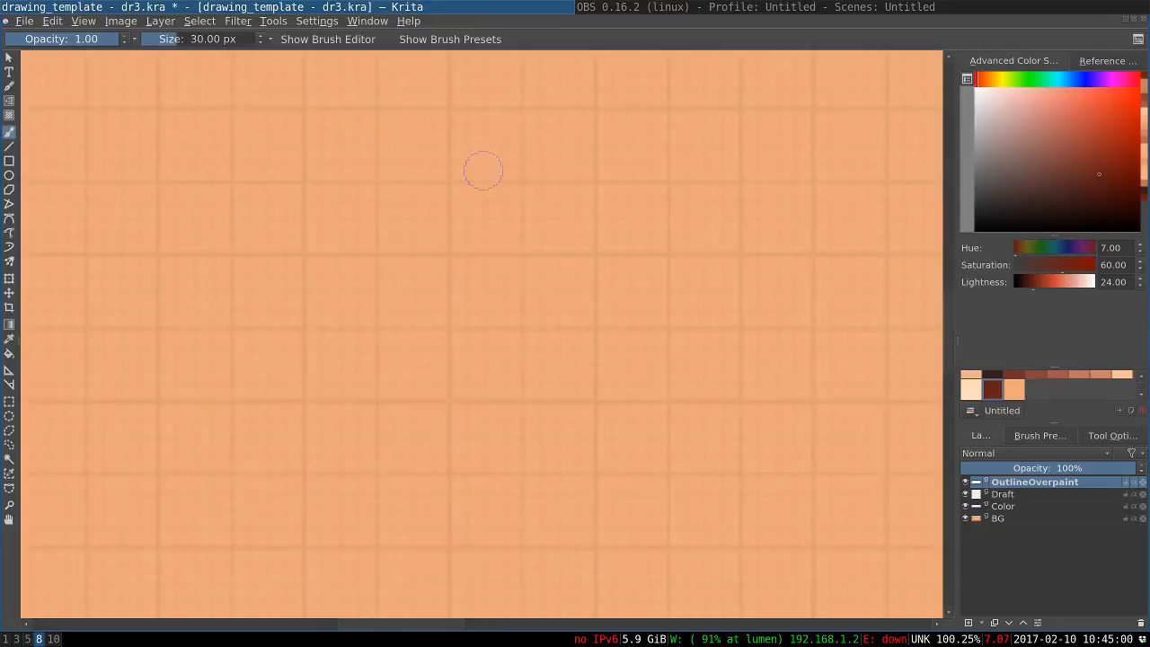
pyautogui.moveTo(773, 206); pyautogui.dragTo(405, 243)
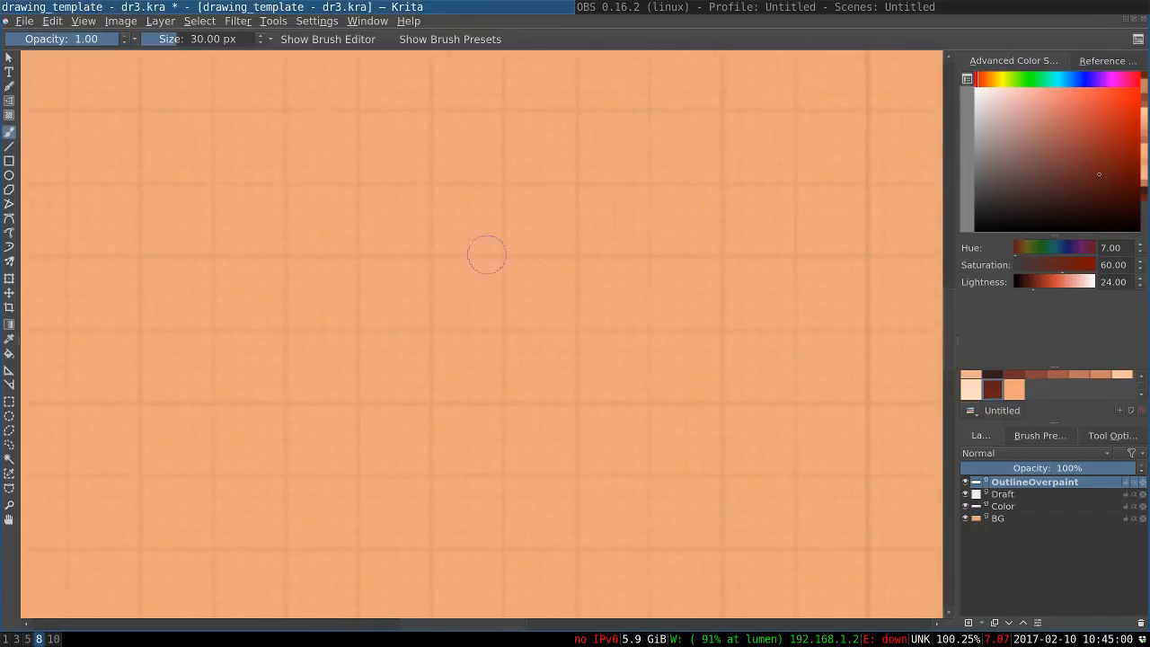
pyautogui.moveTo(773, 279); pyautogui.dragTo(404, 306)
pyautogui.moveTo(796, 325)
pyautogui.mouseDown()
pyautogui.moveTo(423, 310)
pyautogui.moveTo(393, 339)
pyautogui.mouseUp()
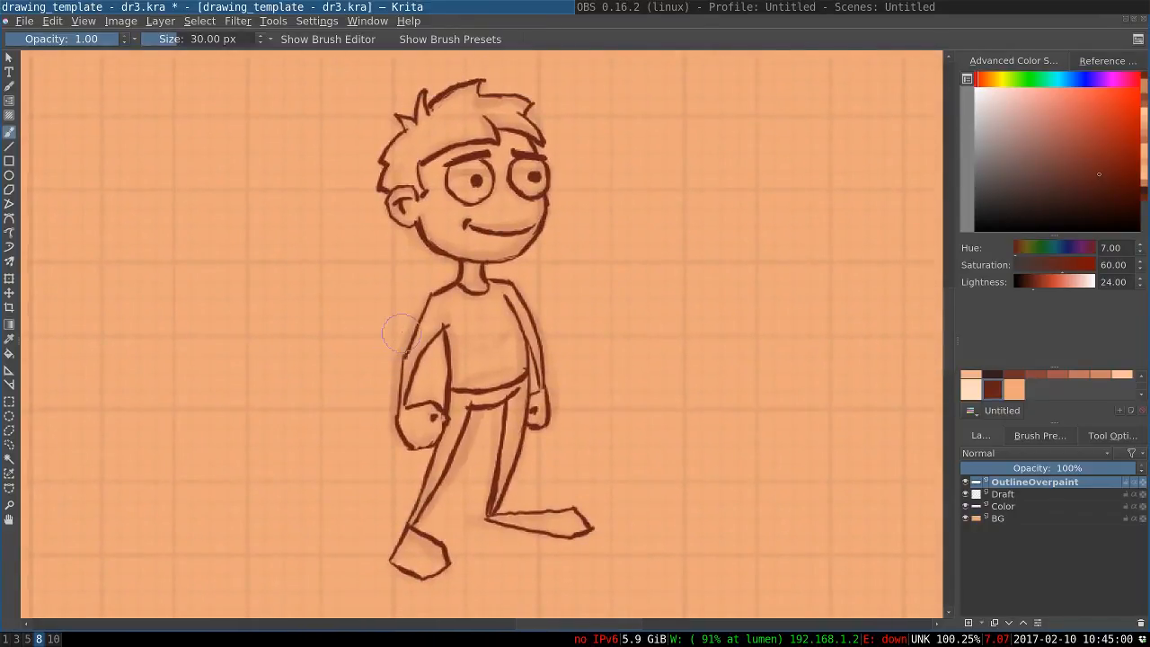
# Move the Draft layer below Color and merge the Color layer down into Draft
pyautogui.click(965, 494)
pyautogui.click(965, 495)
pyautogui.click(978, 508)
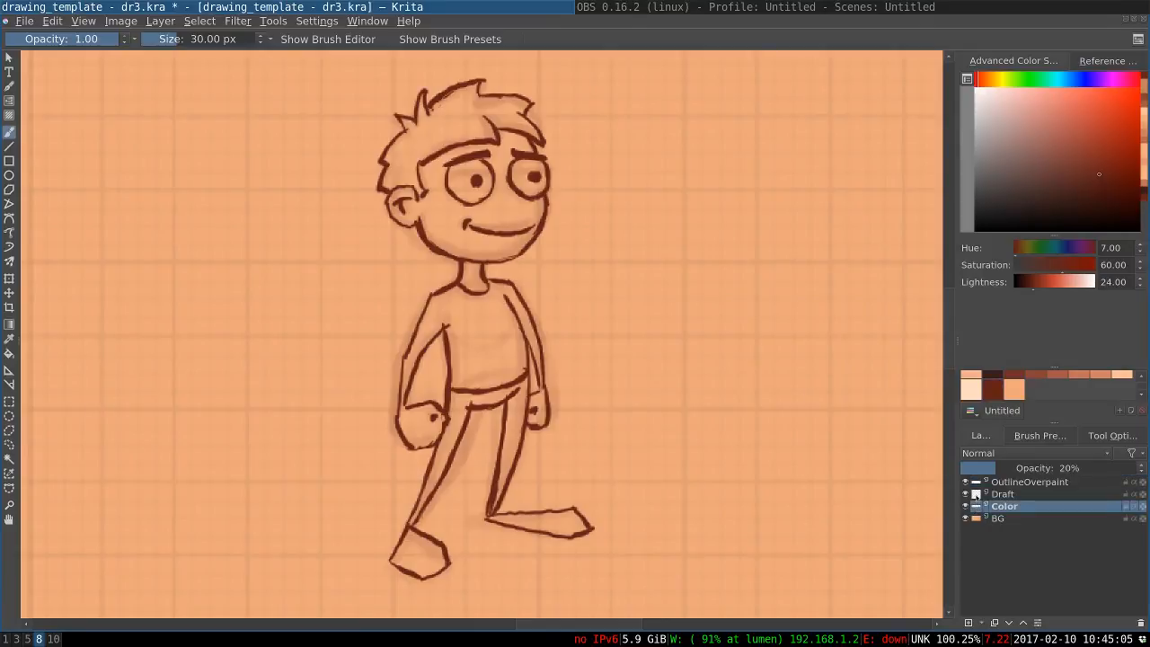
pyautogui.moveTo(976, 497); pyautogui.dragTo(978, 514)
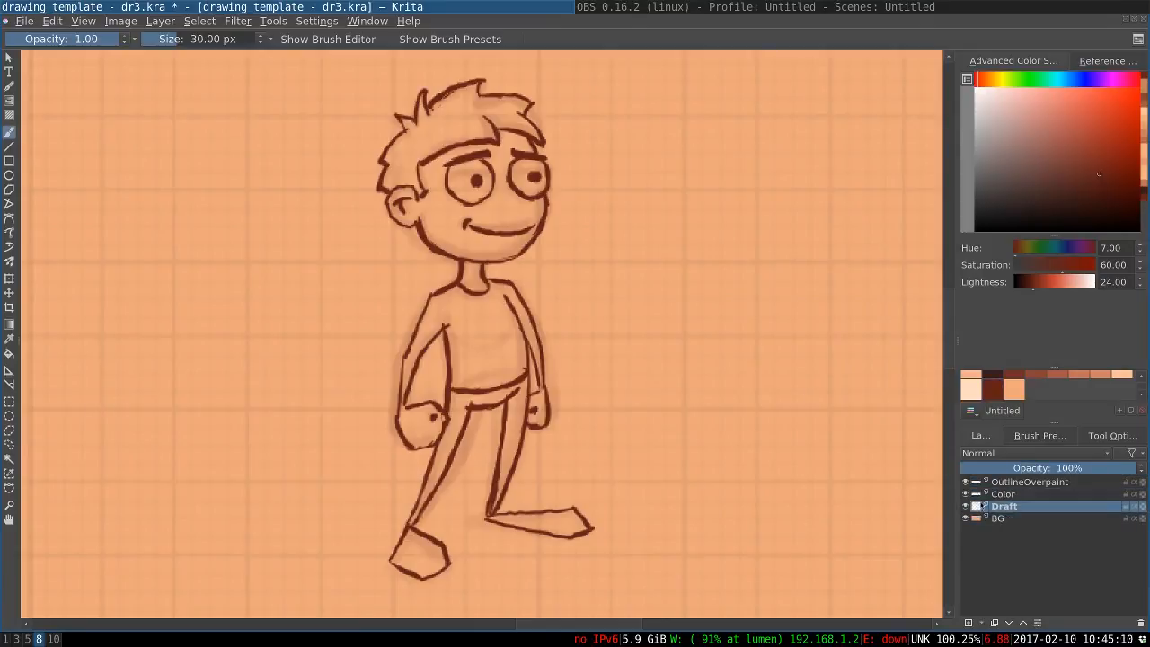
pyautogui.click(979, 495)
pyautogui.rightClick(975, 496)
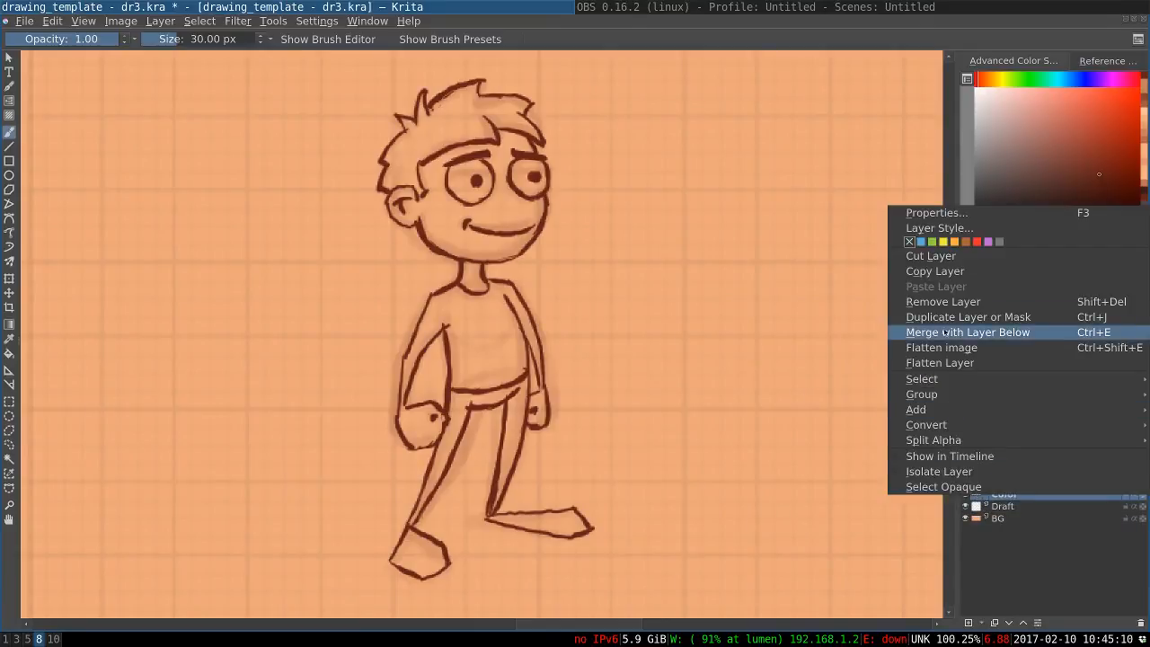
pyautogui.click(945, 333)
# Hide the merged Draft layer so only the clean outlines remain over the background
pyautogui.click(966, 494)
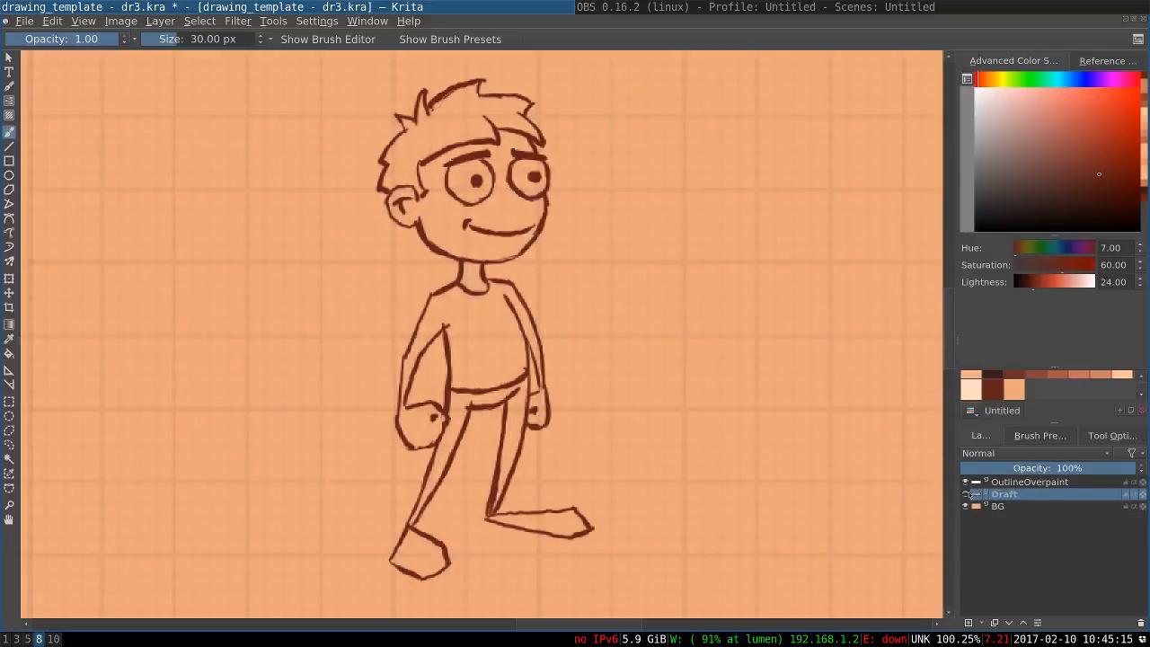
pyautogui.click(966, 494)
pyautogui.click(966, 495)
pyautogui.click(968, 623)
pyautogui.click(968, 624)
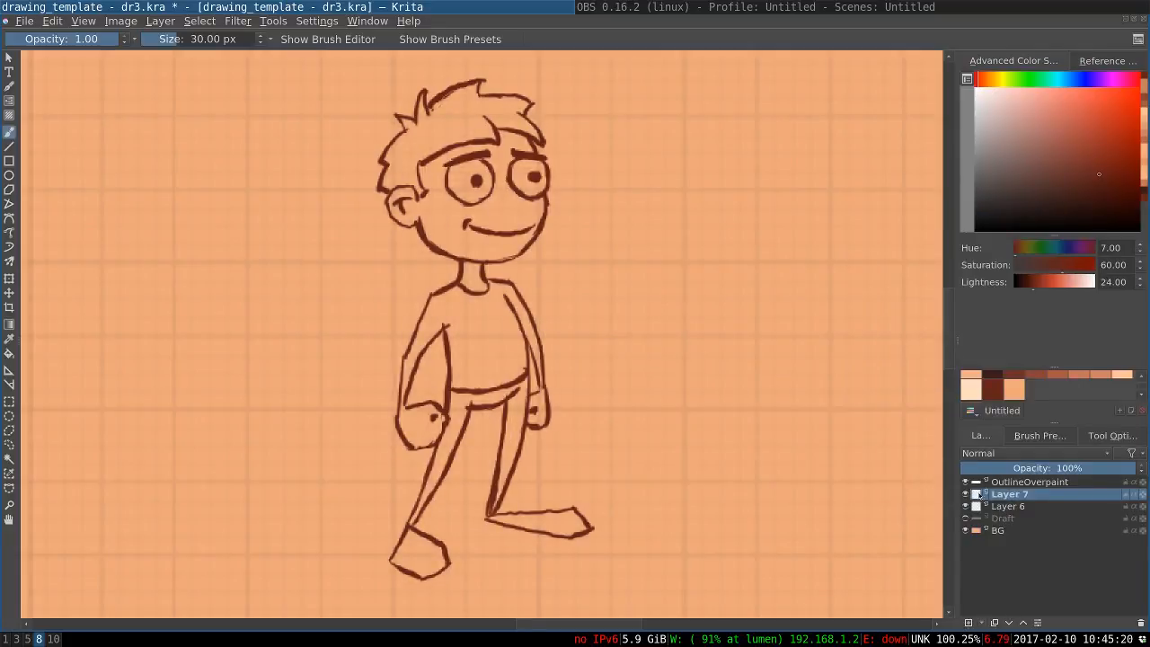
pyautogui.click(1141, 623)
pyautogui.click(1141, 623)
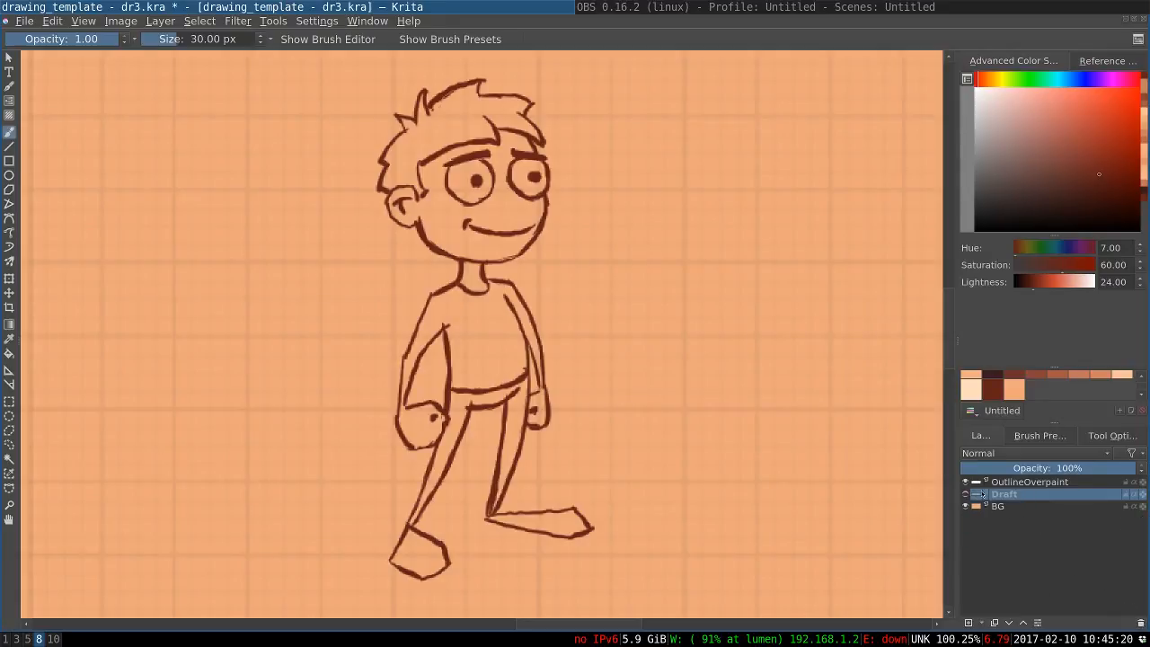
# Add a new paint layer between Draft and BG, and choose the salmon palette colour and a different favourite brush preset
pyautogui.click(968, 624)
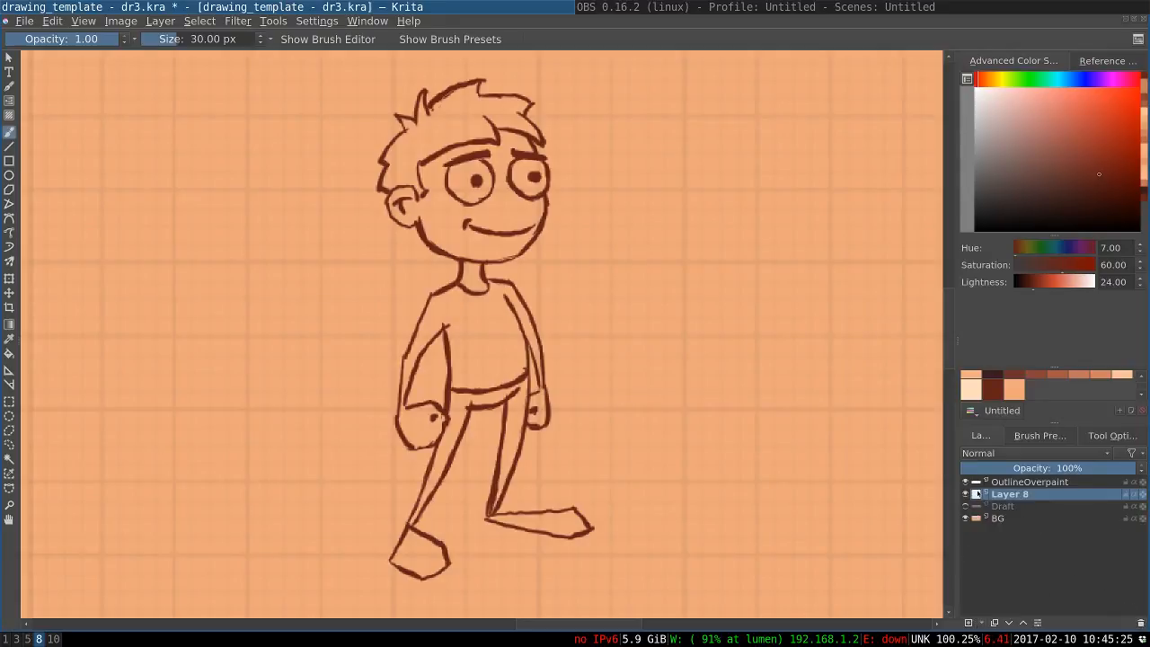
pyautogui.moveTo(976, 491); pyautogui.dragTo(977, 512)
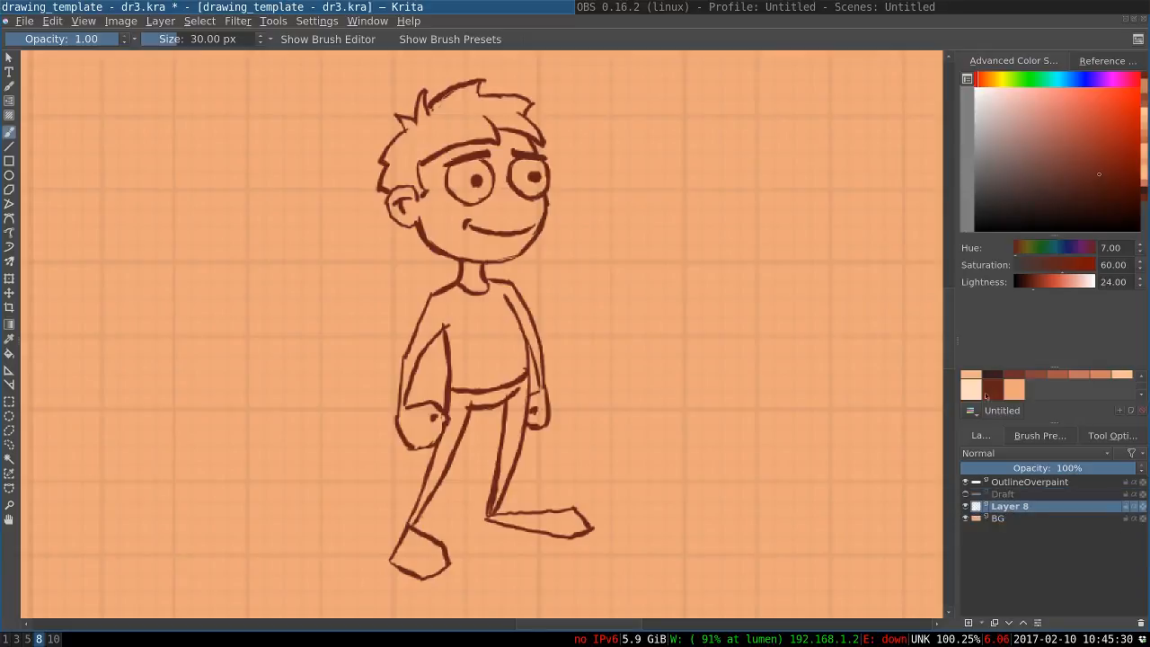
pyautogui.click(1104, 381)
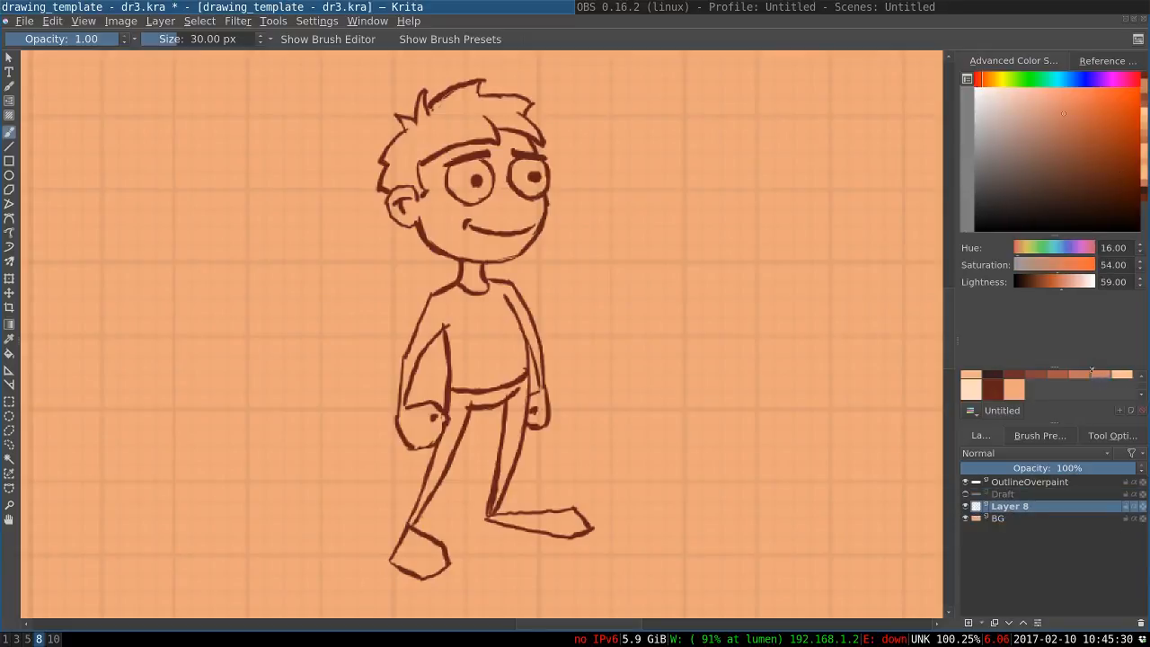
pyautogui.rightClick(704, 266)
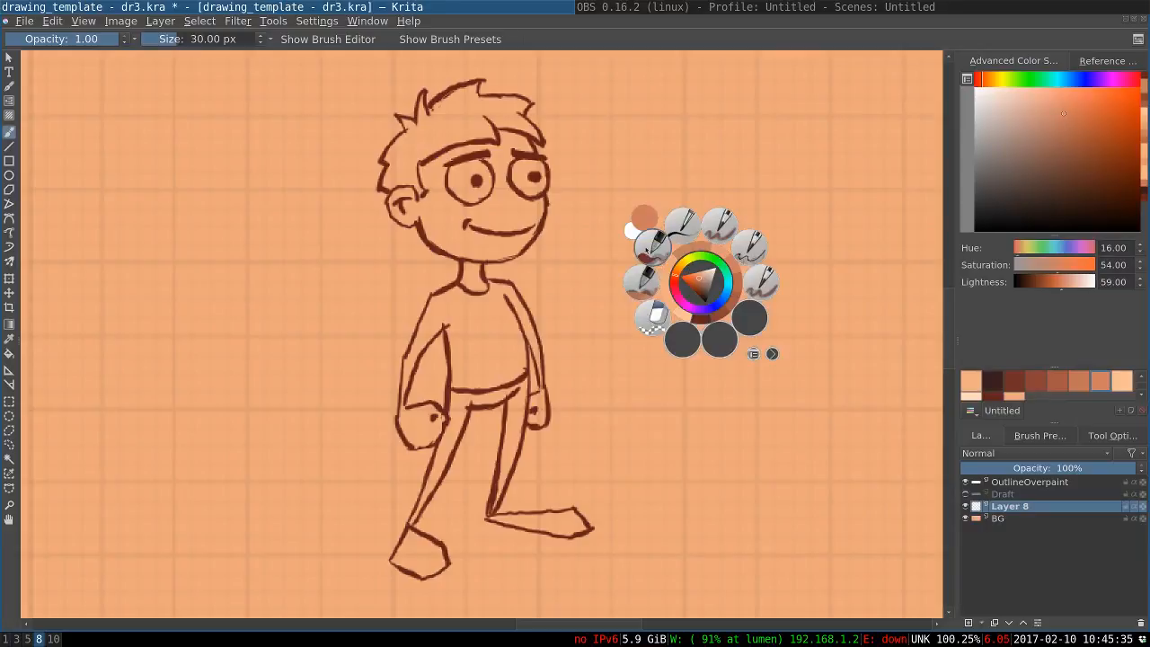
pyautogui.click(644, 249)
# Set the brush size to 126 px and paint a shadow down the ear side of the face and under the chin
pyautogui.press('[')
pyautogui.press('[')
pyautogui.press('[')
pyautogui.press('[')
pyautogui.press('[')
pyautogui.press('[')
pyautogui.press('[')
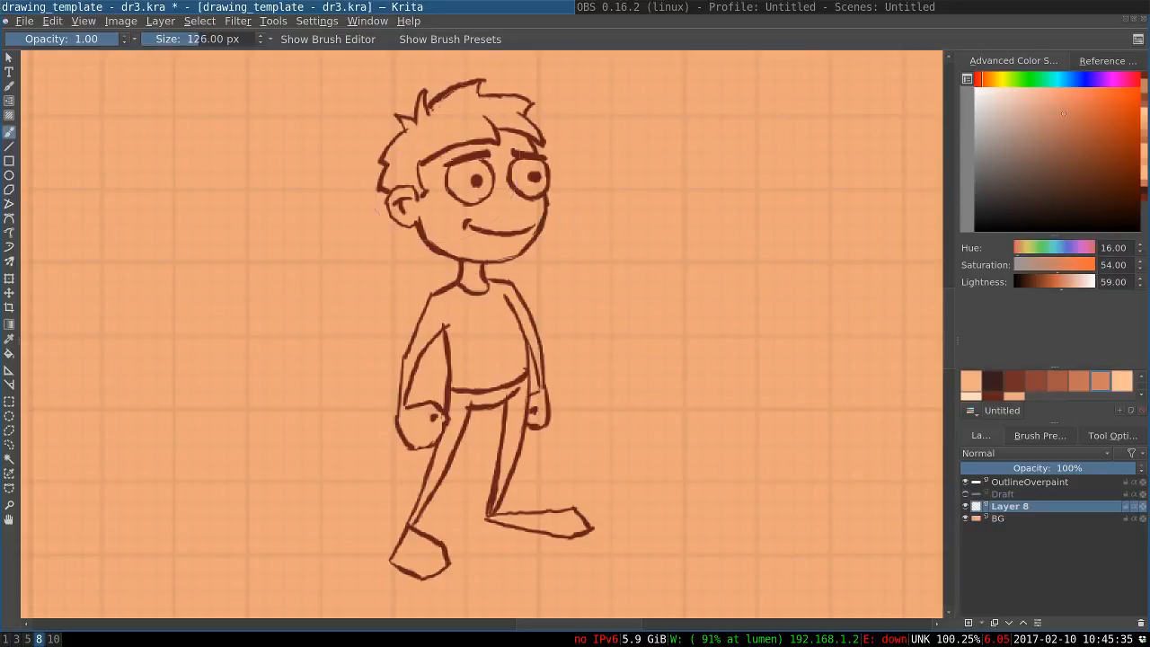
pyautogui.moveTo(440, 162); pyautogui.dragTo(443, 204)
pyautogui.hotkey('ctrl', 'z')
pyautogui.moveTo(428, 160)
pyautogui.mouseDown()
pyautogui.moveTo(463, 247)
pyautogui.moveTo(468, 237)
pyautogui.moveTo(469, 250)
pyautogui.moveTo(508, 256)
pyautogui.mouseUp()
pyautogui.moveTo(443, 230)
pyautogui.mouseDown()
pyautogui.moveTo(461, 249)
pyautogui.moveTo(435, 225)
pyautogui.moveTo(424, 176)
pyautogui.moveTo(433, 239)
pyautogui.mouseUp()
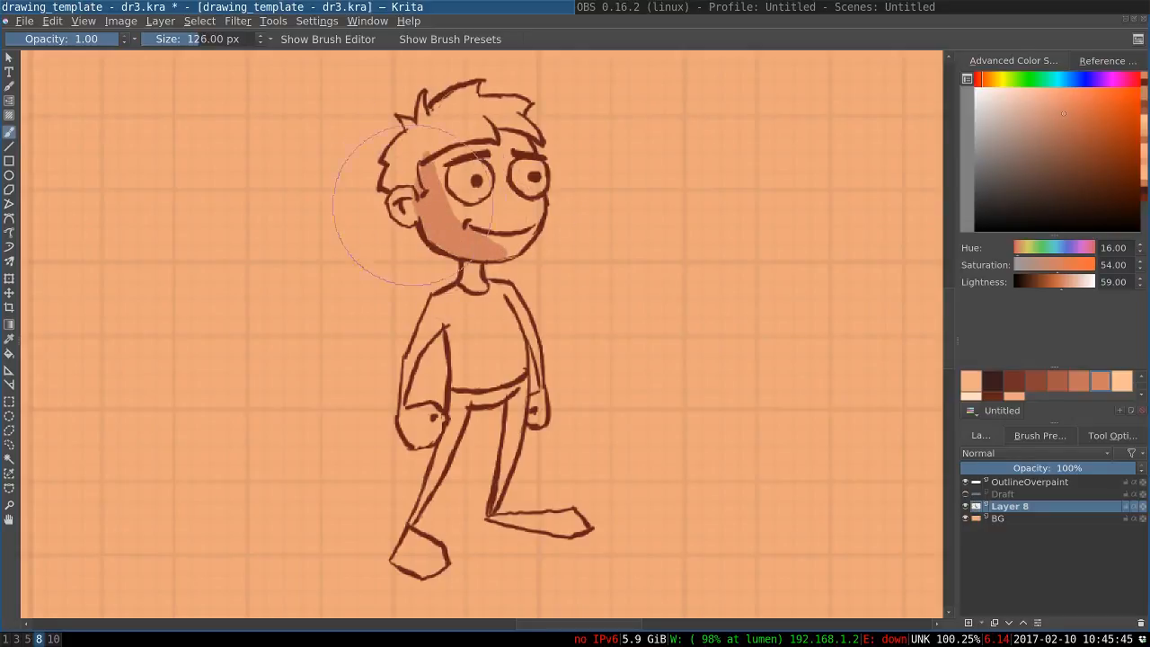
# Reduce the brush to 84 px and paint a salmon shadow strip down the torso beside the near arm
pyautogui.moveTo(451, 296); pyautogui.dragTo(472, 373)
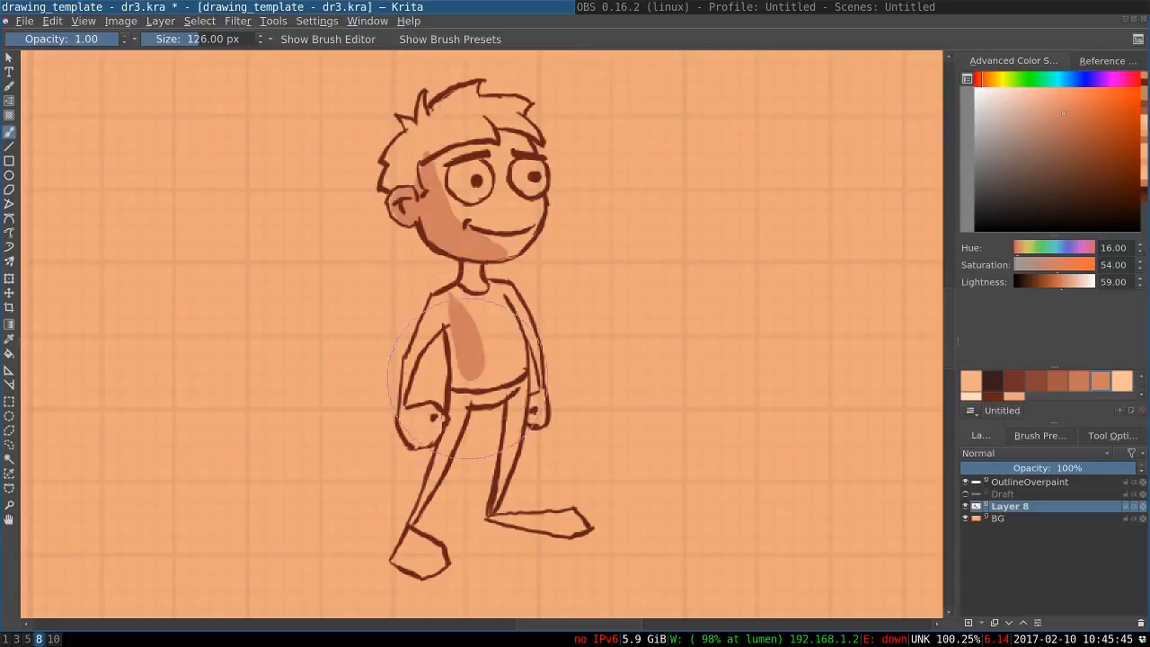
pyautogui.hotkey('ctrl', 'z')
pyautogui.press('[')
pyautogui.press('[')
pyautogui.press('[')
pyautogui.press('[')
pyautogui.press('[')
pyautogui.press('[')
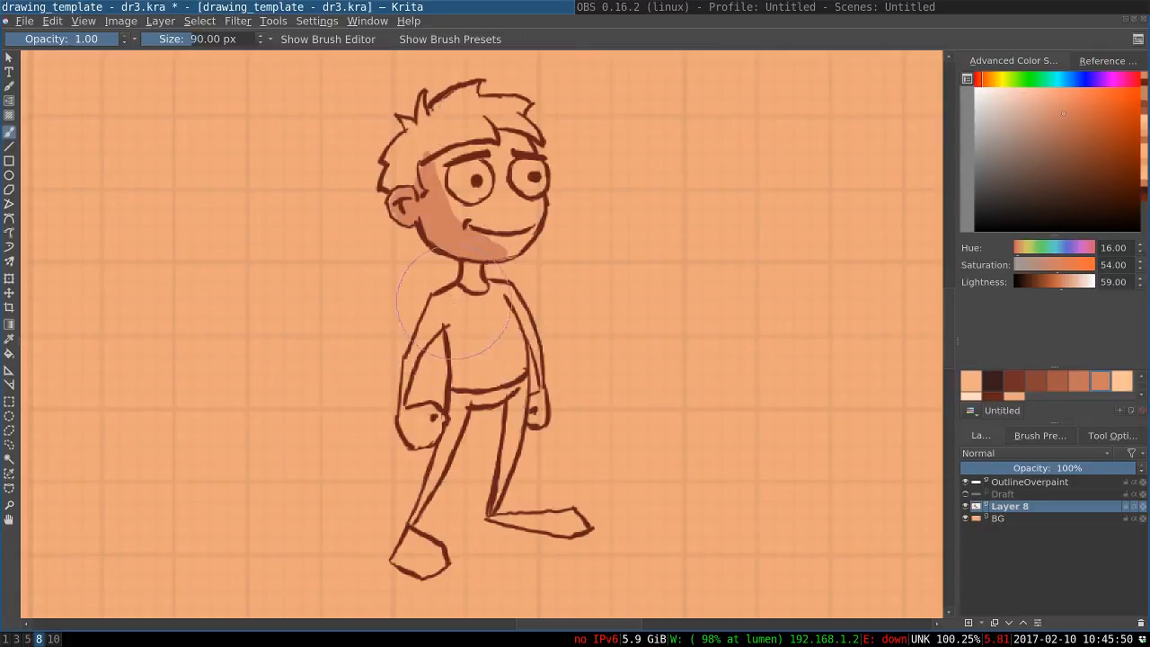
pyautogui.moveTo(453, 292); pyautogui.dragTo(457, 373)
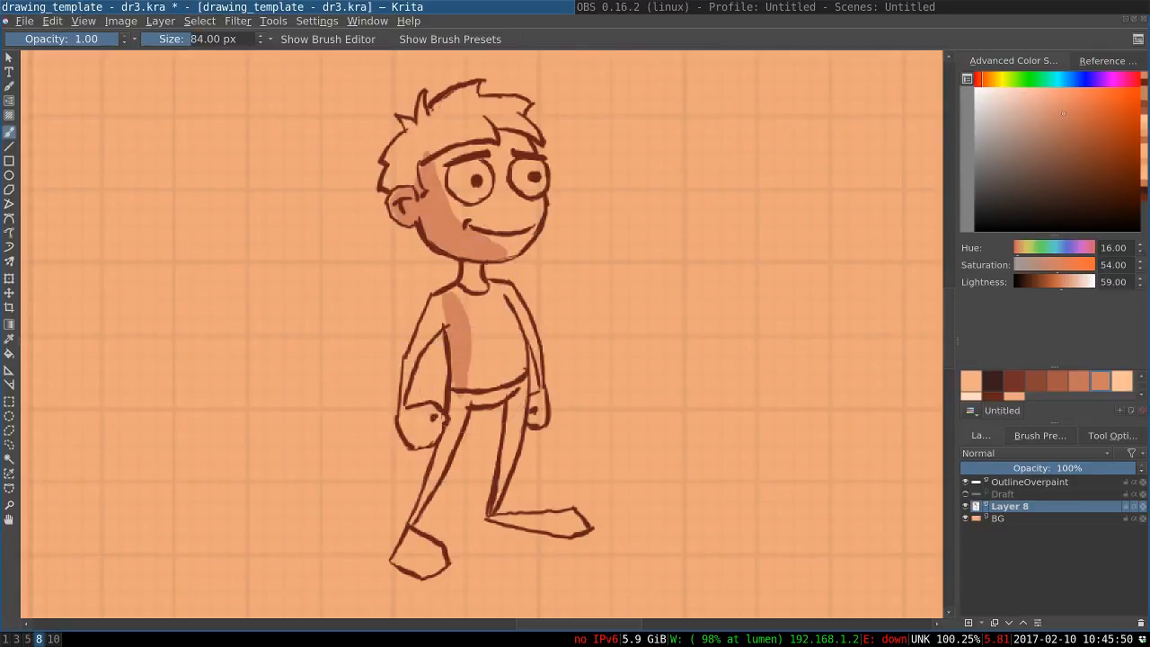
# Switch to the darkest brown and fill the trousers from the waist down both legs with the 84 px brush
pyautogui.press('x')
pyautogui.moveTo(519, 385)
pyautogui.mouseDown()
pyautogui.moveTo(495, 395)
pyautogui.moveTo(448, 401)
pyautogui.moveTo(442, 456)
pyautogui.mouseUp()
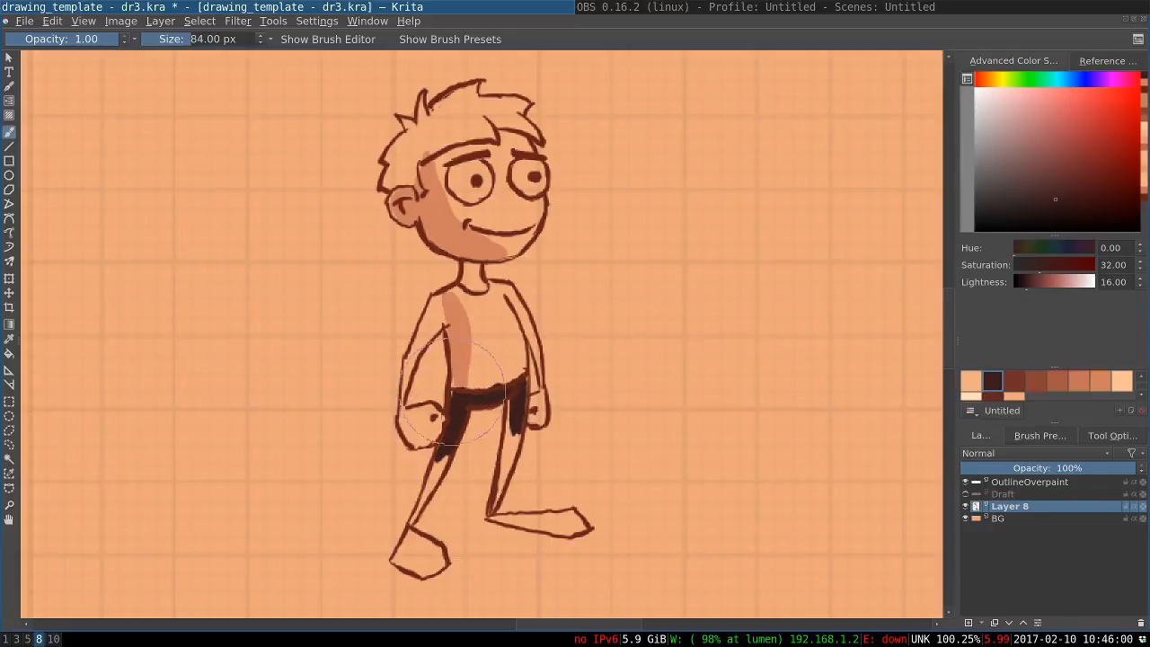
pyautogui.moveTo(453, 406)
pyautogui.mouseDown()
pyautogui.moveTo(437, 480)
pyautogui.moveTo(411, 523)
pyautogui.mouseUp()
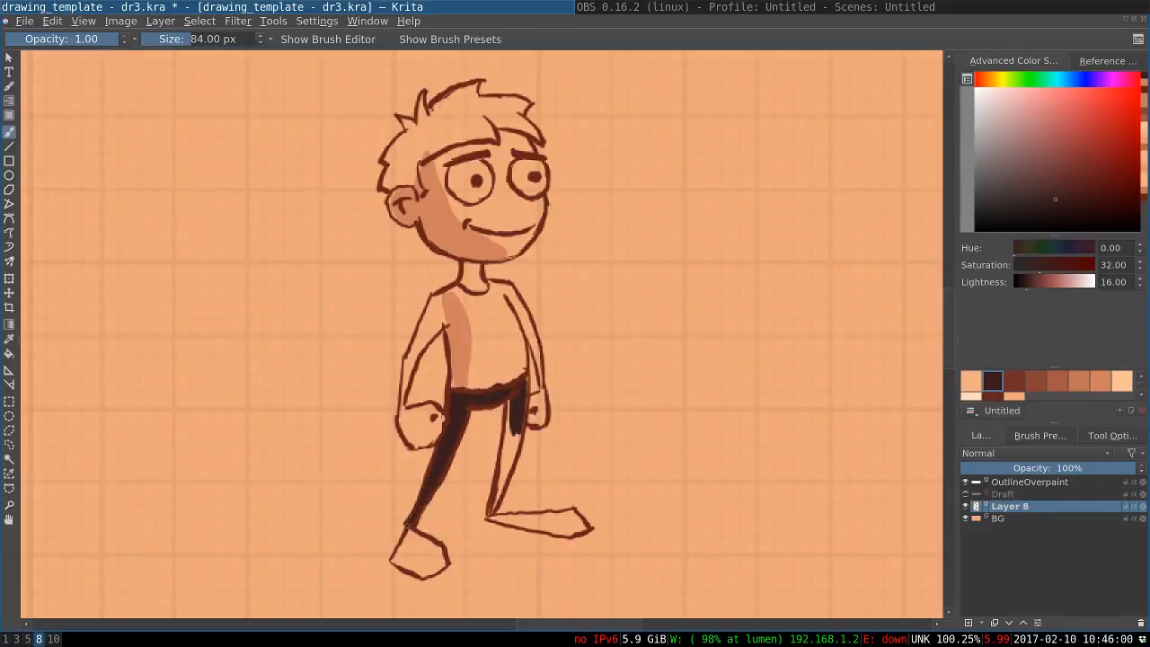
pyautogui.moveTo(513, 392); pyautogui.dragTo(504, 464)
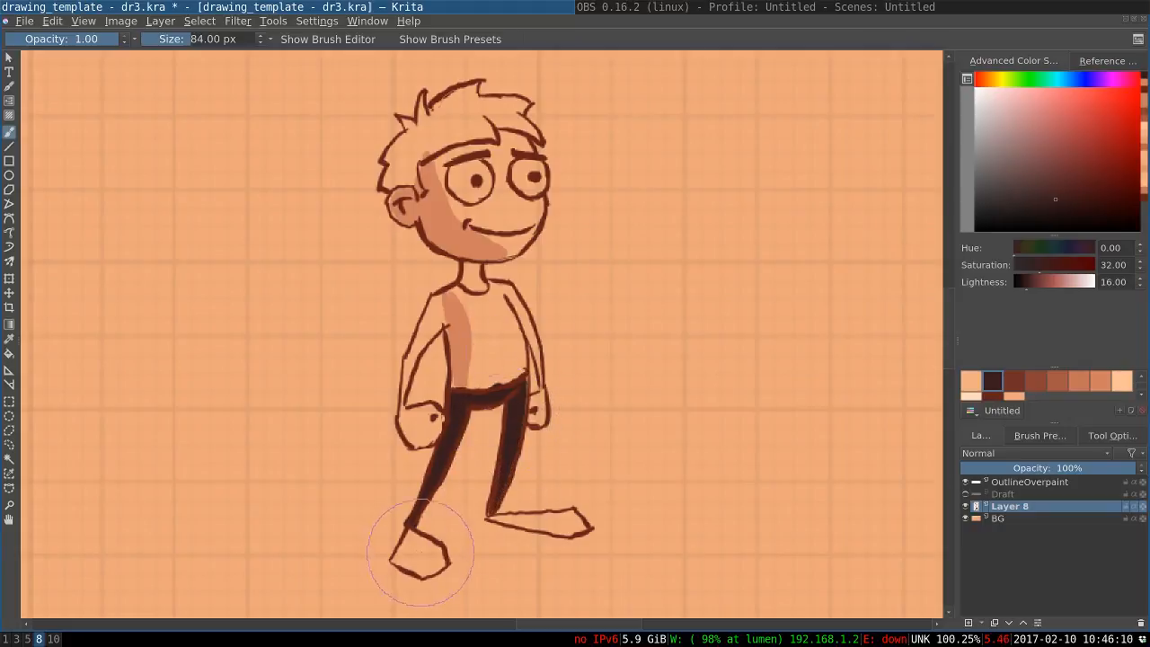
# Fill both shoes with the darkest brown, covering the small gap left in the near shoe
pyautogui.moveTo(411, 528)
pyautogui.mouseDown()
pyautogui.moveTo(444, 563)
pyautogui.moveTo(413, 538)
pyautogui.moveTo(396, 558)
pyautogui.moveTo(421, 538)
pyautogui.moveTo(439, 553)
pyautogui.moveTo(414, 556)
pyautogui.mouseUp()
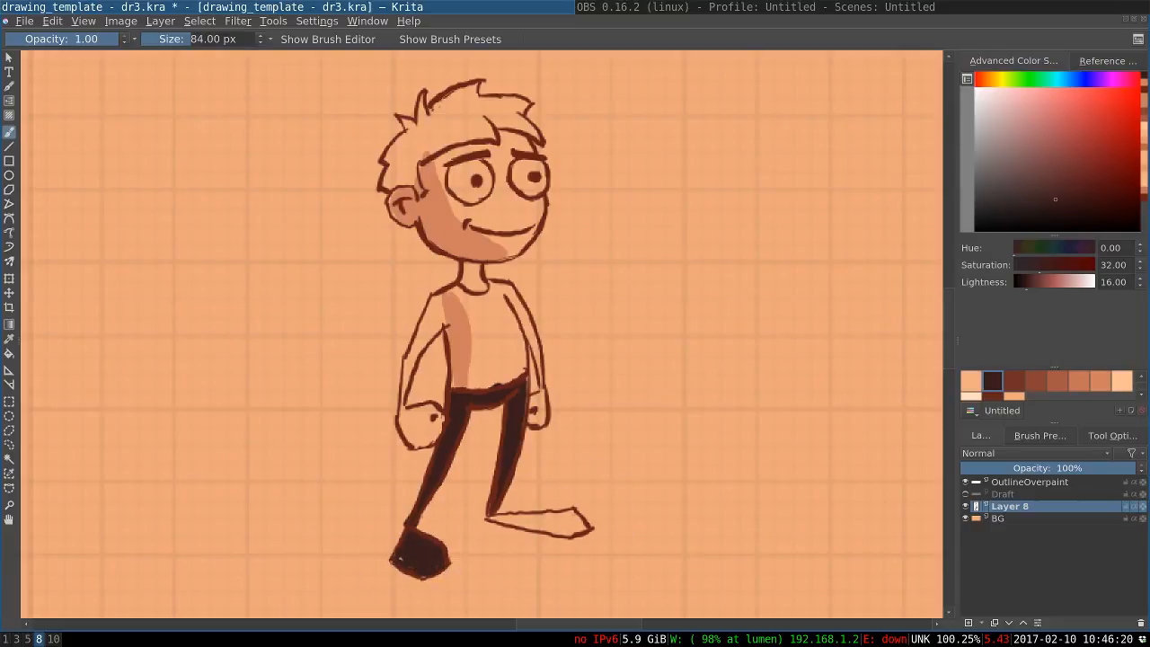
pyautogui.moveTo(577, 513)
pyautogui.mouseDown()
pyautogui.moveTo(520, 519)
pyautogui.moveTo(582, 529)
pyautogui.moveTo(494, 520)
pyautogui.moveTo(541, 525)
pyautogui.mouseUp()
pyautogui.click(491, 518)
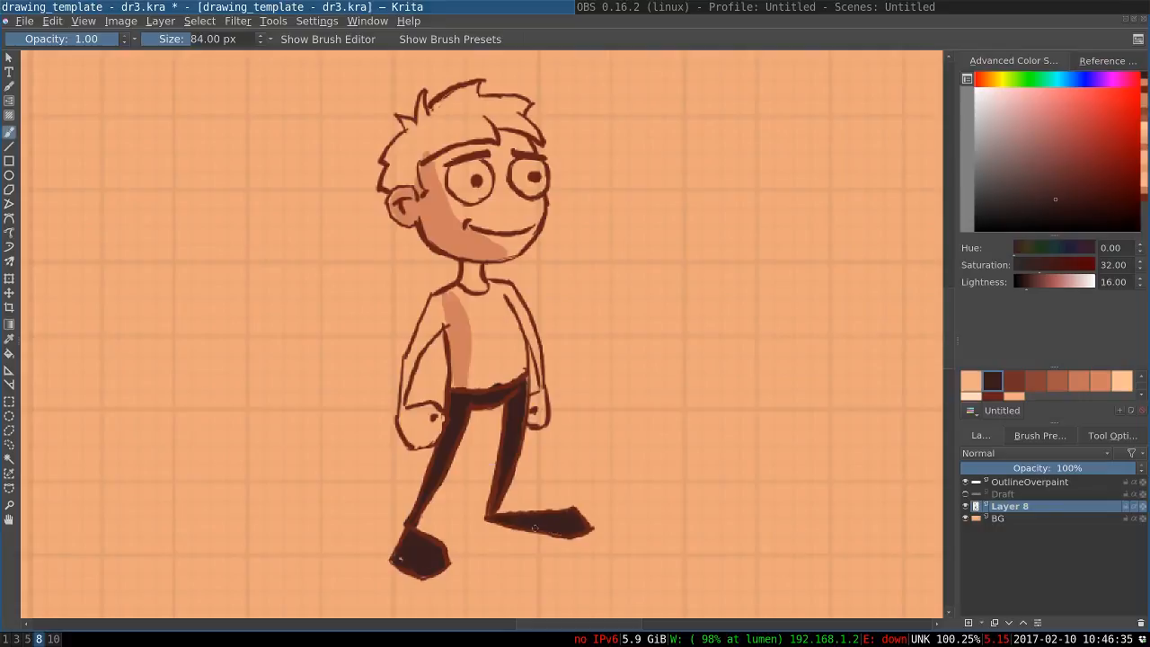
pyautogui.moveTo(400, 554); pyautogui.dragTo(402, 558)
# Set the brush to 78 px, sample the salmon shadow colour and shade the near arm and fist
pyautogui.press('[')
pyautogui.keyDown('ctrl'); pyautogui.click(459, 315); pyautogui.keyUp('ctrl')
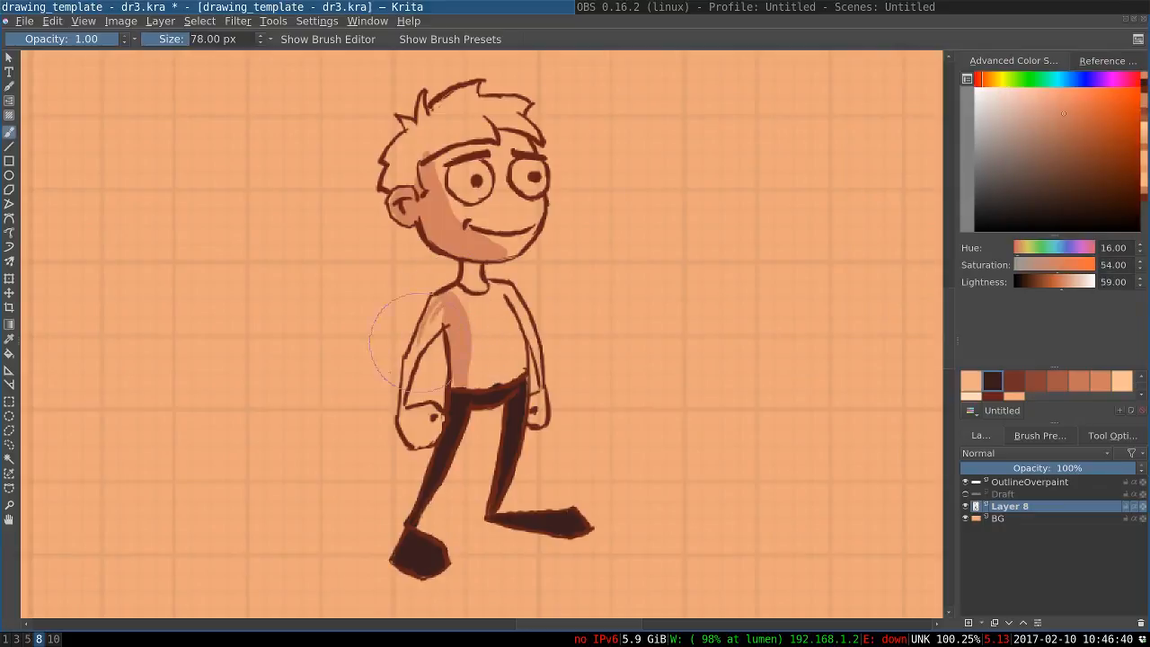
pyautogui.hotkey('ctrl', 'z')
pyautogui.moveTo(438, 306); pyautogui.dragTo(403, 383)
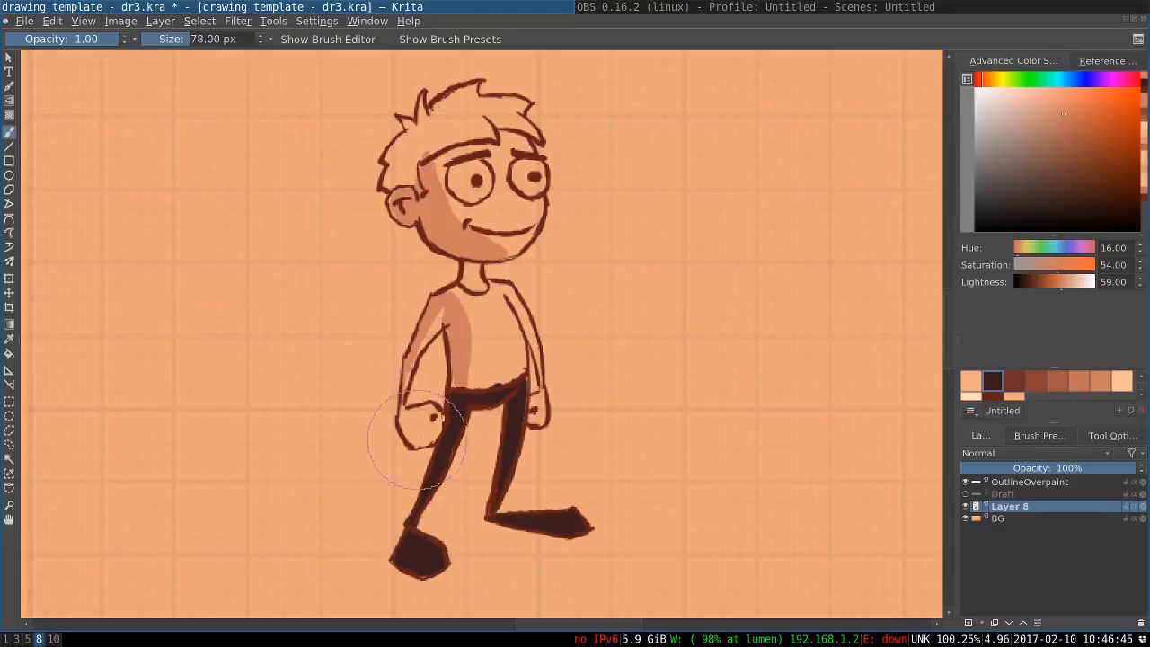
pyautogui.moveTo(437, 431); pyautogui.dragTo(424, 442)
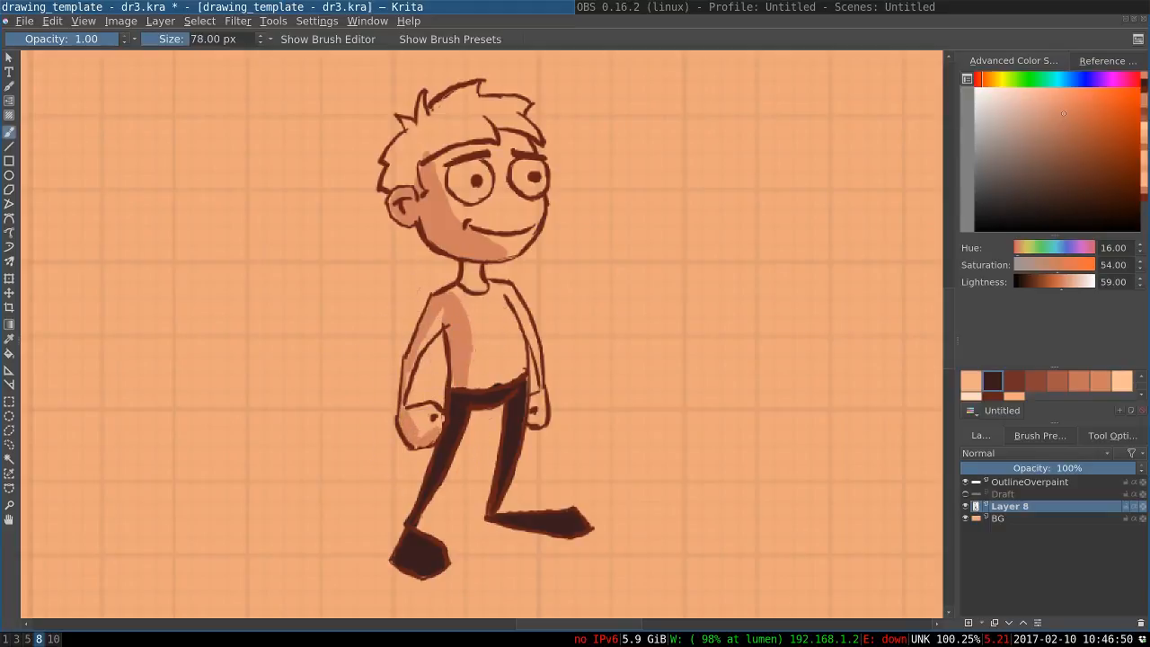
# Extend the salmon shading over the torso and neck, and redo the face shadow as a narrower curve with a 118 px brush
pyautogui.moveTo(468, 317); pyautogui.dragTo(469, 368)
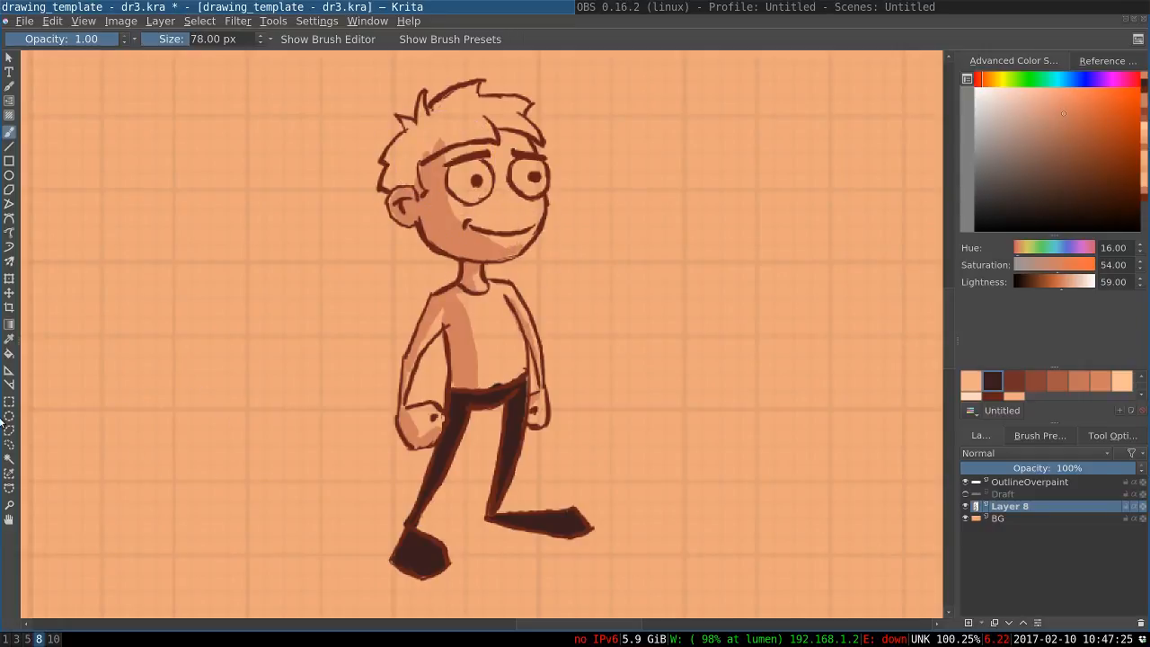
pyautogui.hotkey('ctrl', 'z')
pyautogui.press(']')
pyautogui.press(']')
pyautogui.press(']')
pyautogui.press(']')
pyautogui.press(']')
pyautogui.press(']')
pyautogui.press(']')
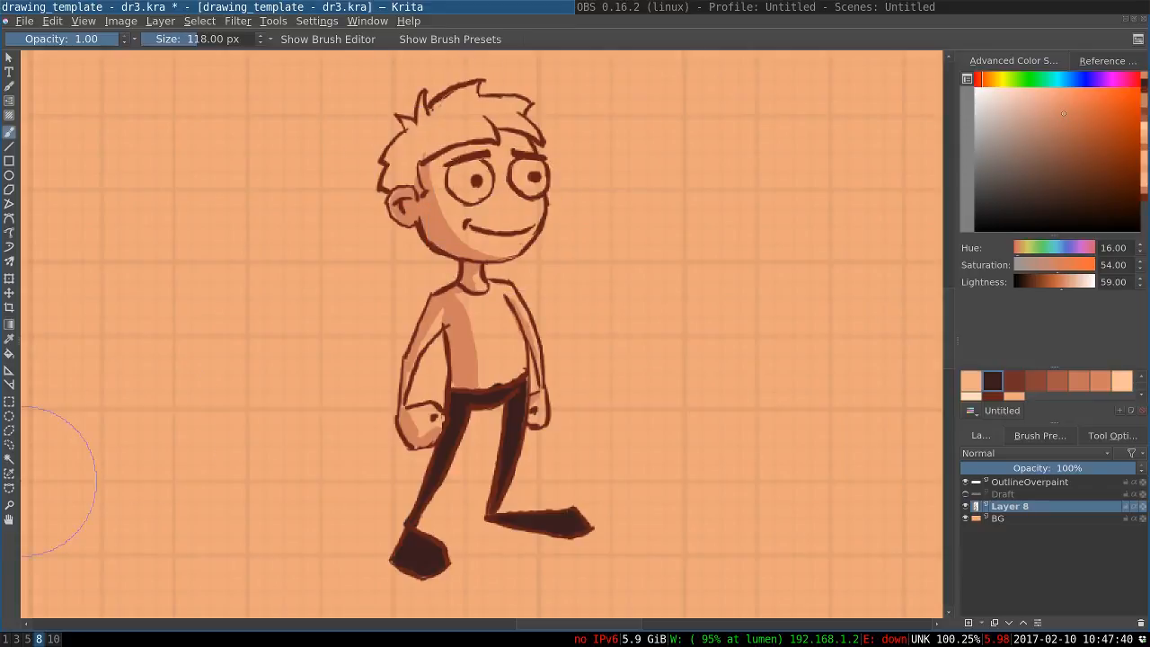
# Set the brush to 78 px and fill the fringe and front tufts of the hair with the medium reddish-brown palette colour
pyautogui.click(1012, 376)
pyautogui.press('[')
pyautogui.press('[')
pyautogui.press('[')
pyautogui.press('[')
pyautogui.press('[')
pyautogui.press('[')
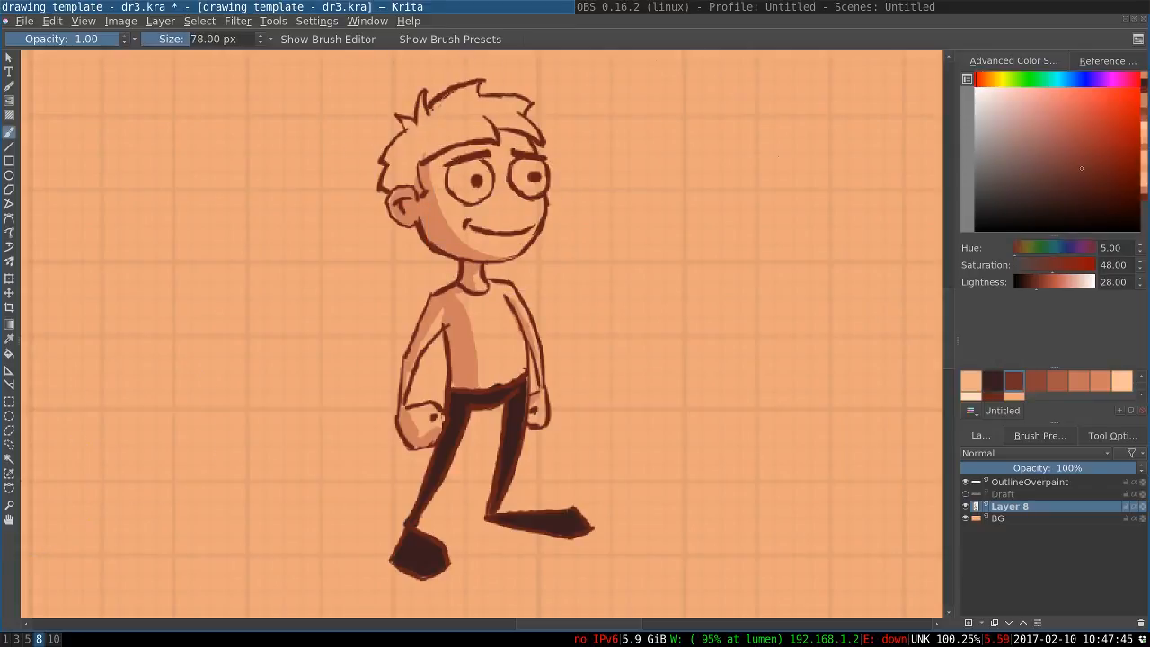
pyautogui.moveTo(477, 119)
pyautogui.mouseDown()
pyautogui.moveTo(447, 130)
pyautogui.moveTo(477, 126)
pyautogui.mouseUp()
pyautogui.moveTo(477, 105)
pyautogui.mouseDown()
pyautogui.moveTo(490, 133)
pyautogui.moveTo(480, 116)
pyautogui.moveTo(486, 124)
pyautogui.moveTo(460, 127)
pyautogui.moveTo(476, 88)
pyautogui.moveTo(449, 98)
pyautogui.moveTo(439, 117)
pyautogui.moveTo(460, 102)
pyautogui.moveTo(519, 111)
pyautogui.moveTo(535, 133)
pyautogui.mouseUp()
pyautogui.click(1036, 381)
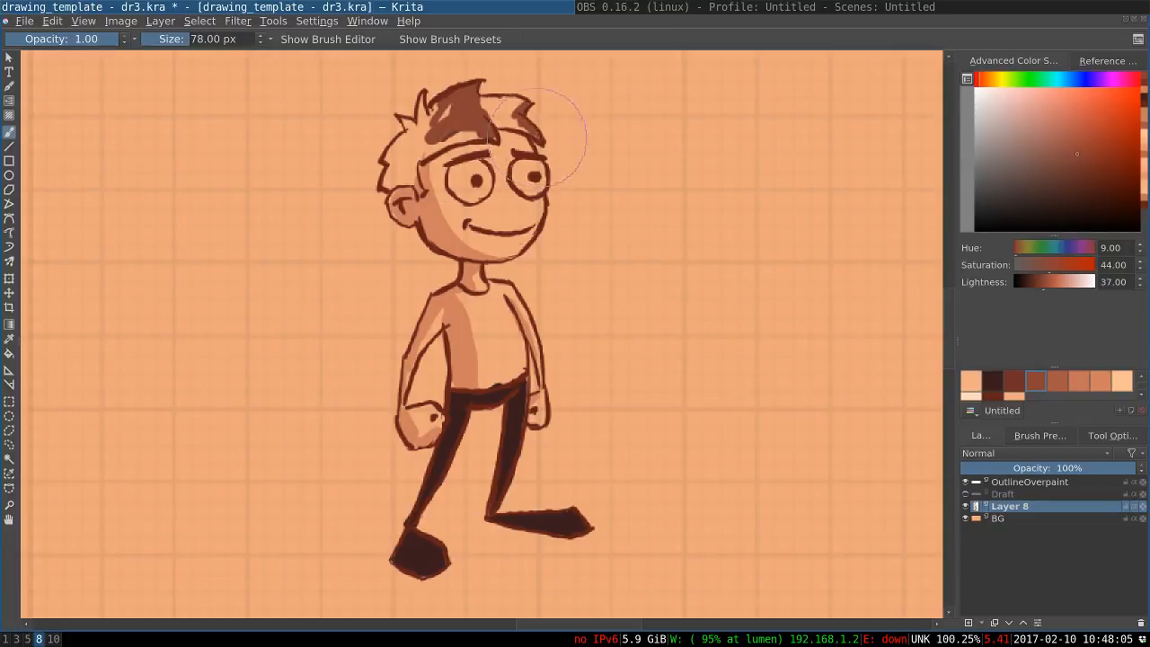
pyautogui.moveTo(514, 120)
pyautogui.mouseDown()
pyautogui.moveTo(496, 124)
pyautogui.moveTo(518, 98)
pyautogui.moveTo(492, 104)
pyautogui.moveTo(510, 113)
pyautogui.mouseUp()
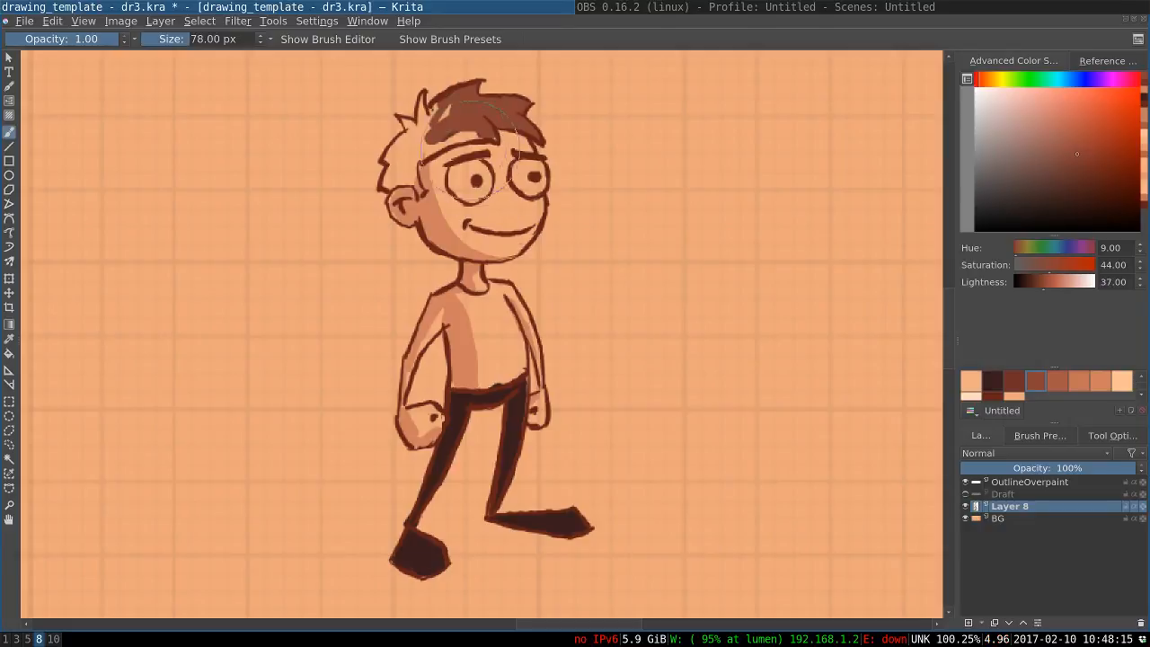
# Fill the rest of the hair in reddish brown, covering the hairline, crown spikes, sideburn and back of the head
pyautogui.moveTo(481, 133)
pyautogui.mouseDown()
pyautogui.moveTo(450, 135)
pyautogui.moveTo(420, 155)
pyautogui.mouseUp()
pyautogui.moveTo(446, 111)
pyautogui.mouseDown()
pyautogui.moveTo(431, 129)
pyautogui.moveTo(433, 118)
pyautogui.mouseUp()
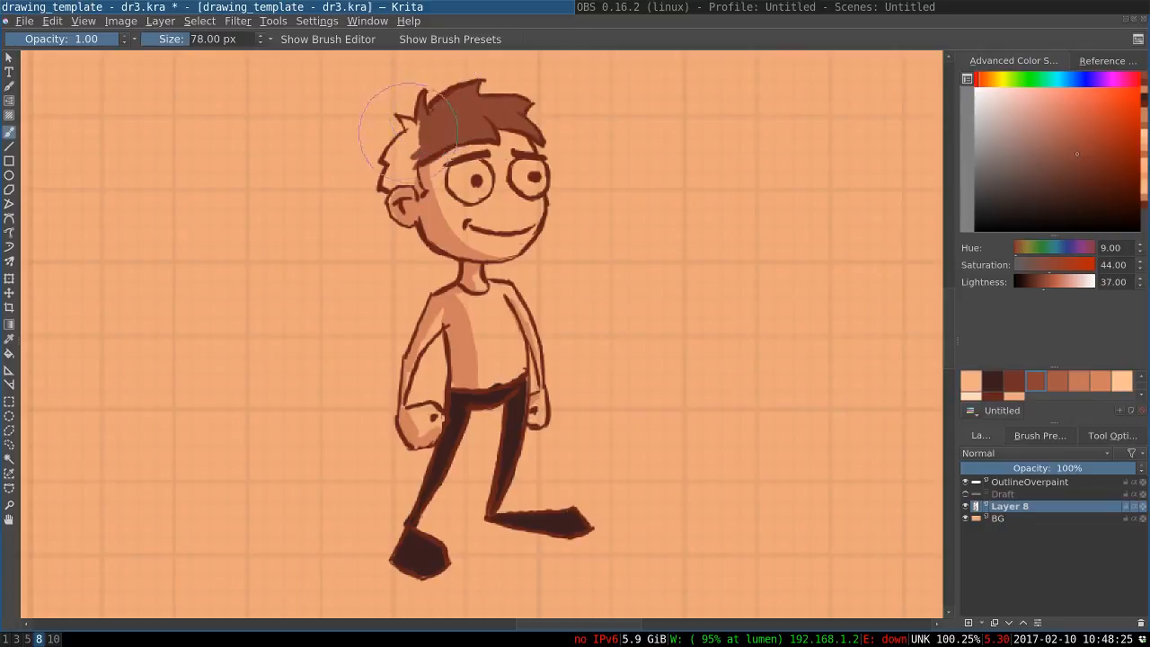
pyautogui.moveTo(401, 120); pyautogui.dragTo(414, 125)
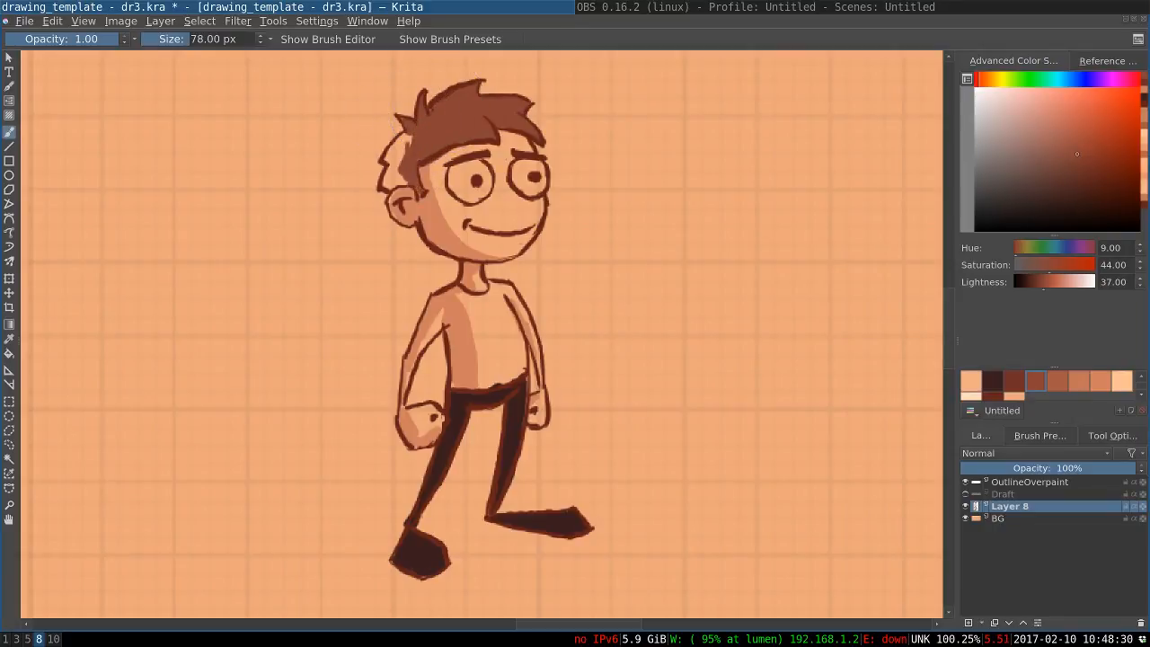
pyautogui.moveTo(408, 137); pyautogui.dragTo(387, 181)
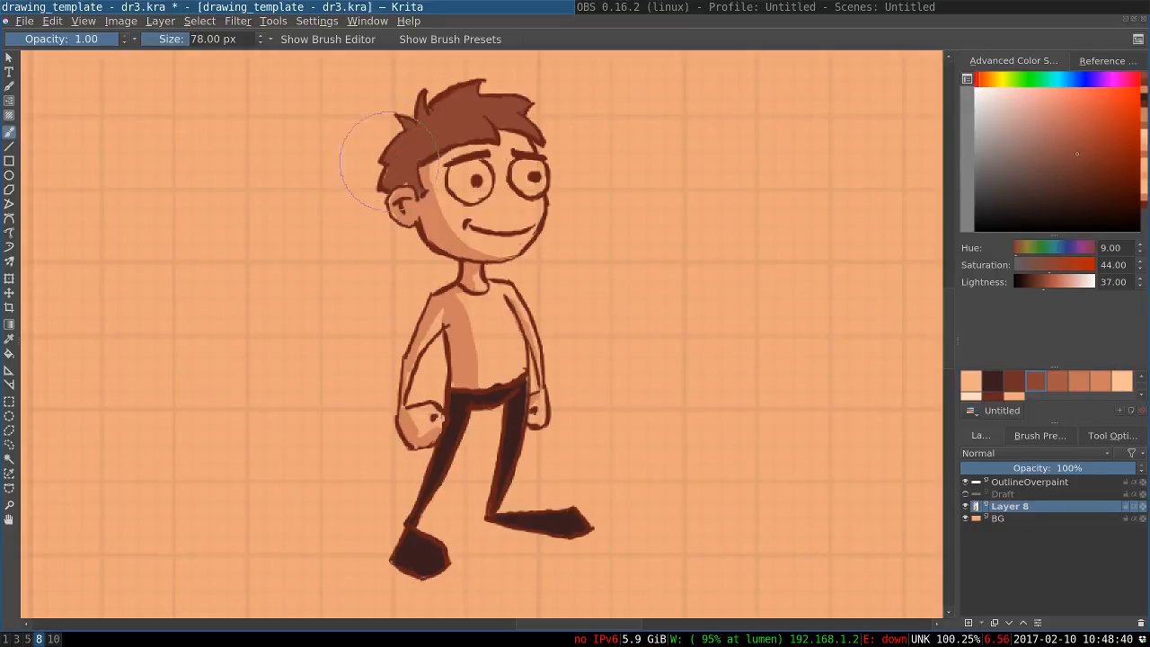
# Toggle the BG layer off and on to examine the whole coloured figure without the grid
pyautogui.moveTo(404, 129); pyautogui.dragTo(392, 107)
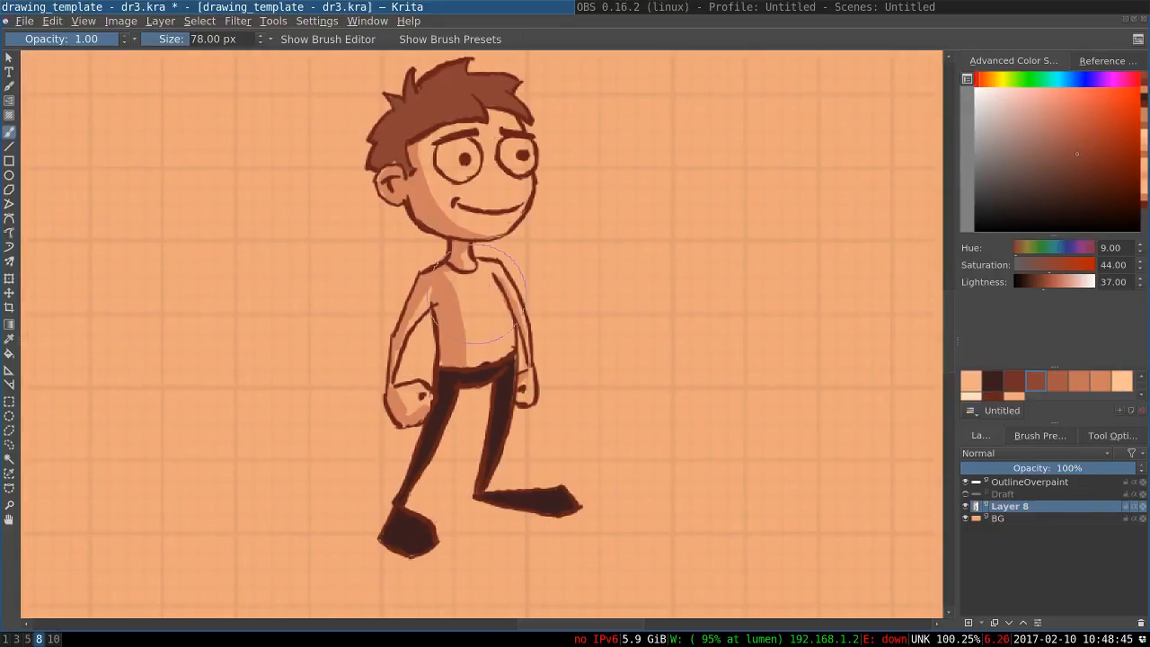
pyautogui.press(']')
pyautogui.press(']')
pyautogui.press(']')
pyautogui.press(']')
pyautogui.press('-')
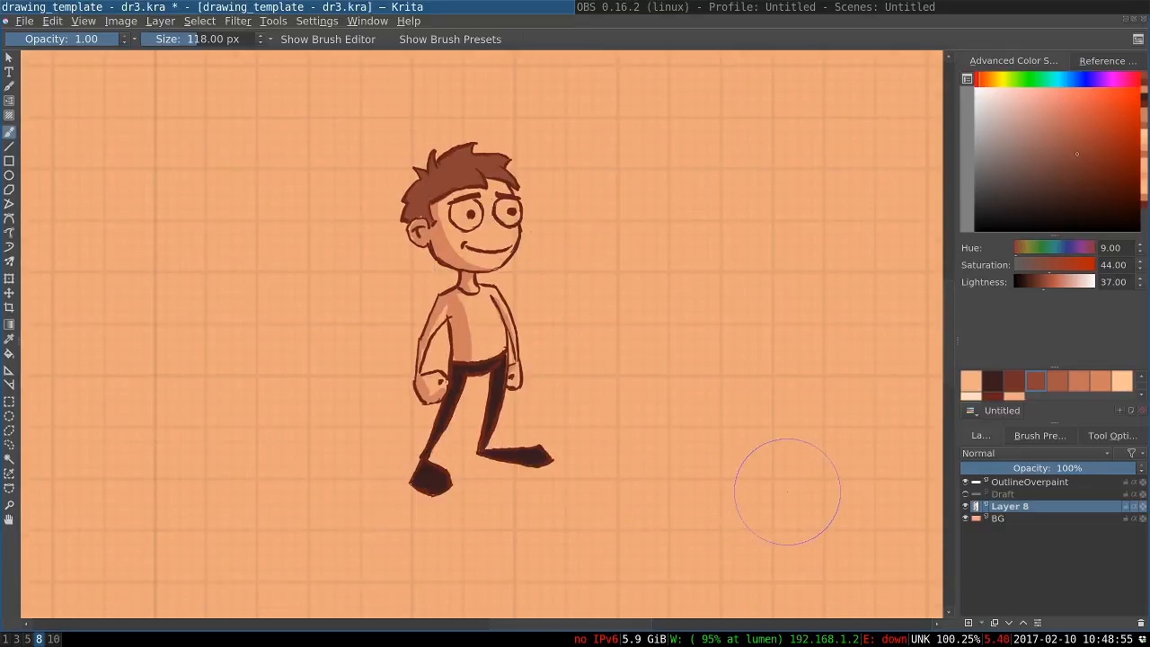
pyautogui.click(967, 519)
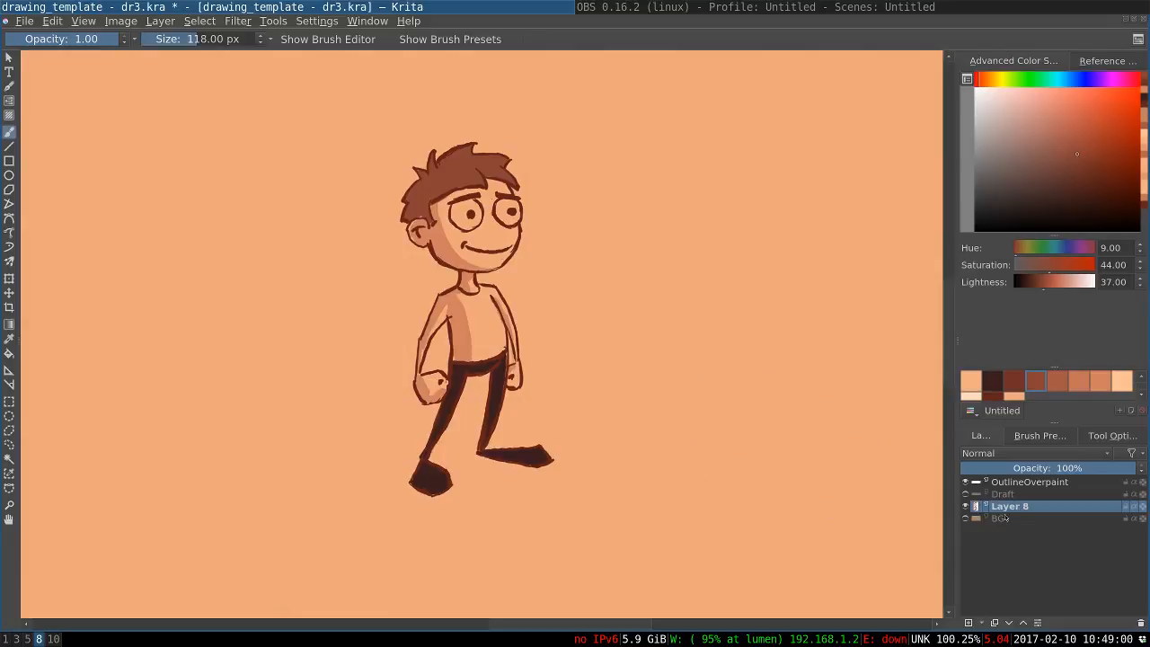
pyautogui.click(967, 519)
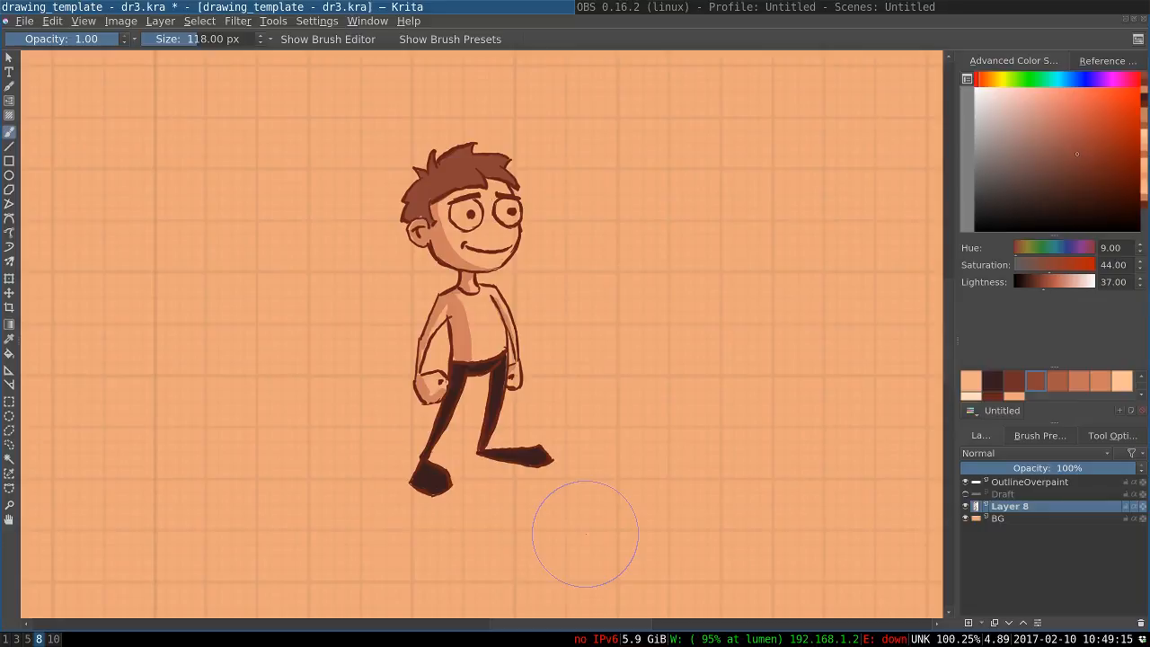
pyautogui.press('[')
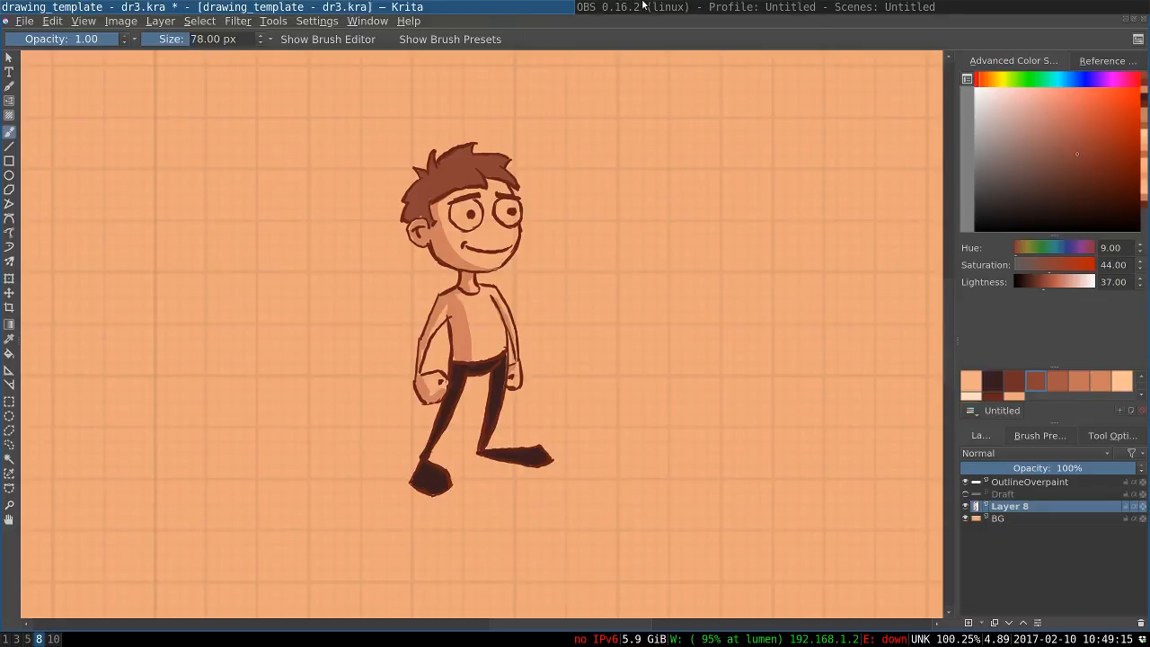